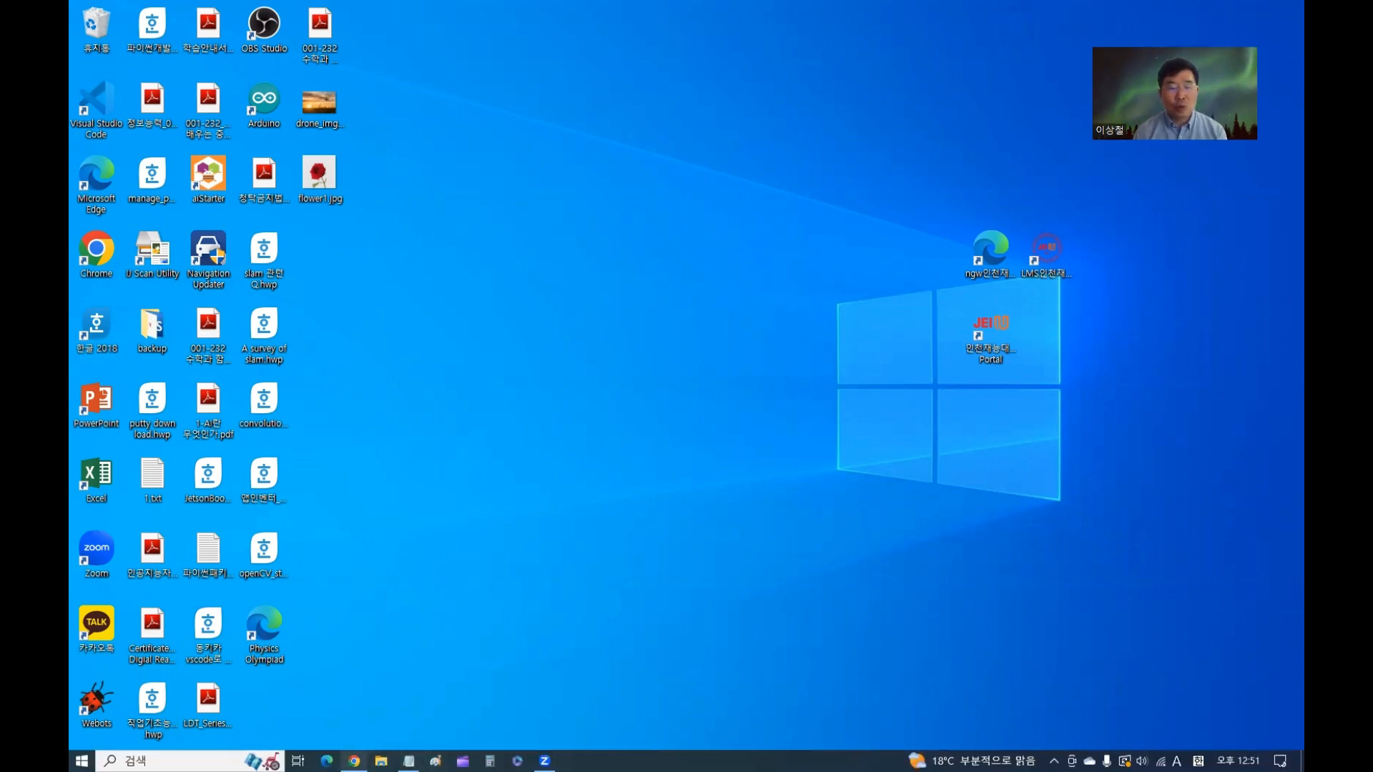
Step: Search Google for 팅커캐드 in Chrome and go through a Tinkercad result to the Tinkercad dashboard
{"action": "left_click", "coordinate": [353, 761]}
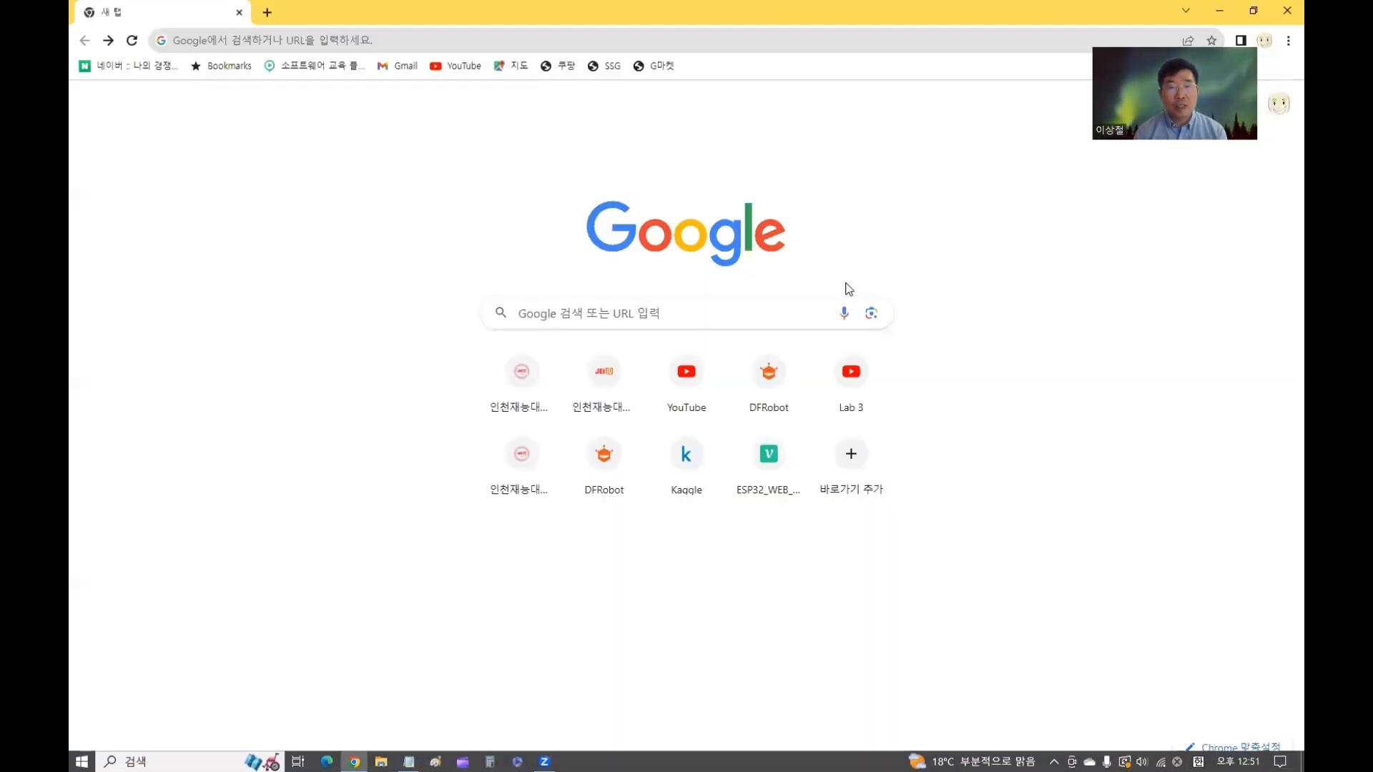
{"action": "left_click", "coordinate": [675, 312]}
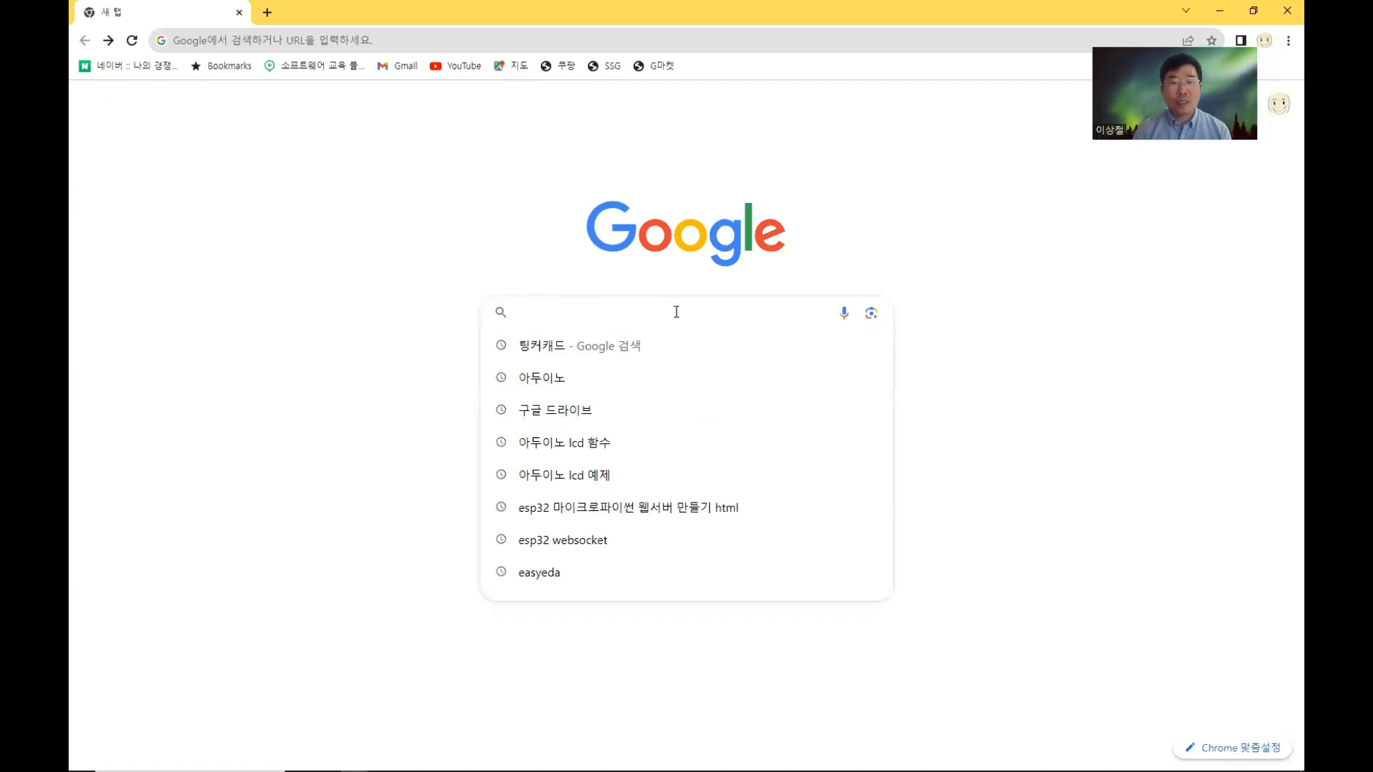
{"action": "left_click", "coordinate": [607, 341]}
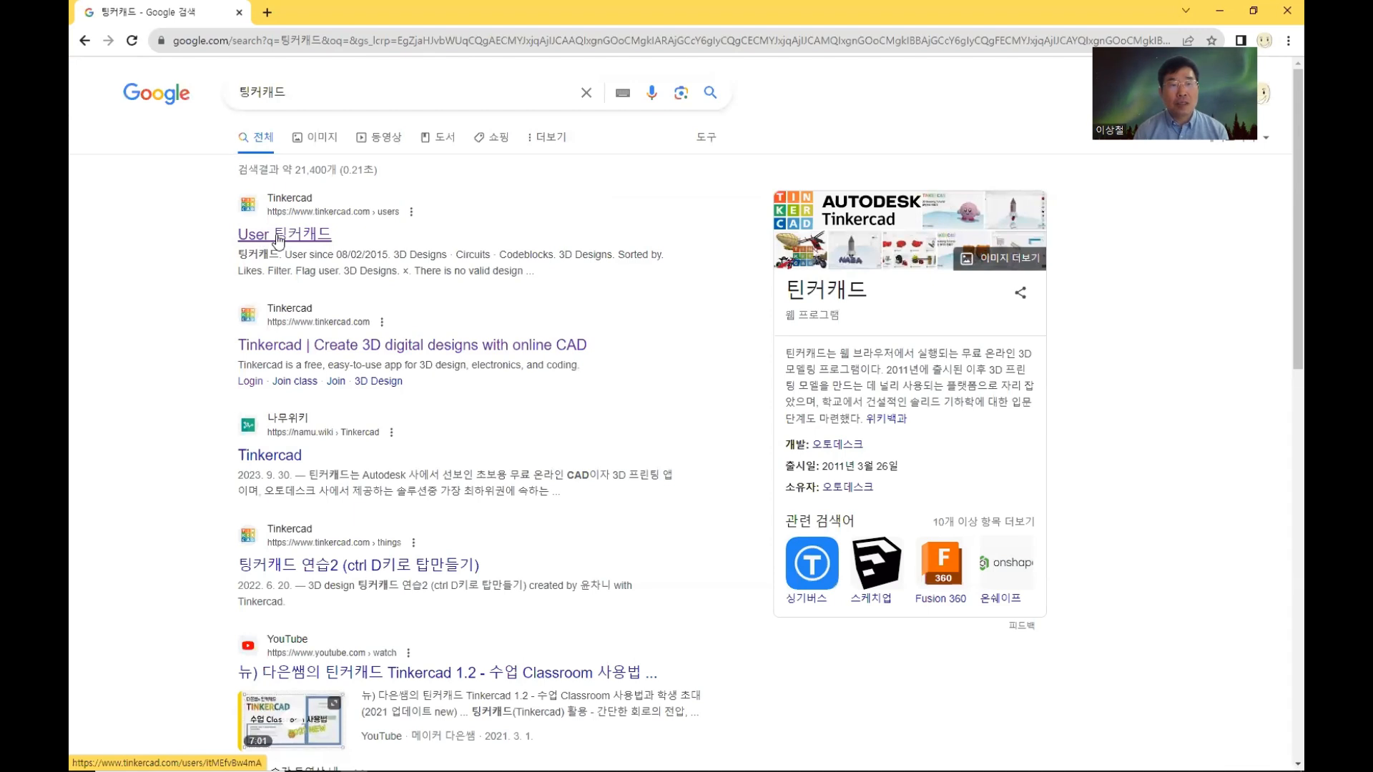
{"action": "left_click", "coordinate": [278, 240]}
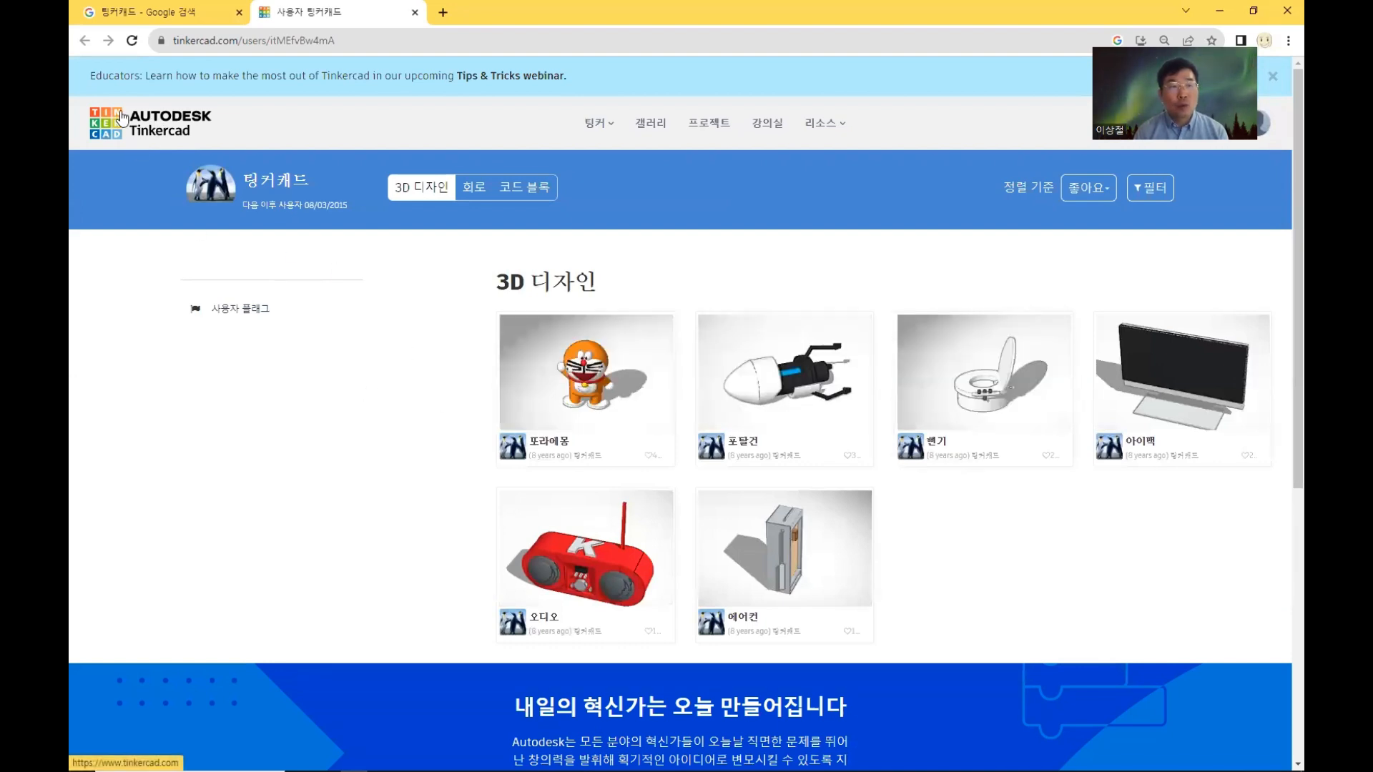
{"action": "left_click", "coordinate": [168, 123]}
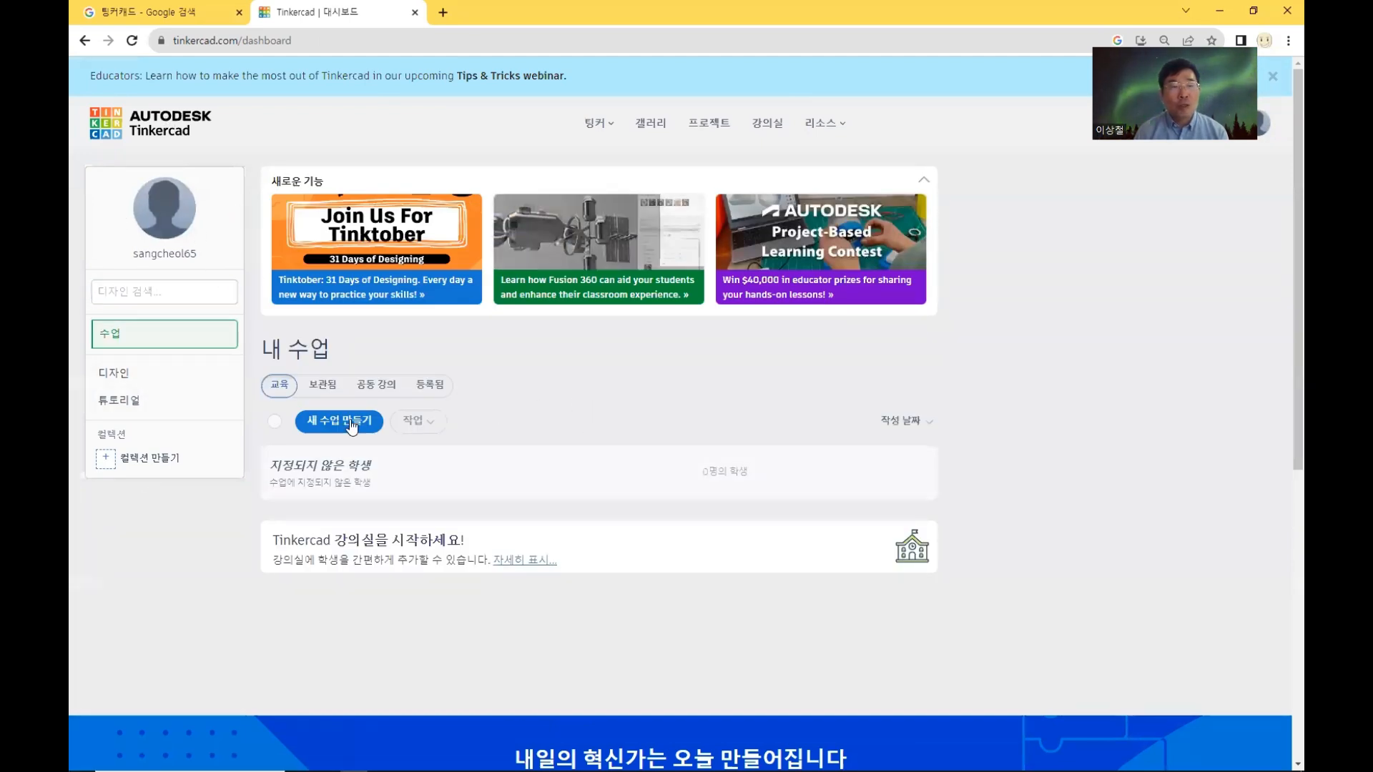
Step: Create a new circuit design and place an Arduino Uno R3 on the empty canvas
{"action": "left_click", "coordinate": [118, 383]}
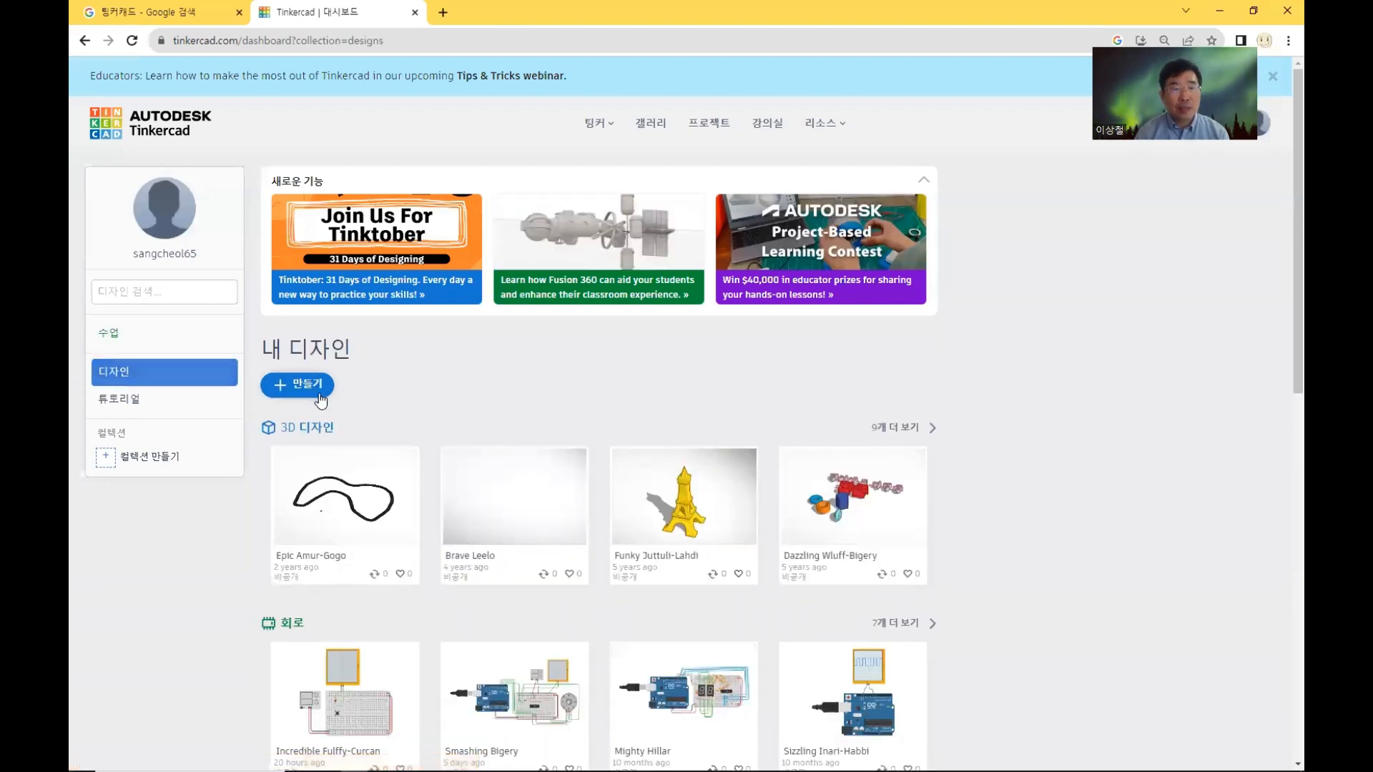
{"action": "left_click", "coordinate": [319, 397]}
{"action": "left_click", "coordinate": [315, 464]}
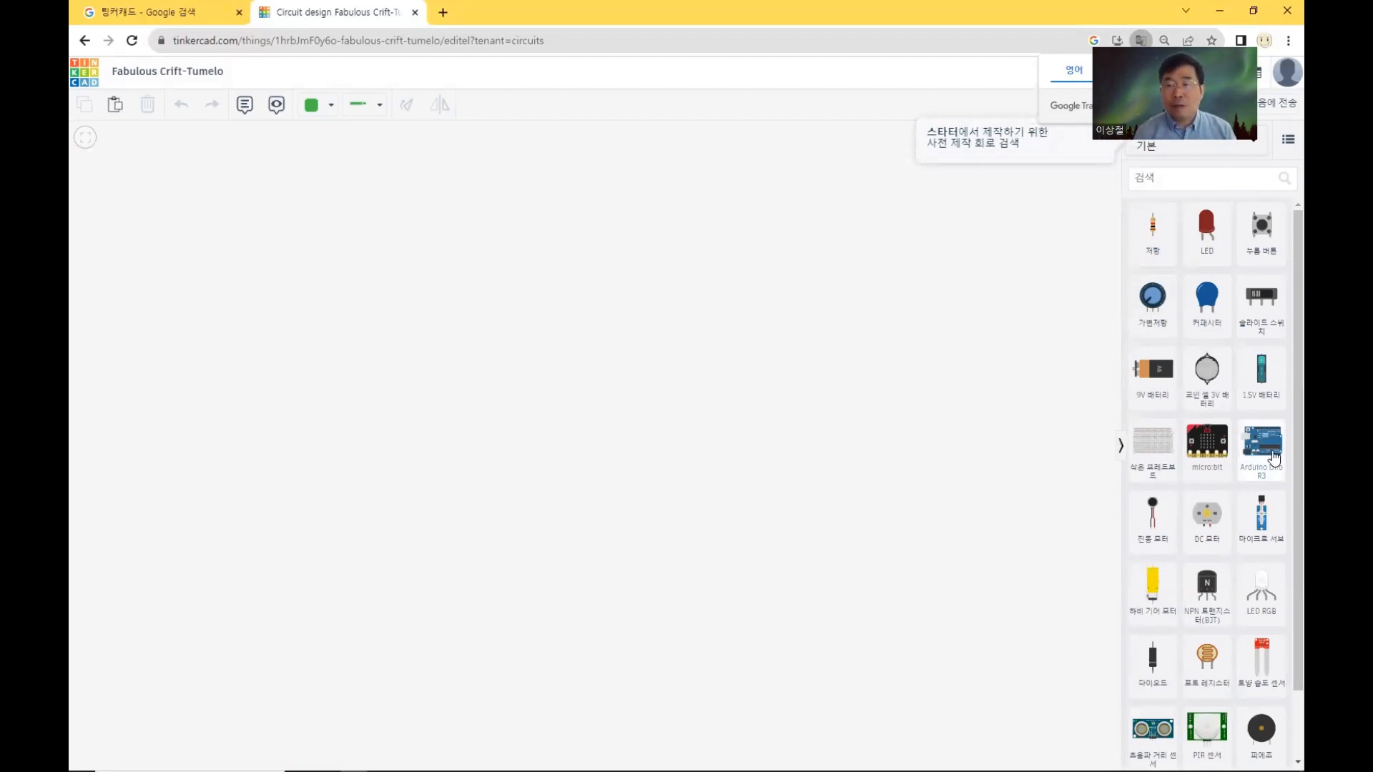
{"action": "left_click_drag", "start_coordinate": [1274, 458], "coordinate": [517, 437]}
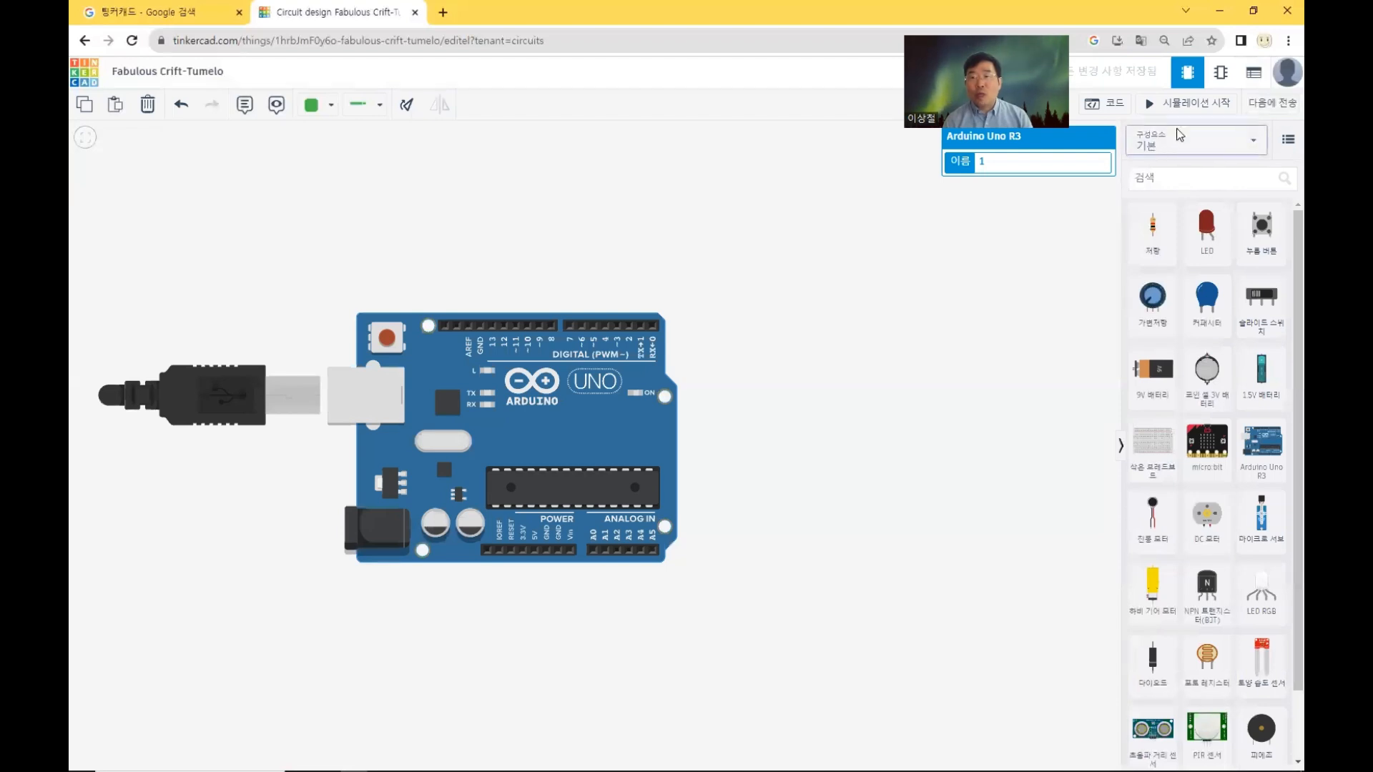
Step: Switch the component library from the basic set to all components and find the LCD displays among the outputs
{"action": "left_click", "coordinate": [1255, 143]}
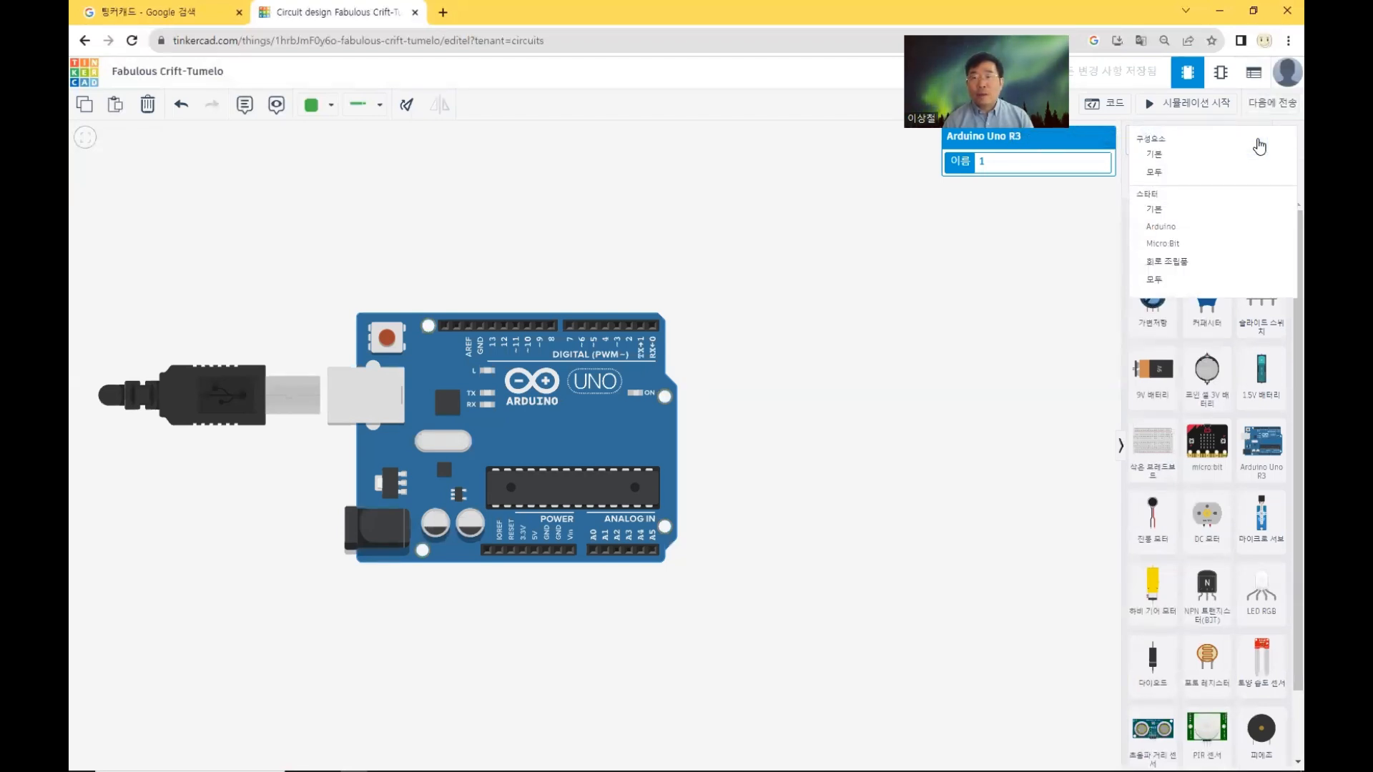
{"action": "left_click", "coordinate": [1169, 174]}
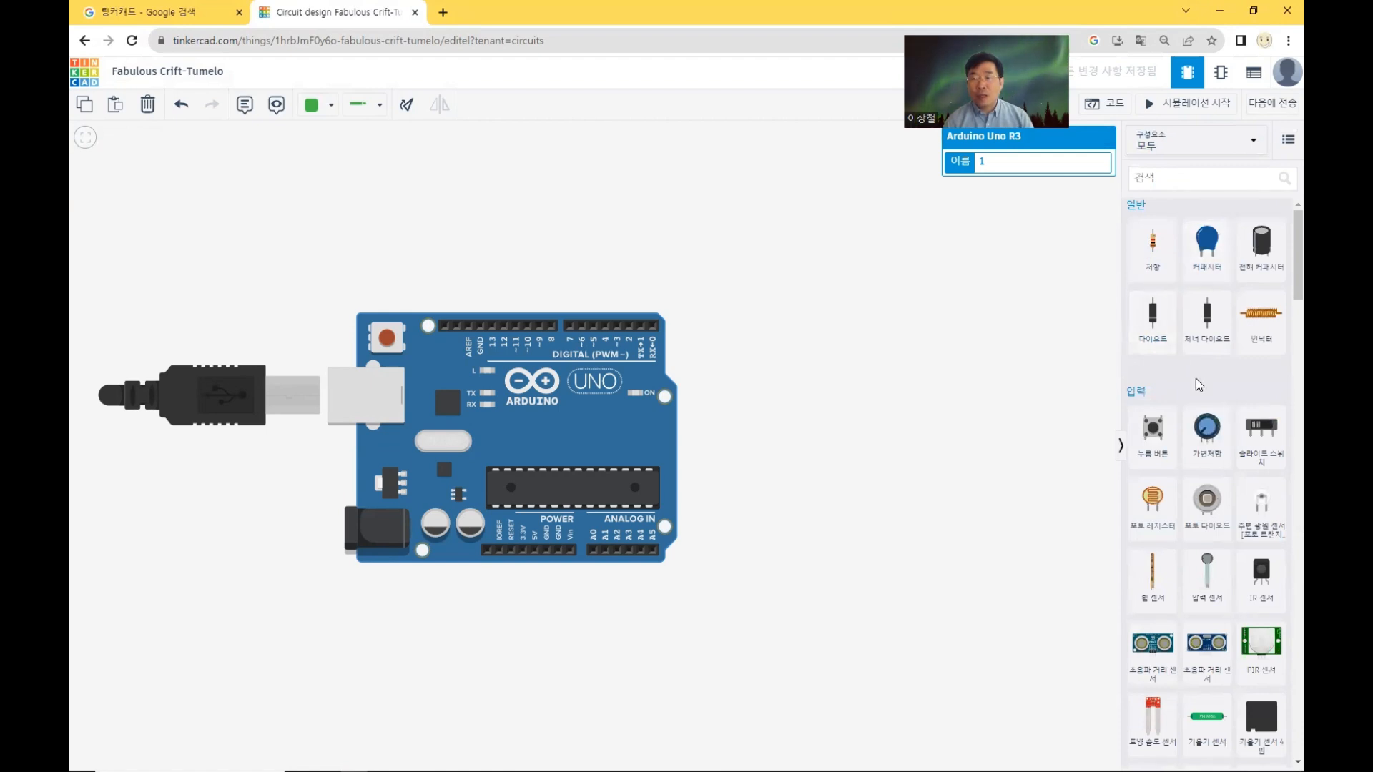
{"action": "scroll", "coordinate": [1199, 384], "scroll_direction": "down", "scroll_amount": 3}
{"action": "scroll", "coordinate": [1198, 384], "scroll_direction": "down", "scroll_amount": 5}
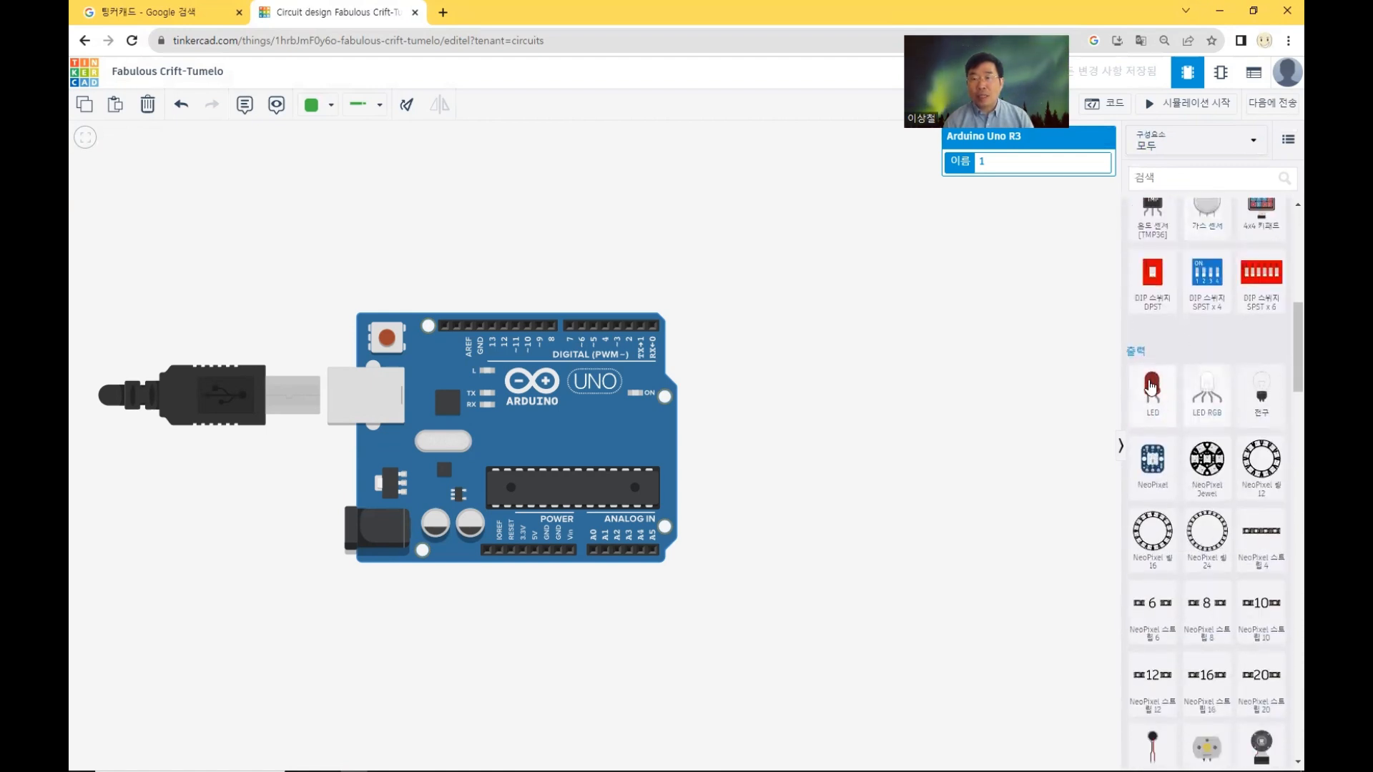
{"action": "scroll", "coordinate": [1173, 349], "scroll_direction": "down", "scroll_amount": 9}
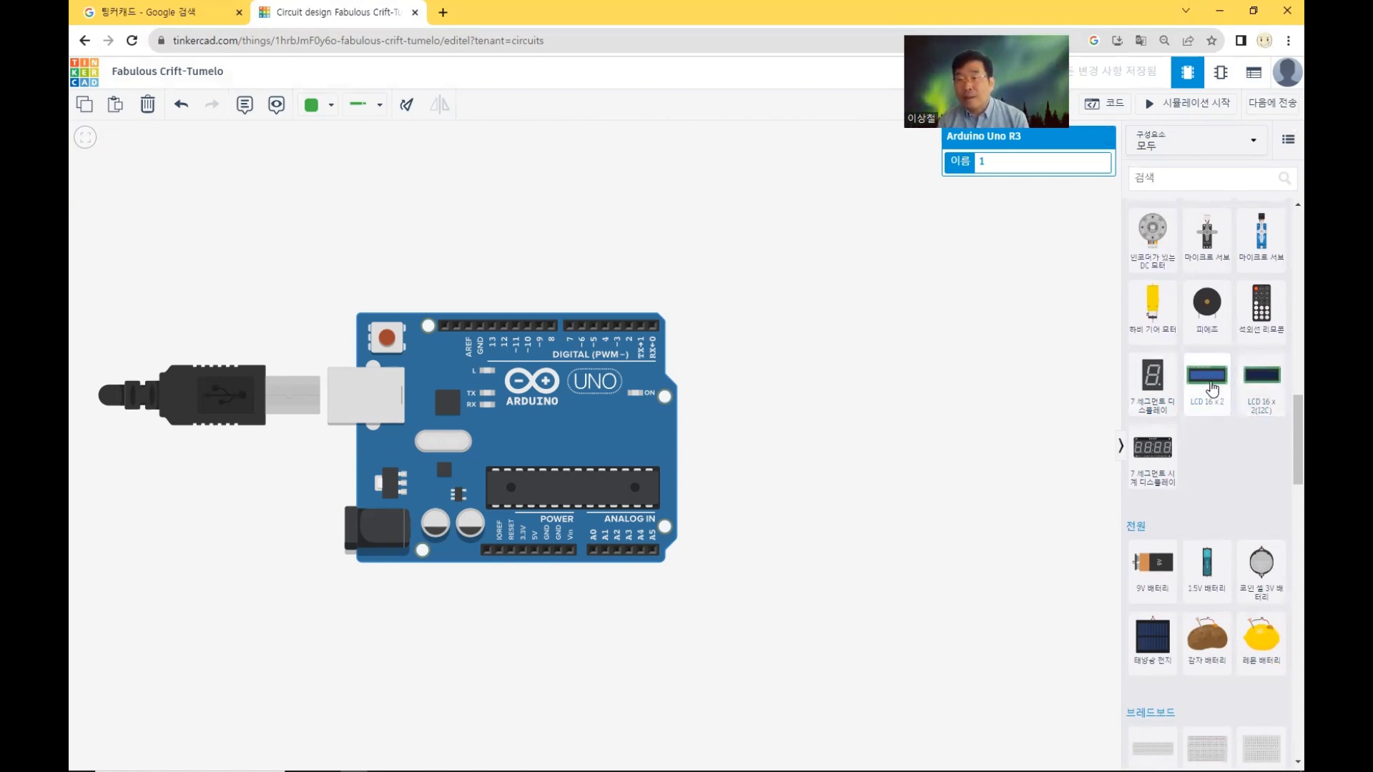
Step: Place a plain LCD 16 x 2 beside the Arduino and delete it again
{"action": "left_click_drag", "start_coordinate": [1212, 388], "coordinate": [941, 331]}
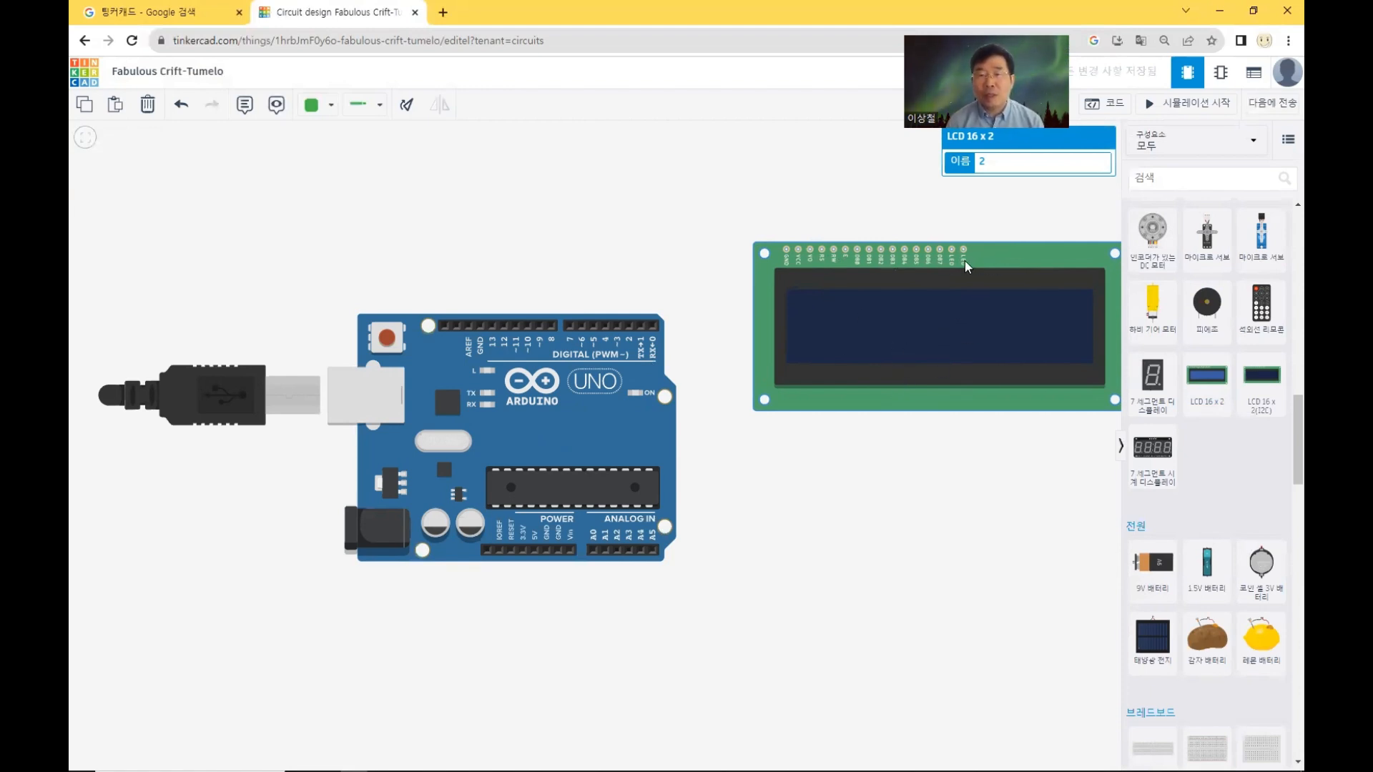
{"action": "key", "text": "Delete"}
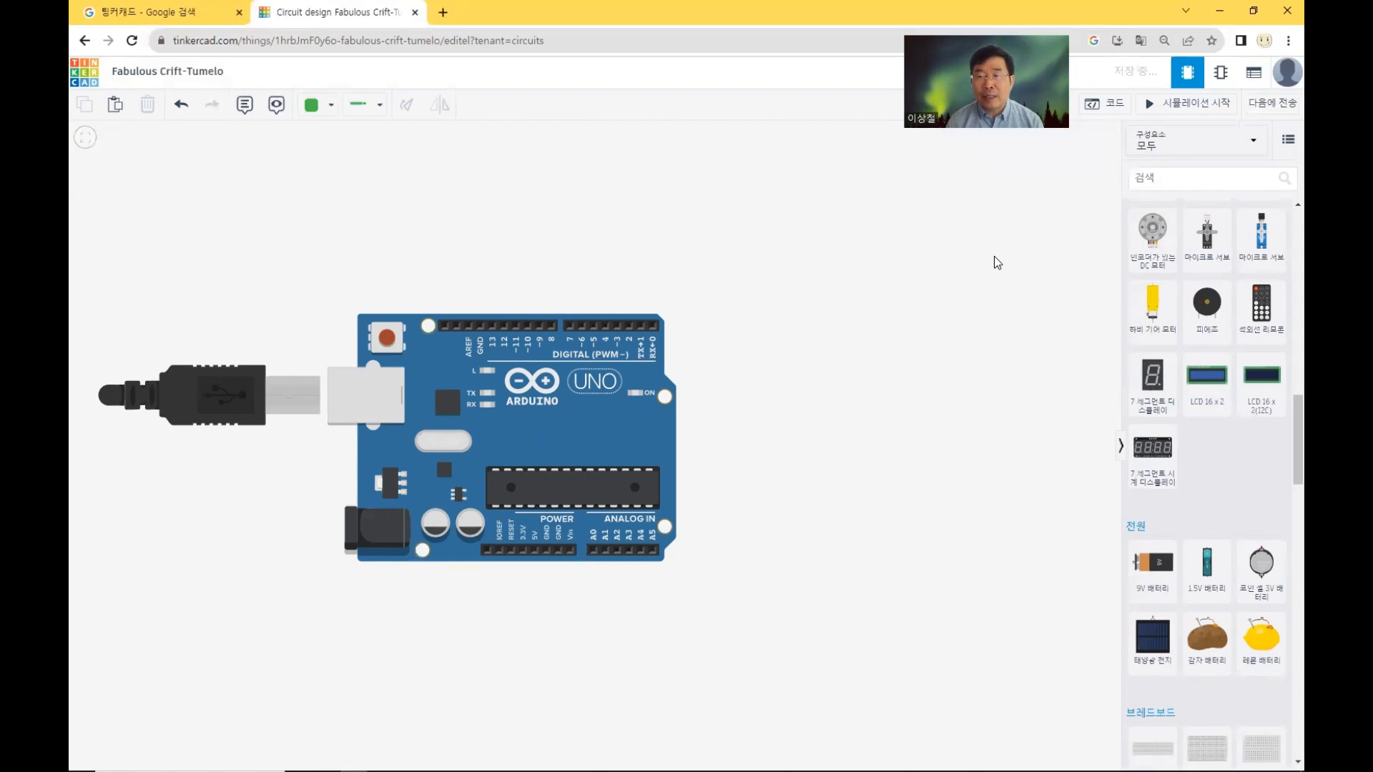
Step: Place an LCD 16 x 2 (I2C) beside the Arduino, with its pins facing the board
{"action": "left_click_drag", "start_coordinate": [1258, 383], "coordinate": [919, 395]}
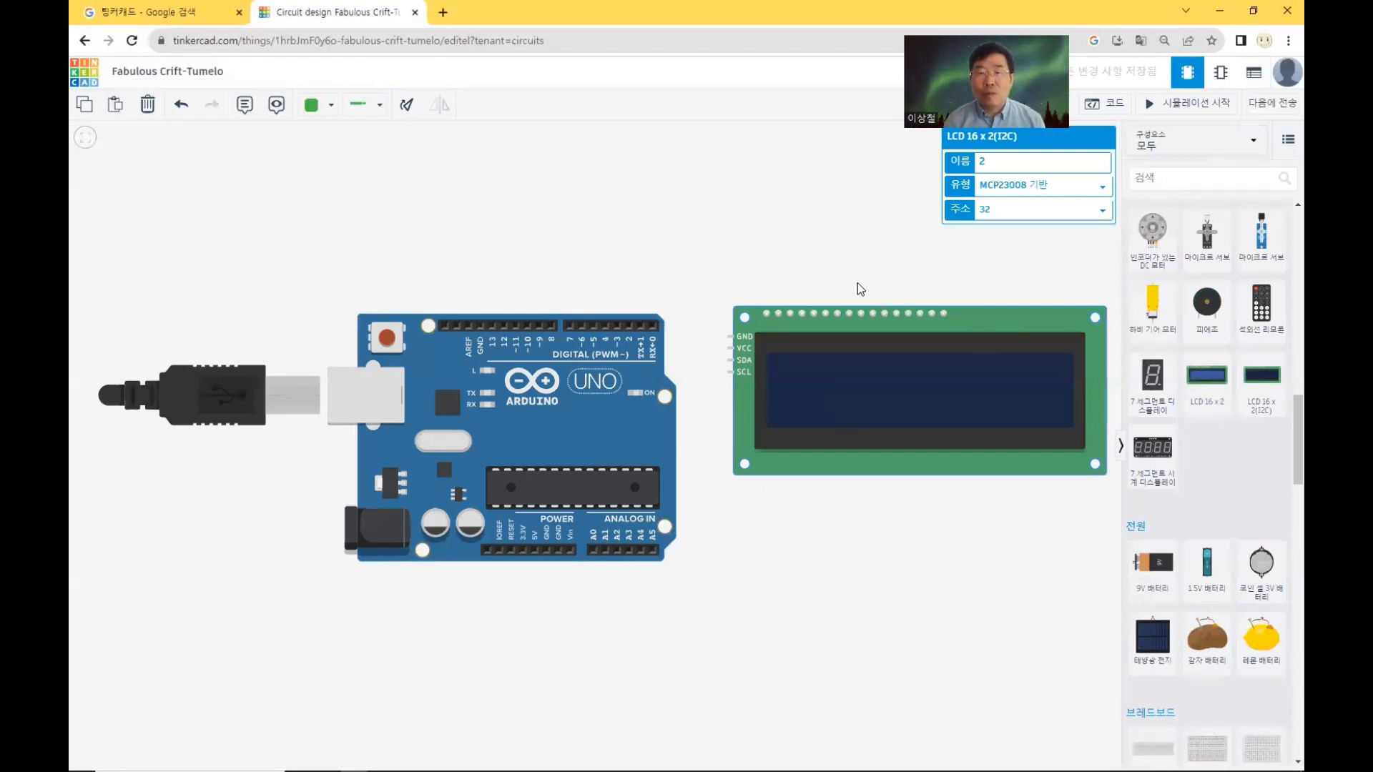
{"action": "left_click_drag", "start_coordinate": [787, 537], "coordinate": [715, 533]}
{"action": "left_click_drag", "start_coordinate": [782, 409], "coordinate": [777, 420]}
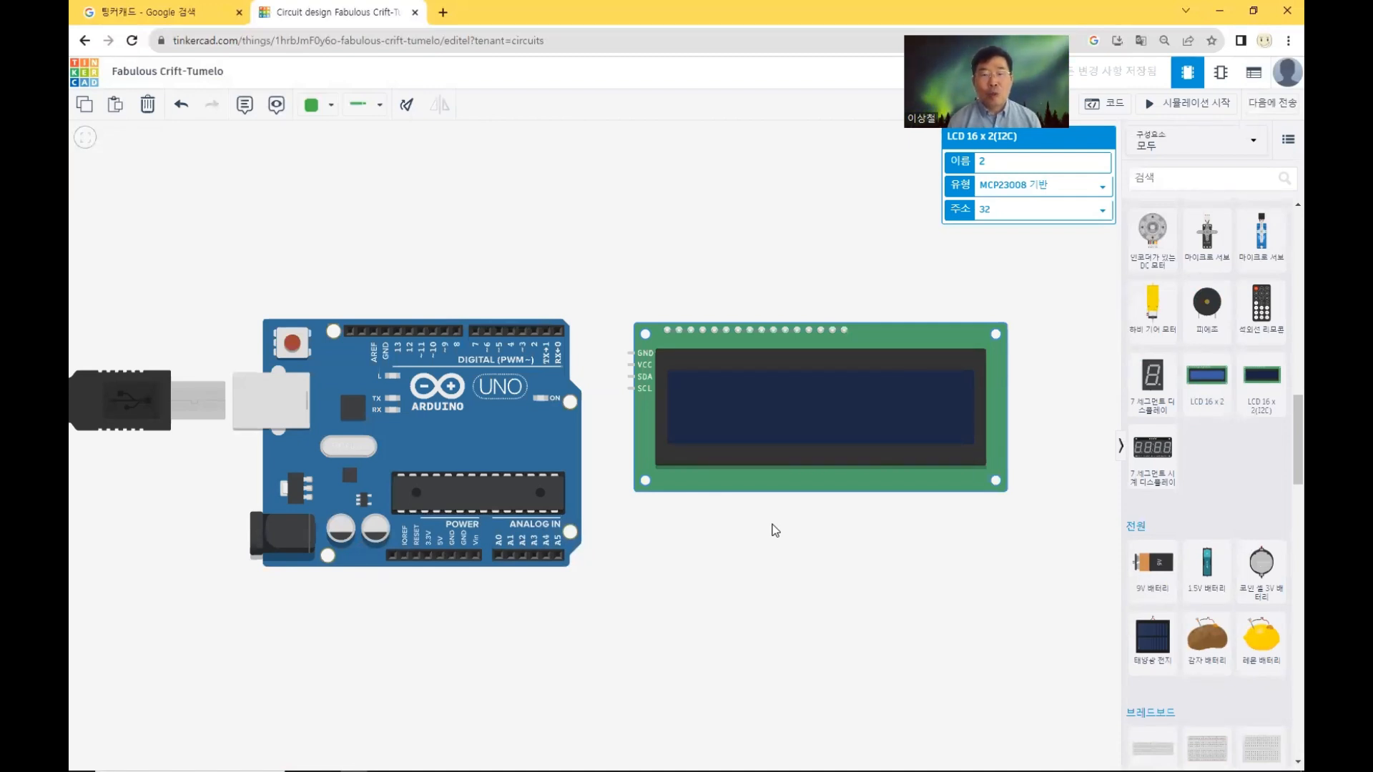
{"action": "left_click_drag", "start_coordinate": [825, 555], "coordinate": [864, 520]}
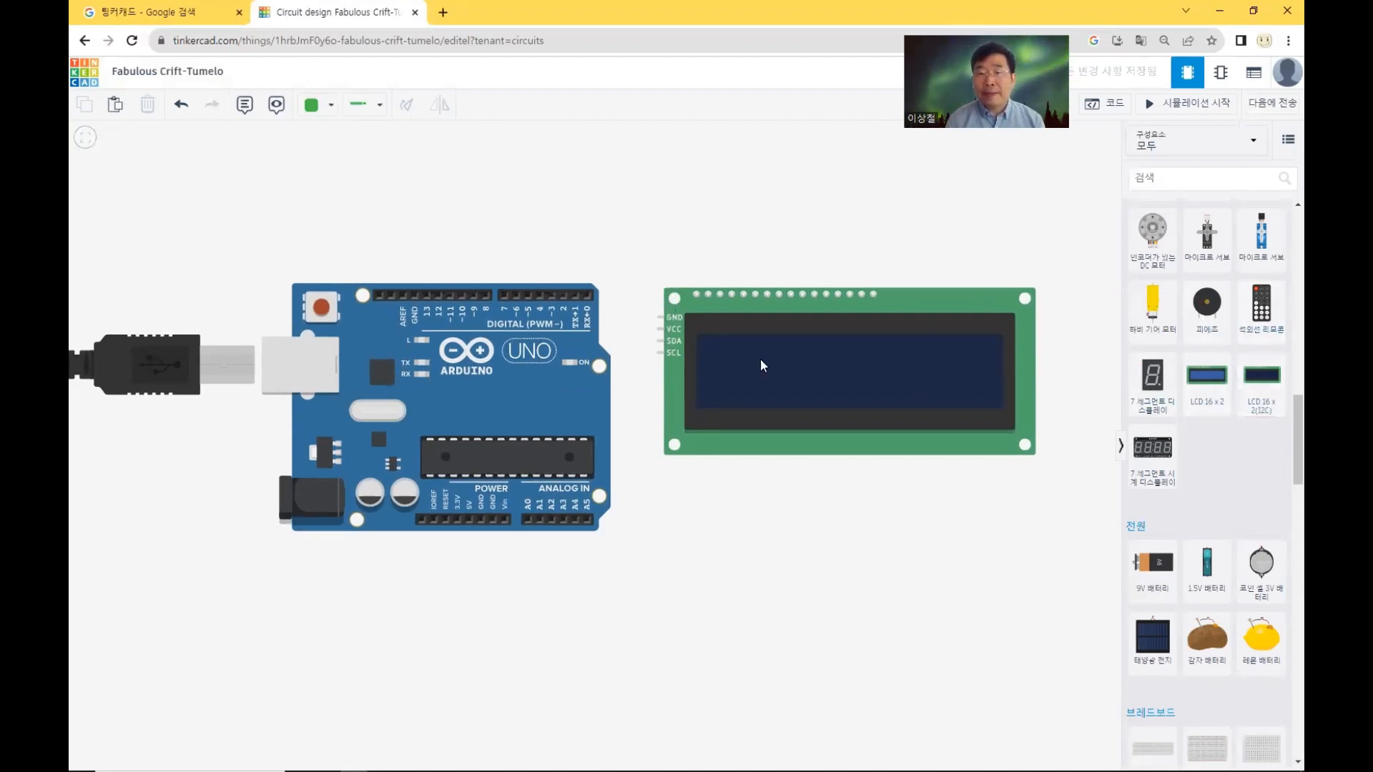
Step: Wire the LCD's GND pin down between the boards to a power GND pin of the Arduino and straighten its last bend
{"action": "scroll", "coordinate": [825, 359], "scroll_direction": "up", "scroll_amount": 2}
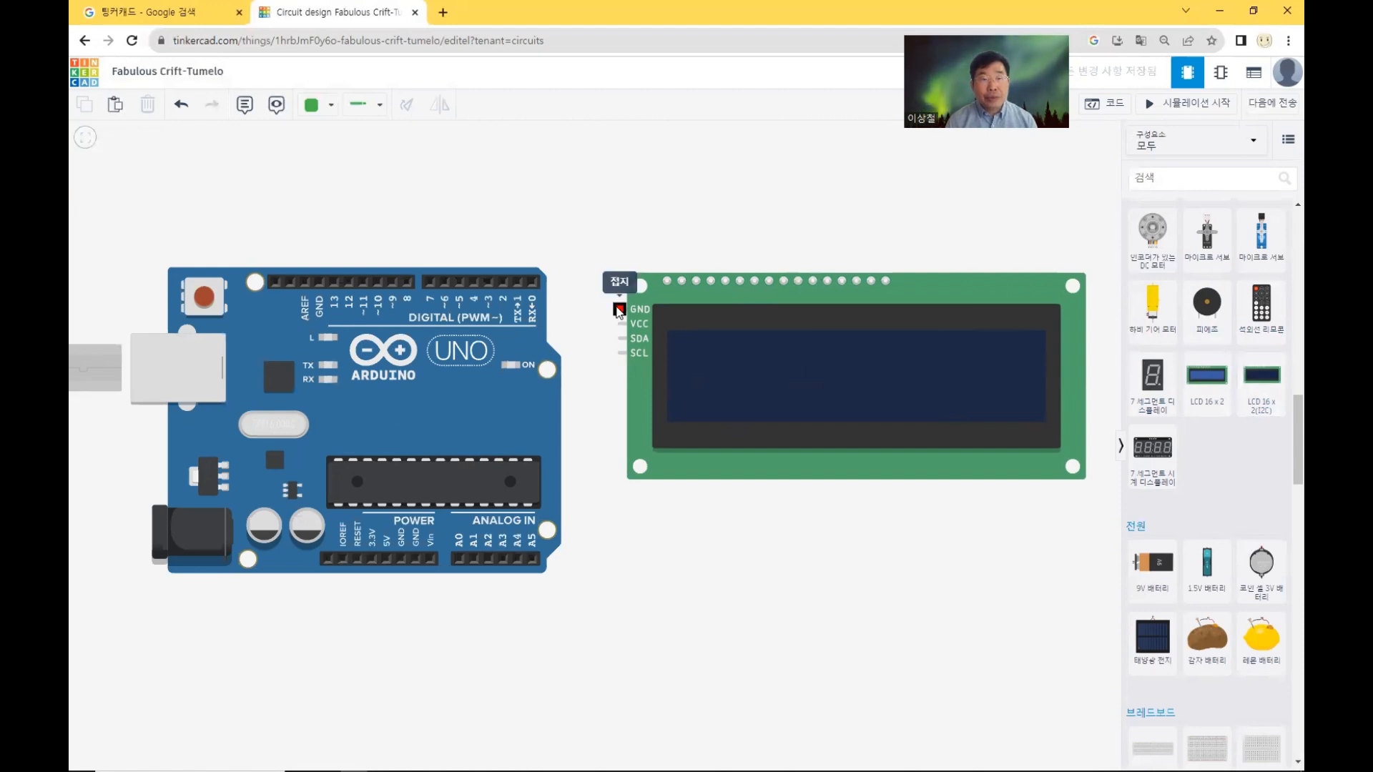
{"action": "left_click", "coordinate": [619, 310]}
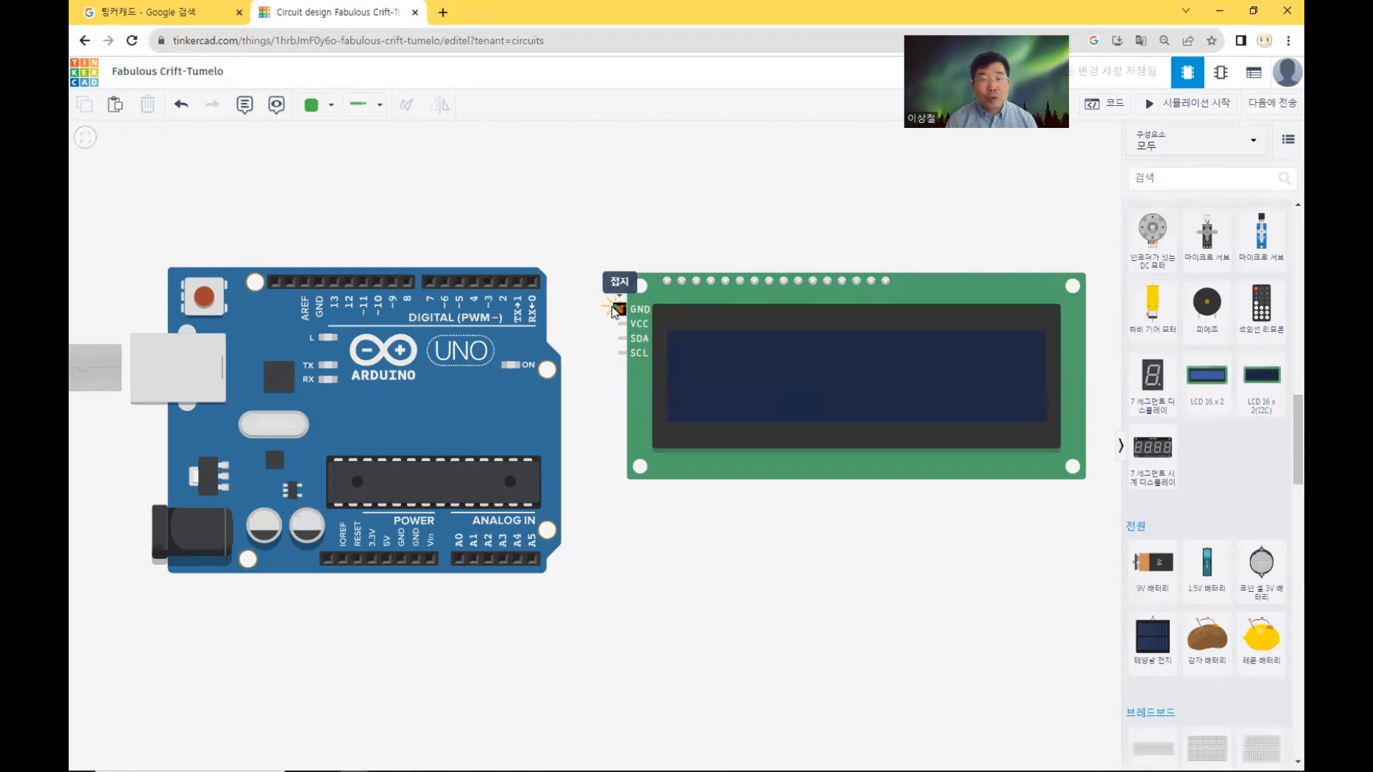
{"action": "left_click", "coordinate": [589, 310]}
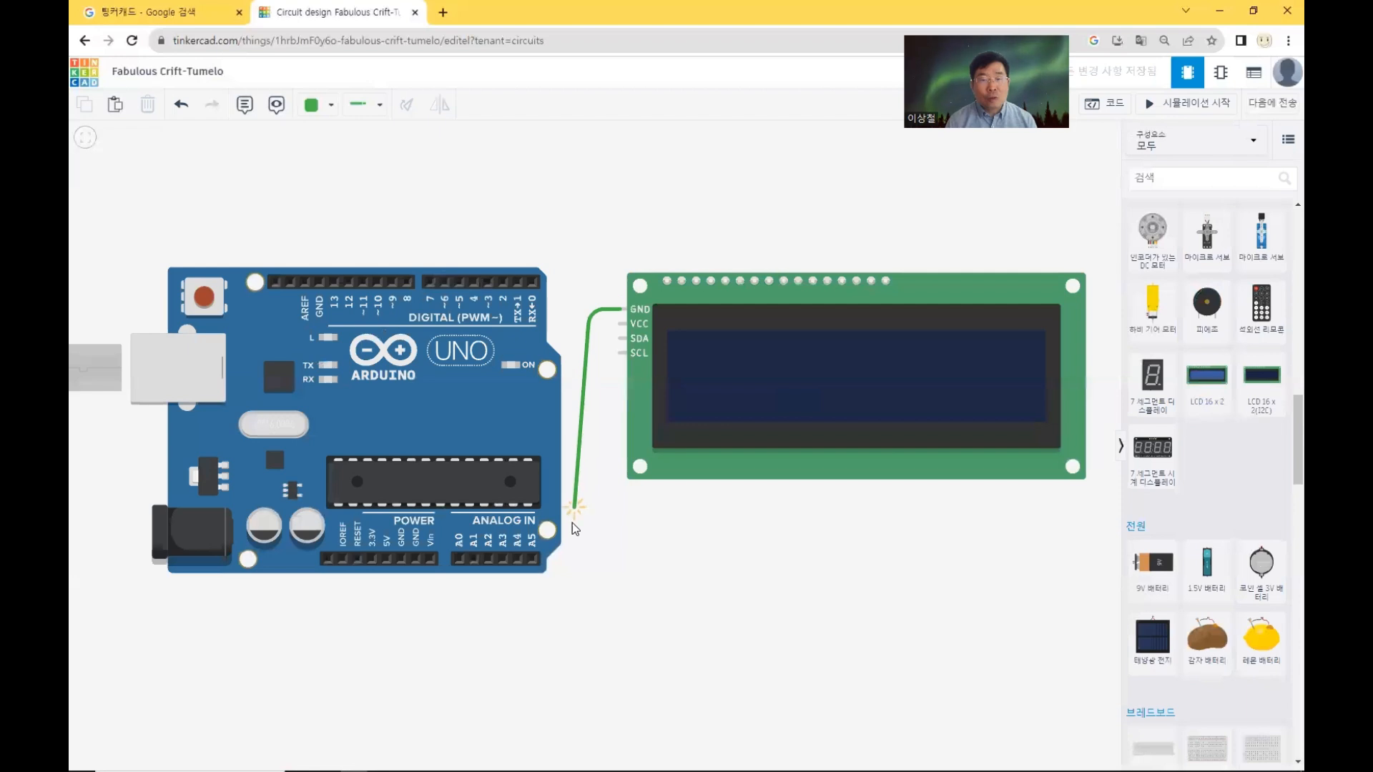
{"action": "left_click", "coordinate": [583, 593]}
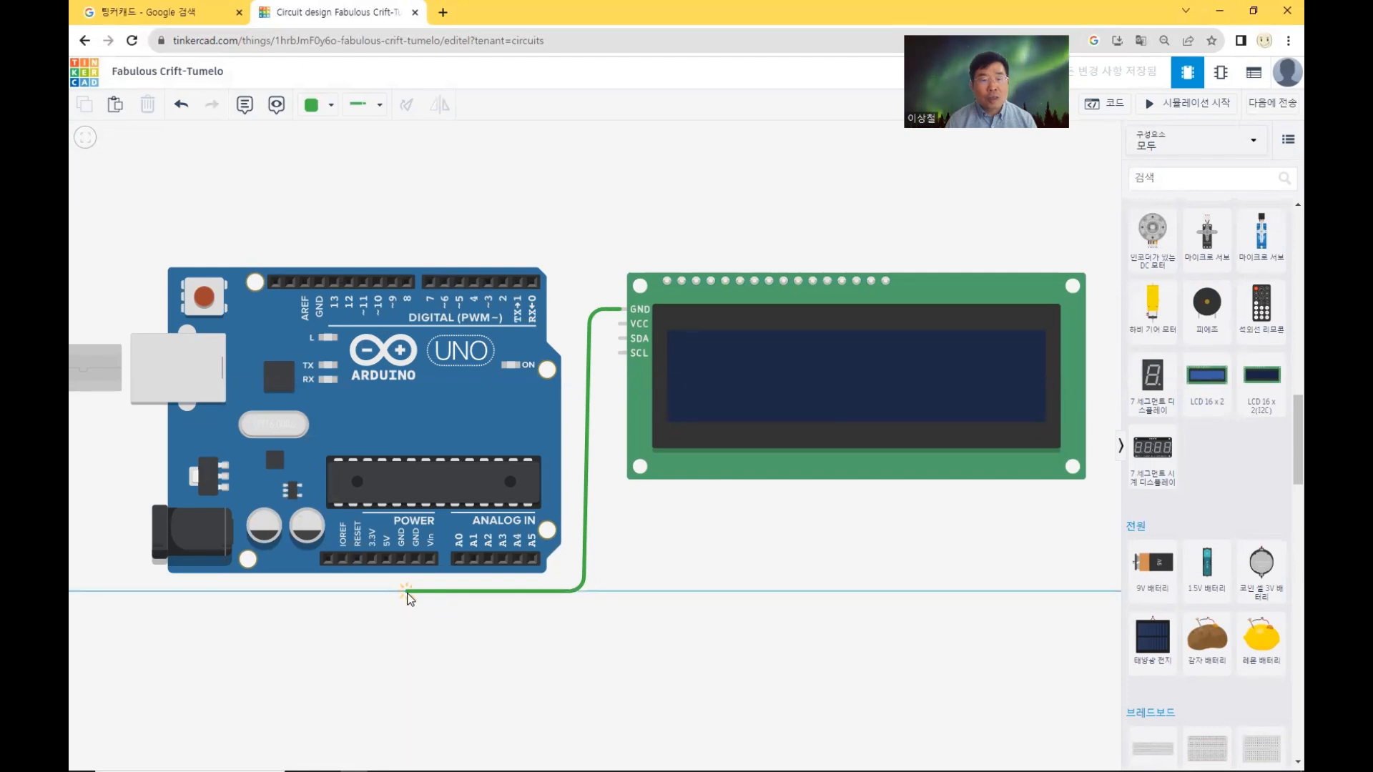
{"action": "left_click", "coordinate": [407, 591]}
{"action": "left_click", "coordinate": [415, 558]}
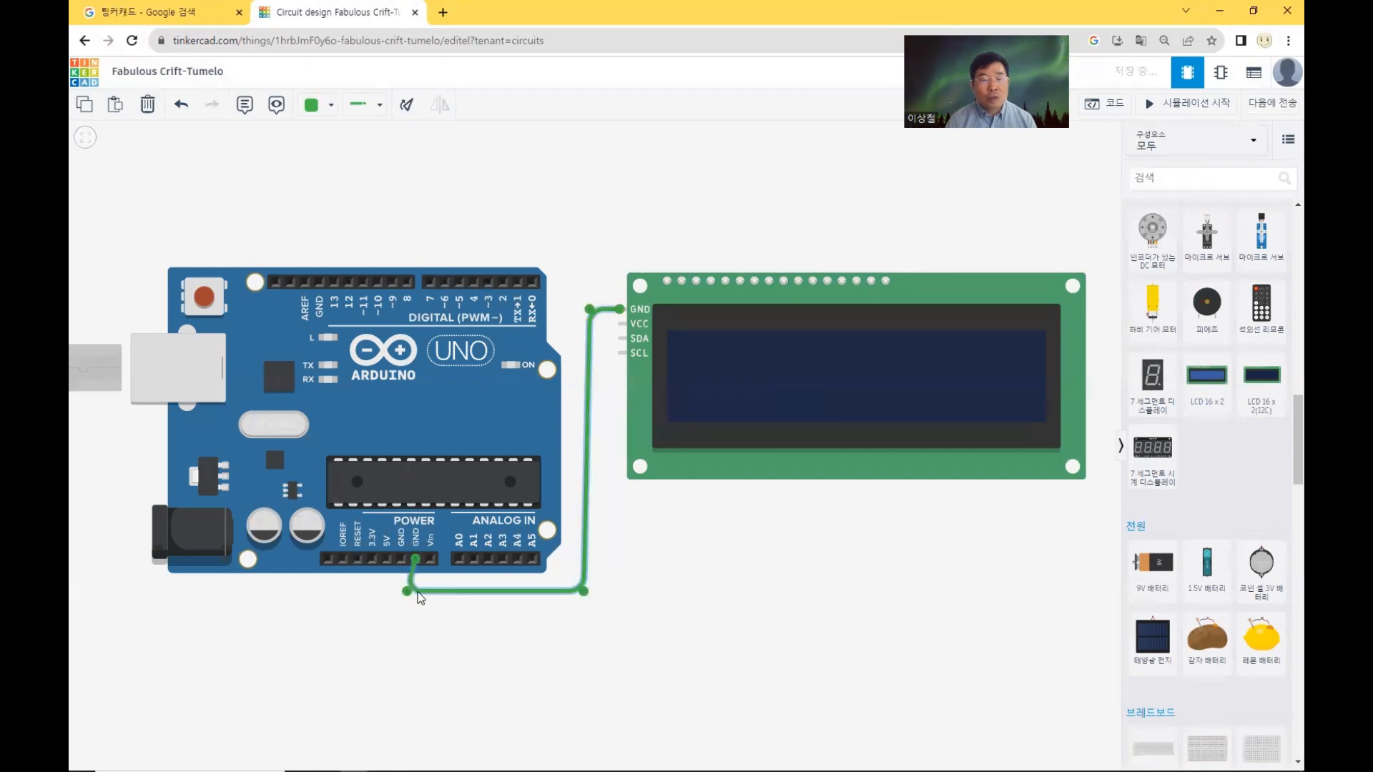
{"action": "left_click_drag", "start_coordinate": [408, 591], "coordinate": [414, 601]}
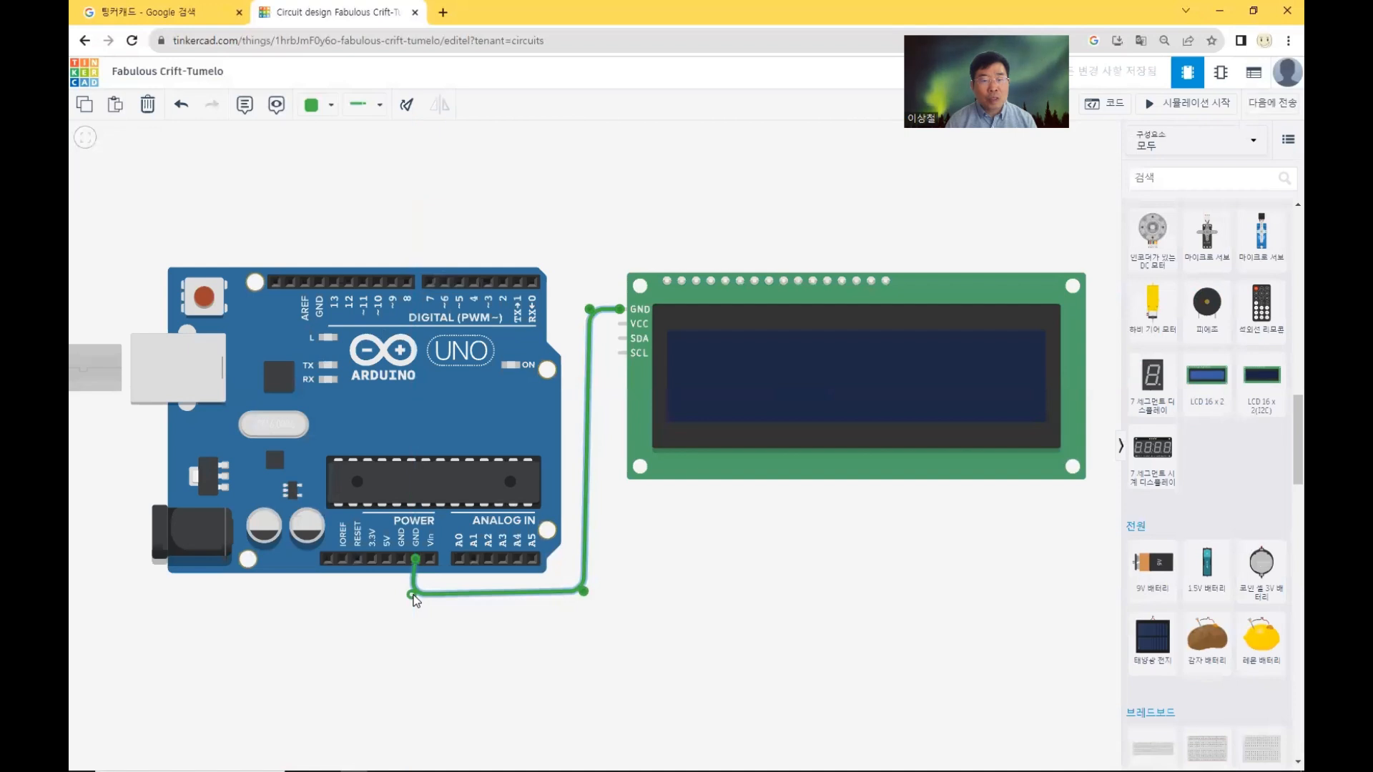
Step: Wire the LCD's VCC pin alongside the first wire to the Arduino's other power GND pin
{"action": "left_click", "coordinate": [609, 325]}
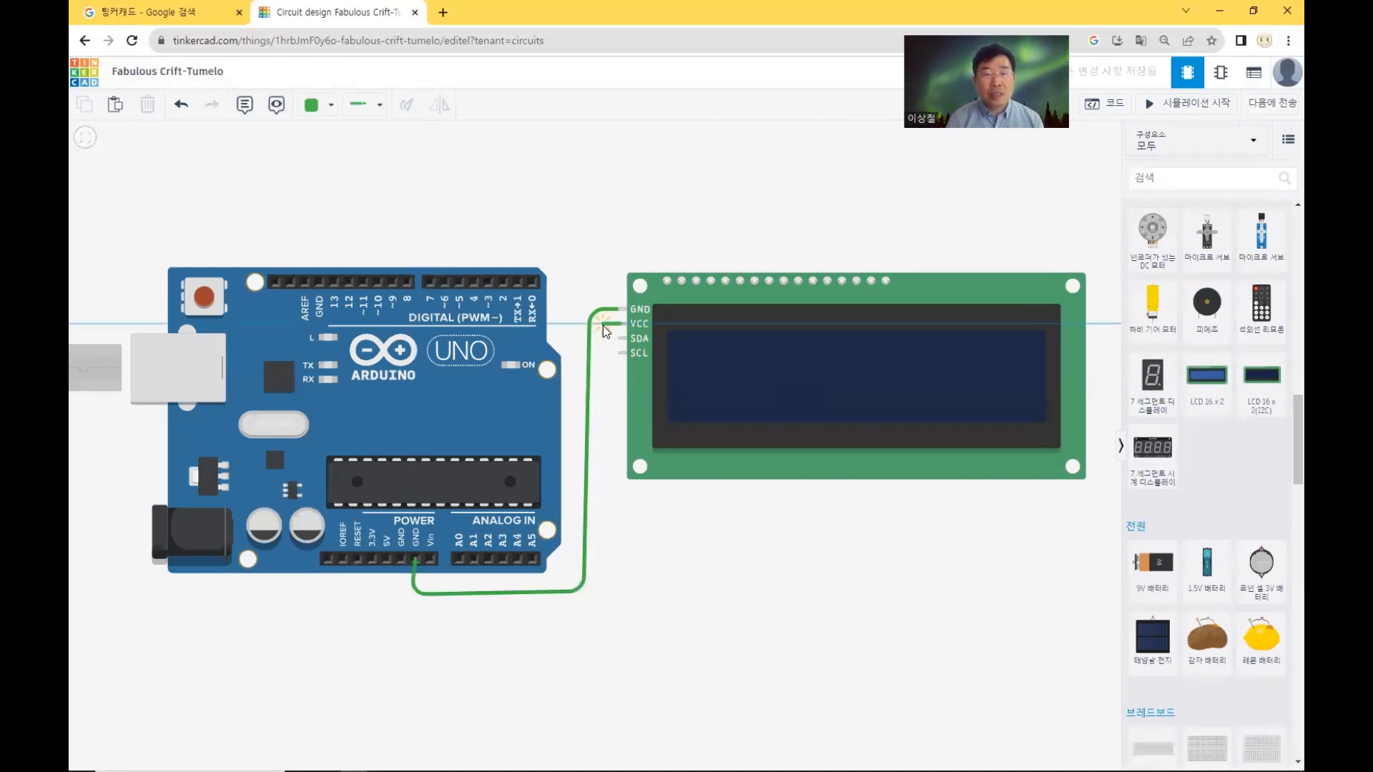
{"action": "left_click", "coordinate": [602, 327]}
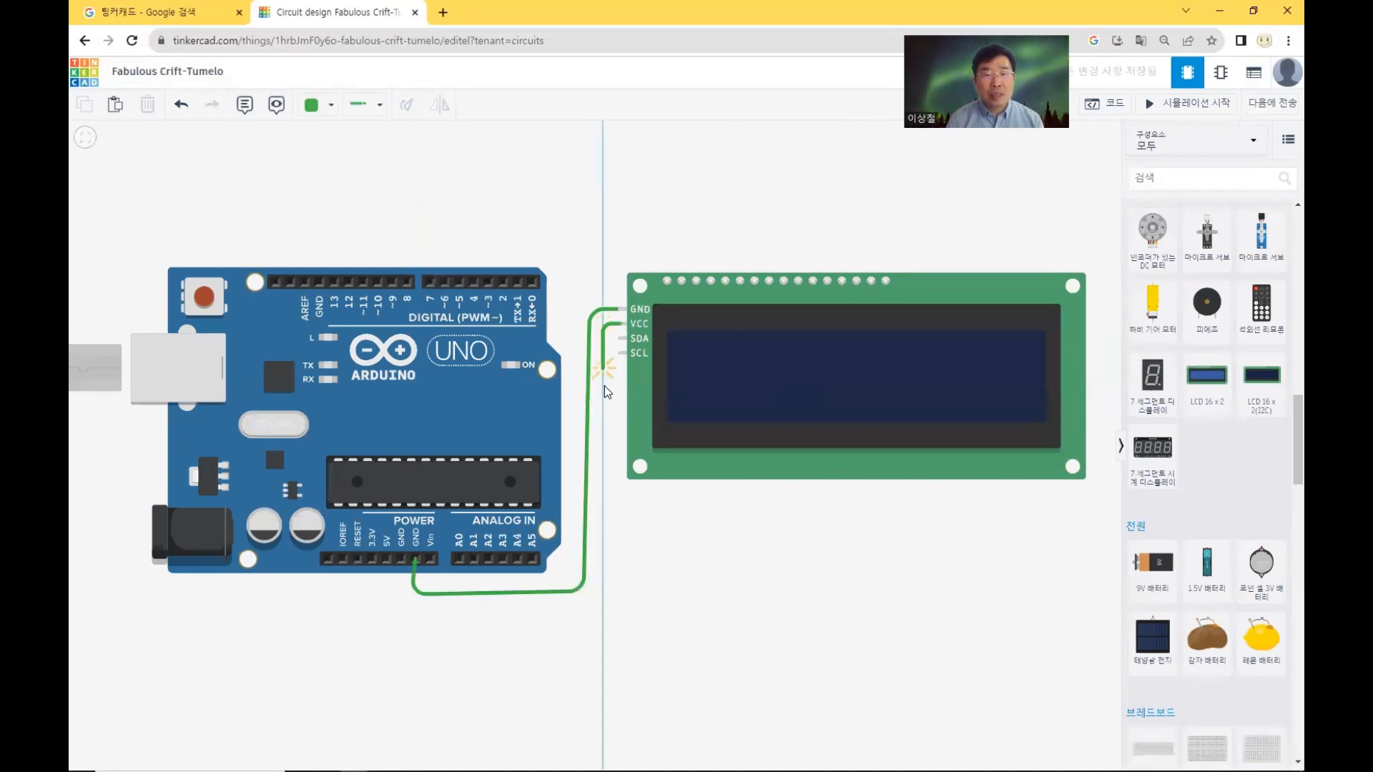
{"action": "left_click", "coordinate": [594, 605]}
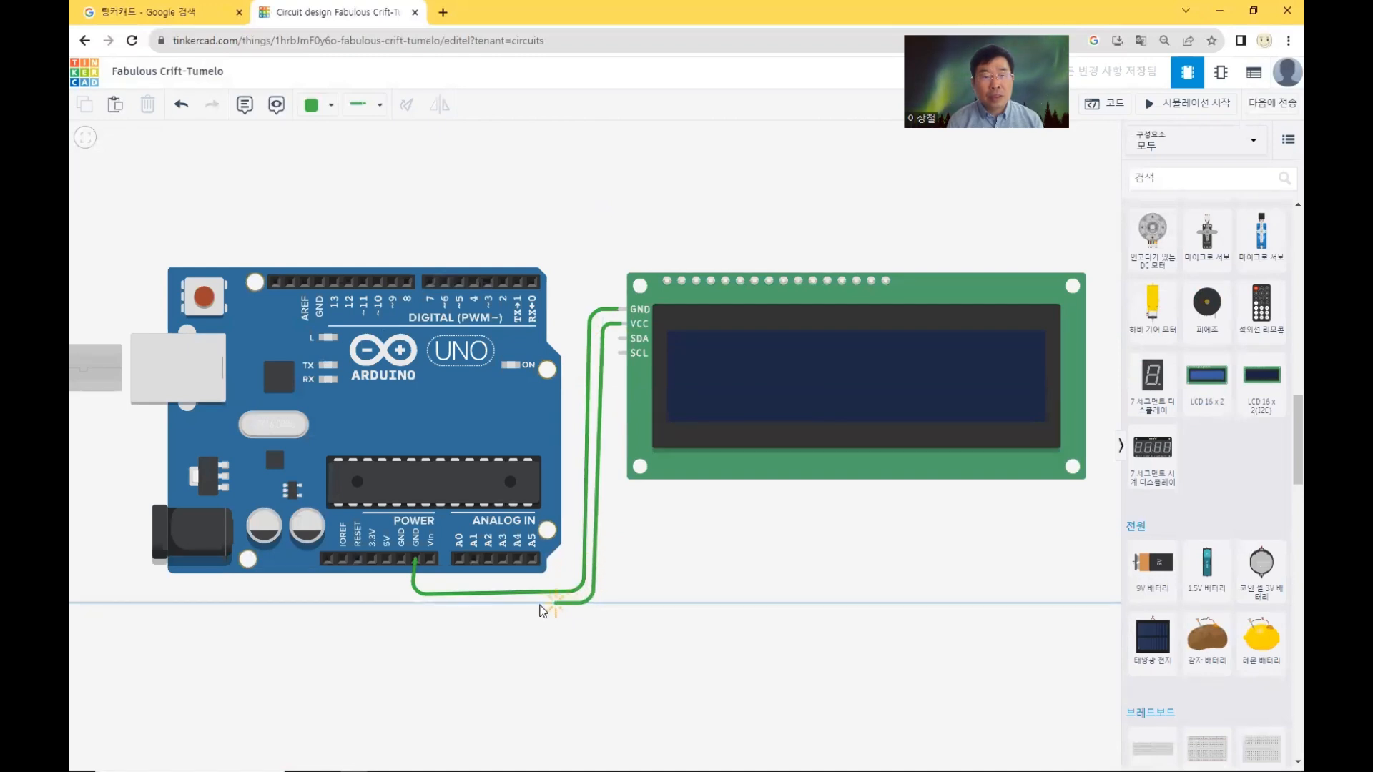
{"action": "left_click", "coordinate": [398, 605]}
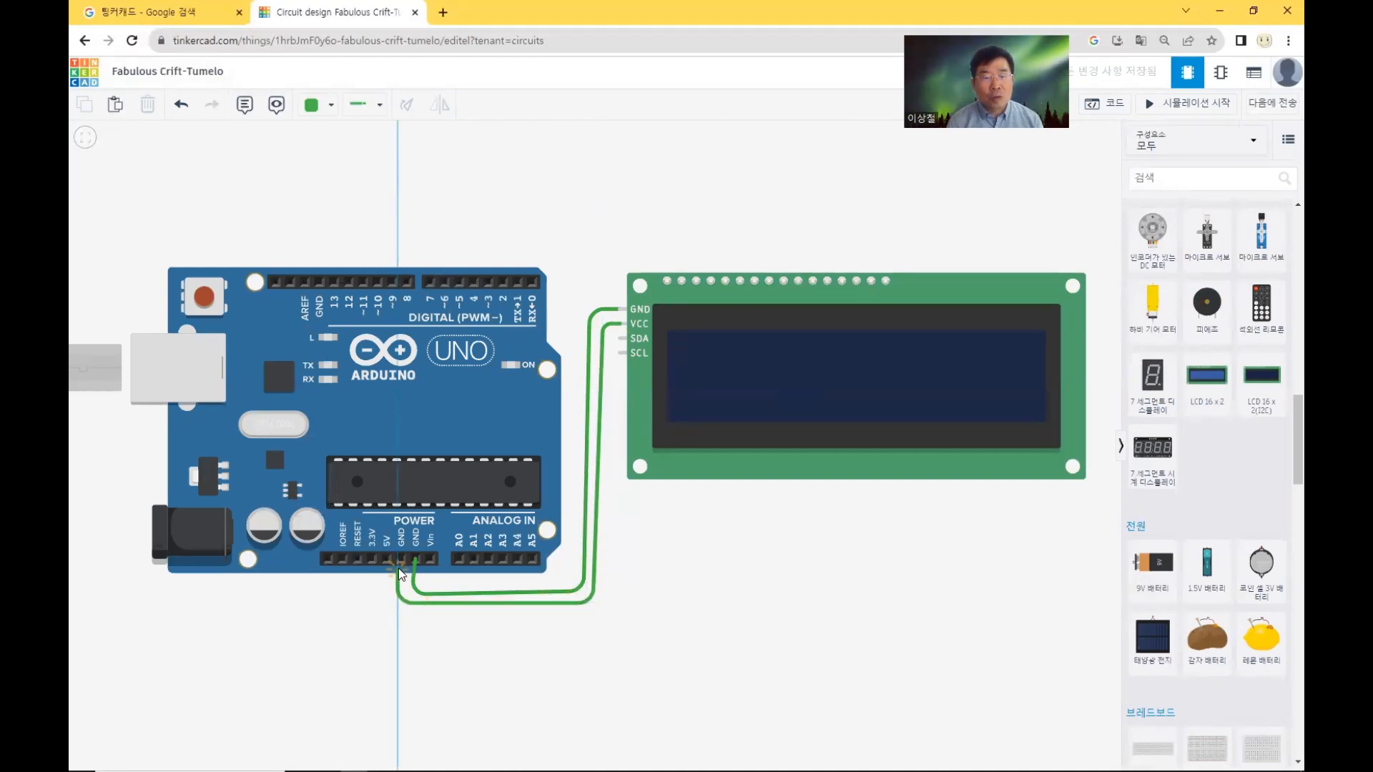
{"action": "left_click", "coordinate": [400, 559]}
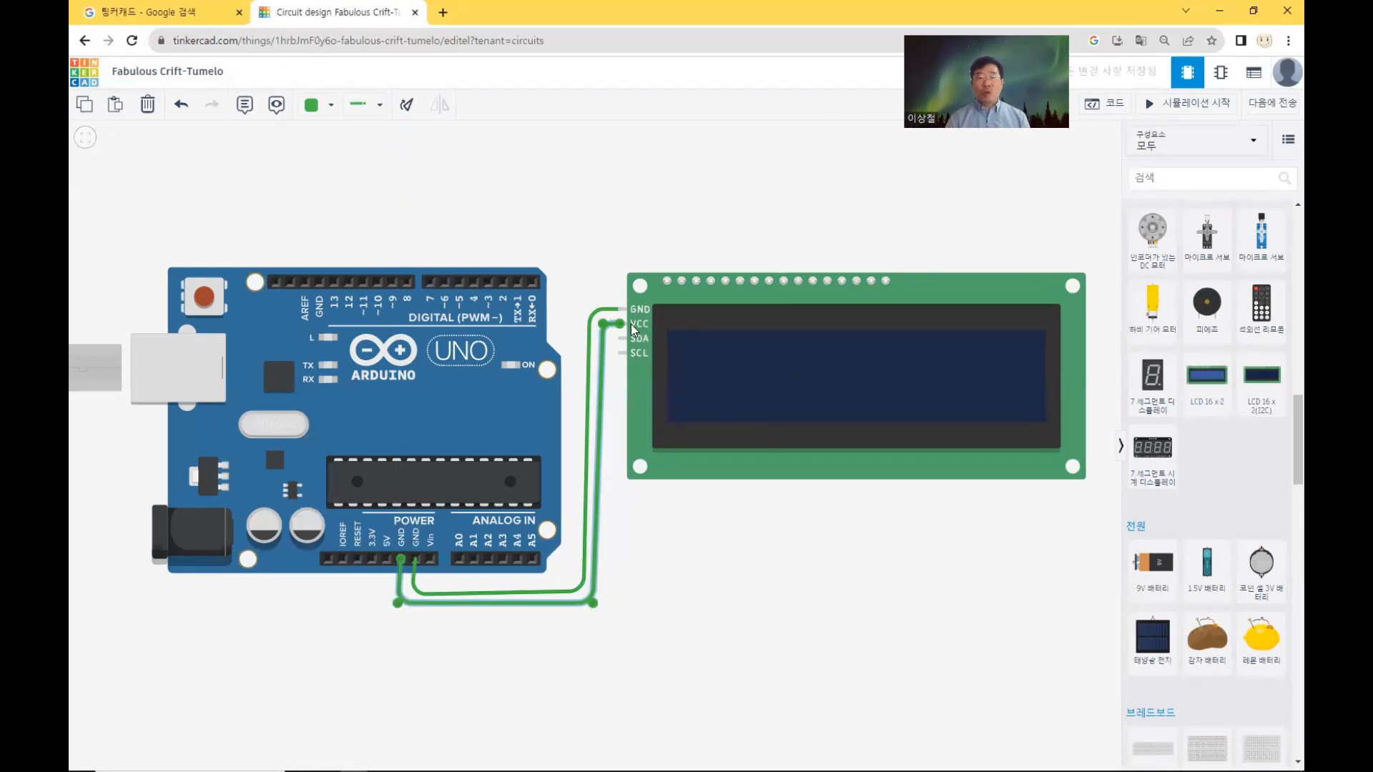
Step: Delete both wires between the Arduino and the LCD
{"action": "left_click", "coordinate": [592, 330]}
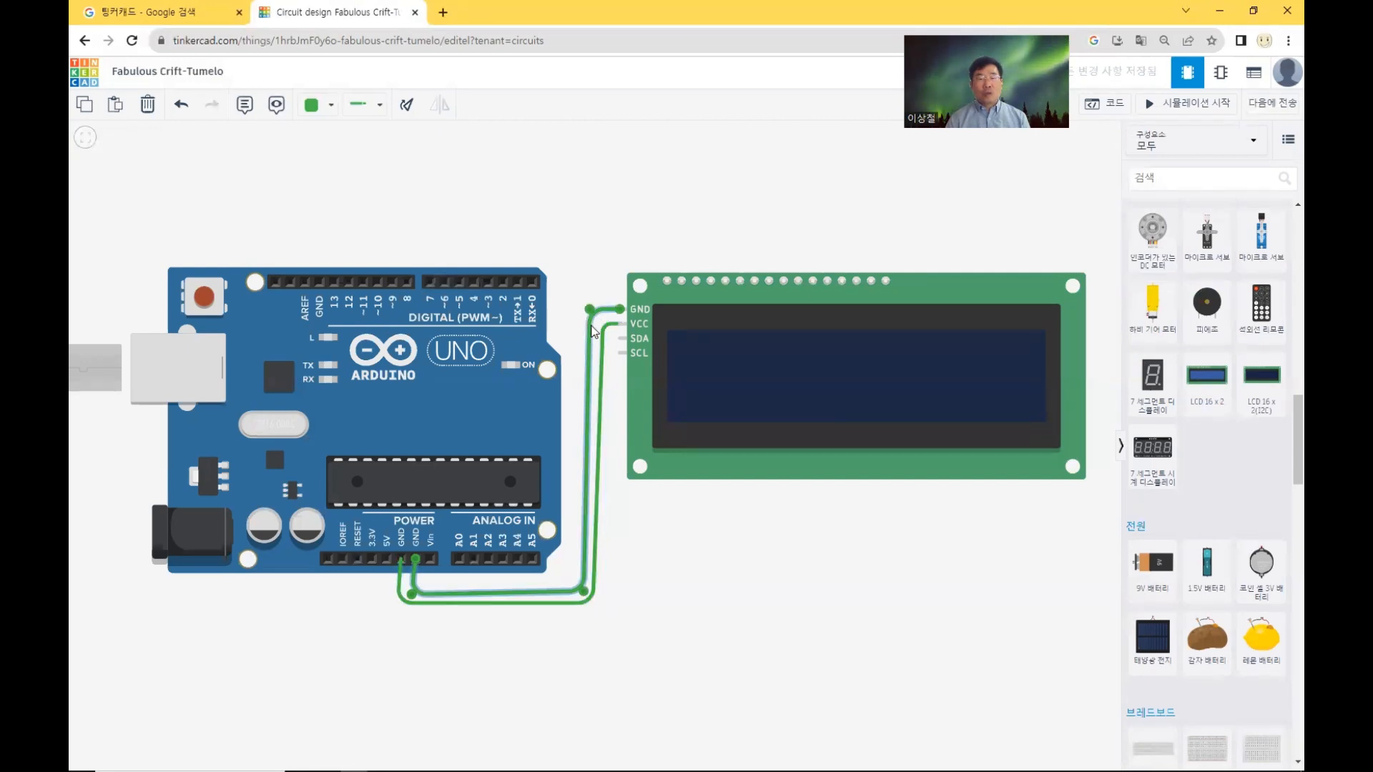
{"action": "key", "text": "Delete"}
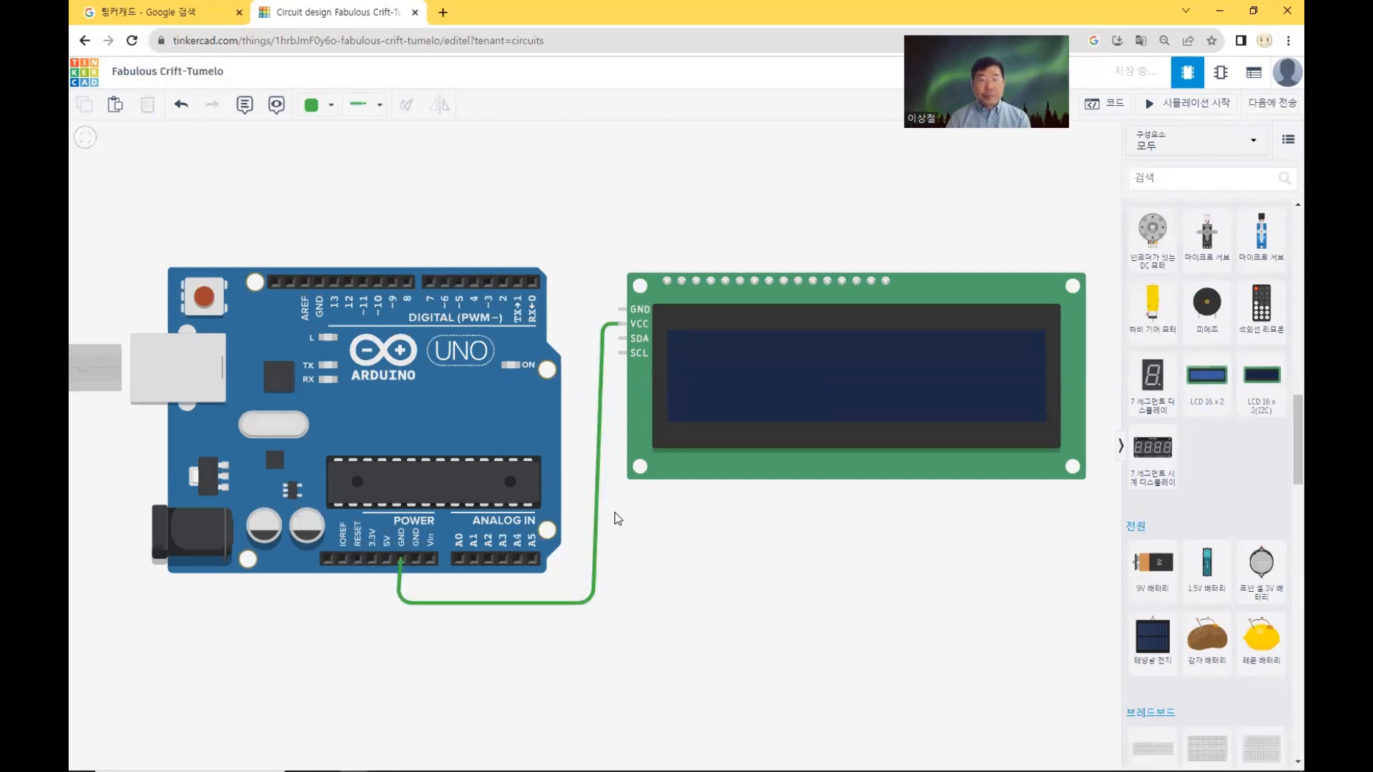
{"action": "left_click", "coordinate": [599, 532]}
{"action": "key", "text": "Delete"}
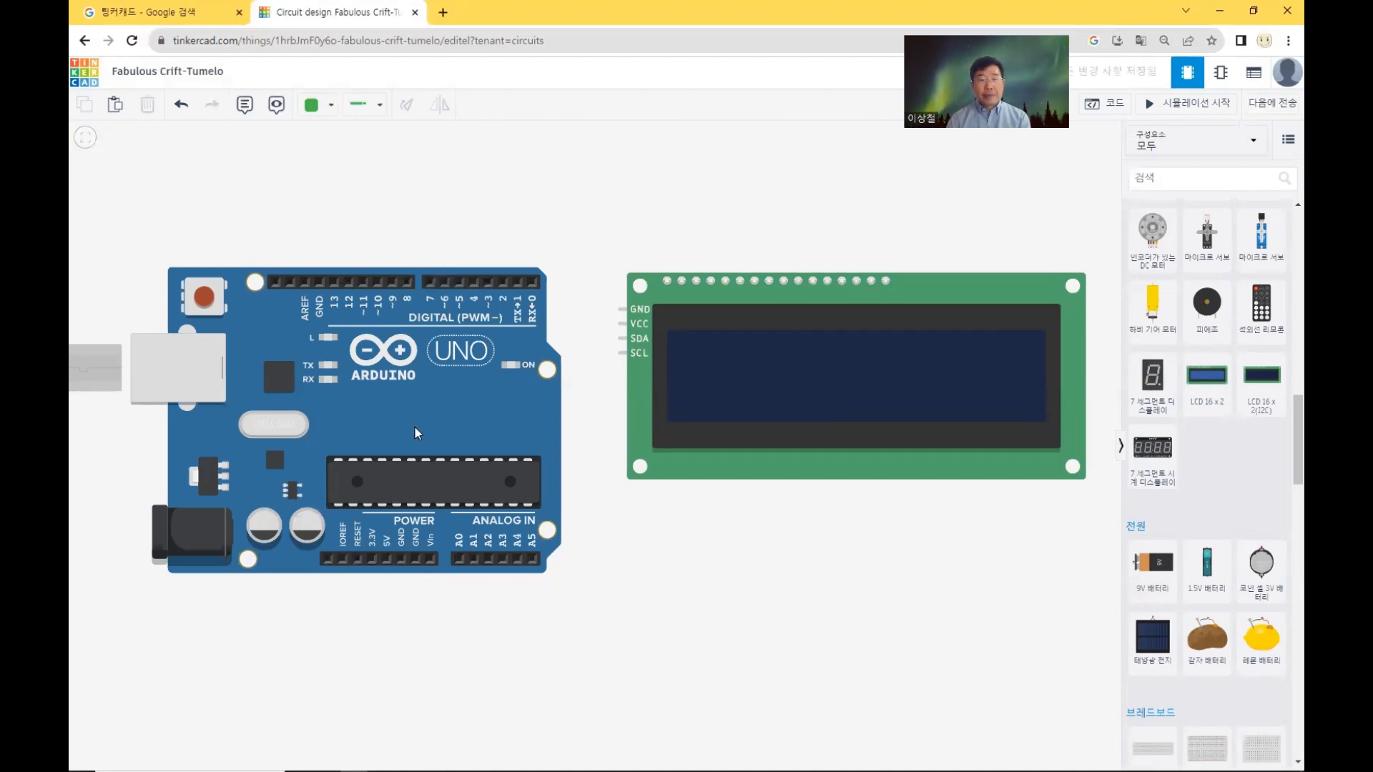
Step: Move the Arduino and the LCD slightly up and to the left, keeping them side by side
{"action": "left_click_drag", "start_coordinate": [414, 426], "coordinate": [373, 399]}
{"action": "left_click_drag", "start_coordinate": [739, 386], "coordinate": [682, 363]}
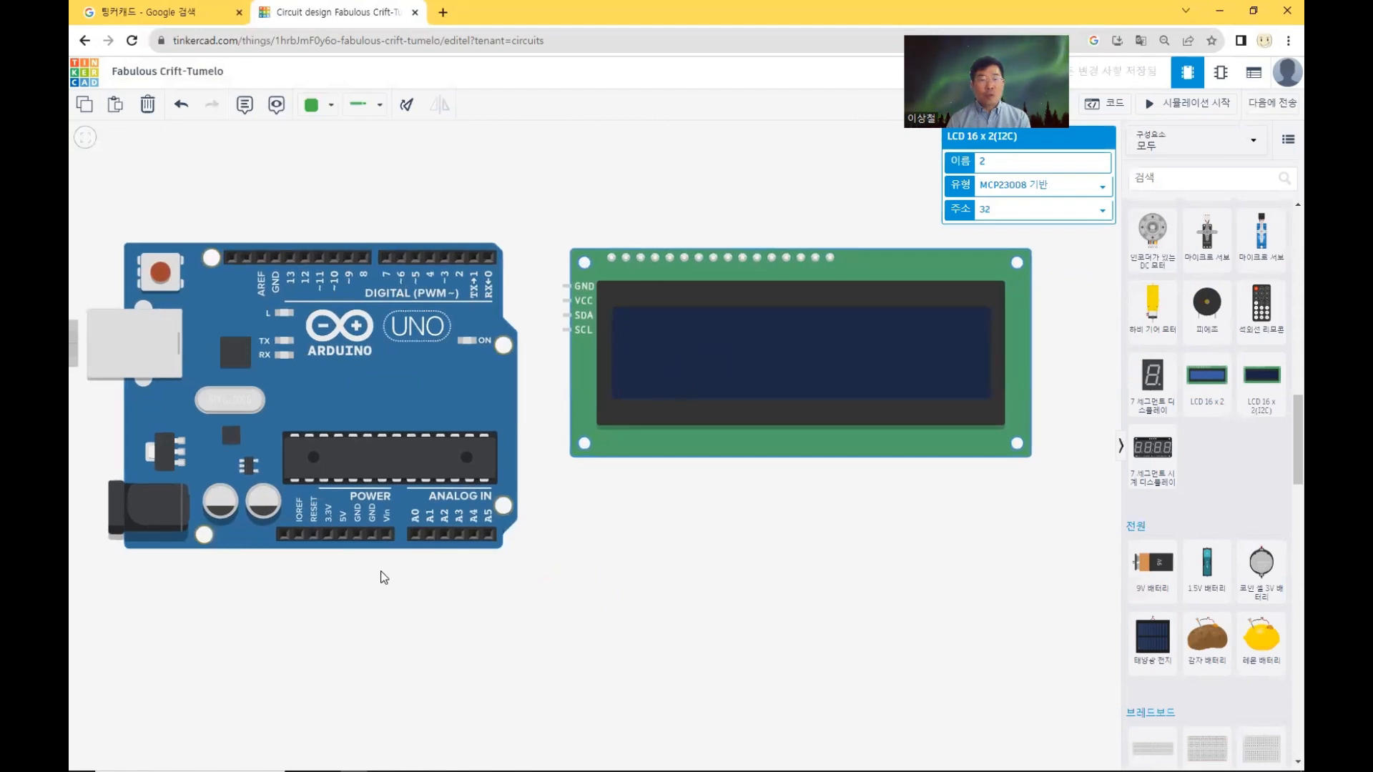
Step: Wire the Arduino's power GND pin below, around and above the LCD to its GND pin, and nudge the LCD to straighten the wire's end
{"action": "left_click", "coordinate": [355, 536]}
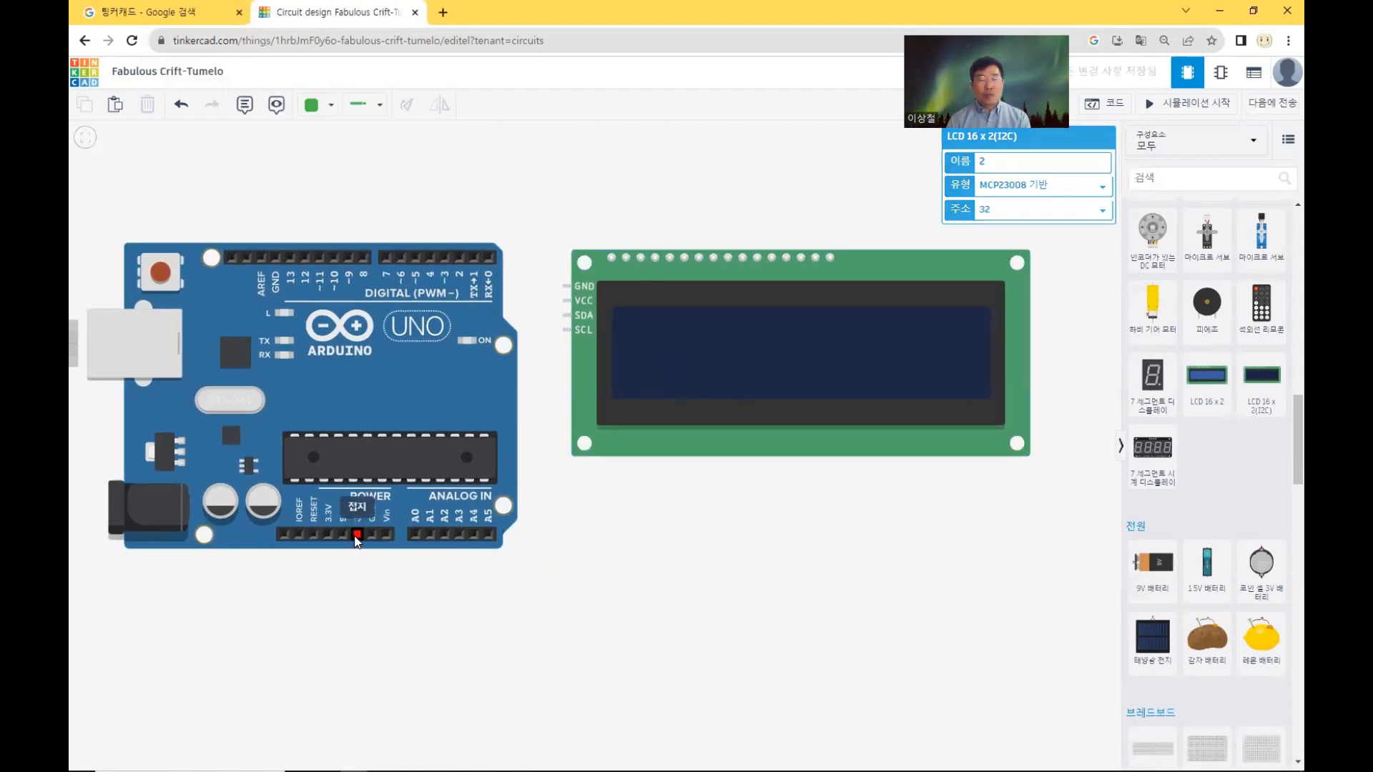
{"action": "left_click", "coordinate": [354, 628]}
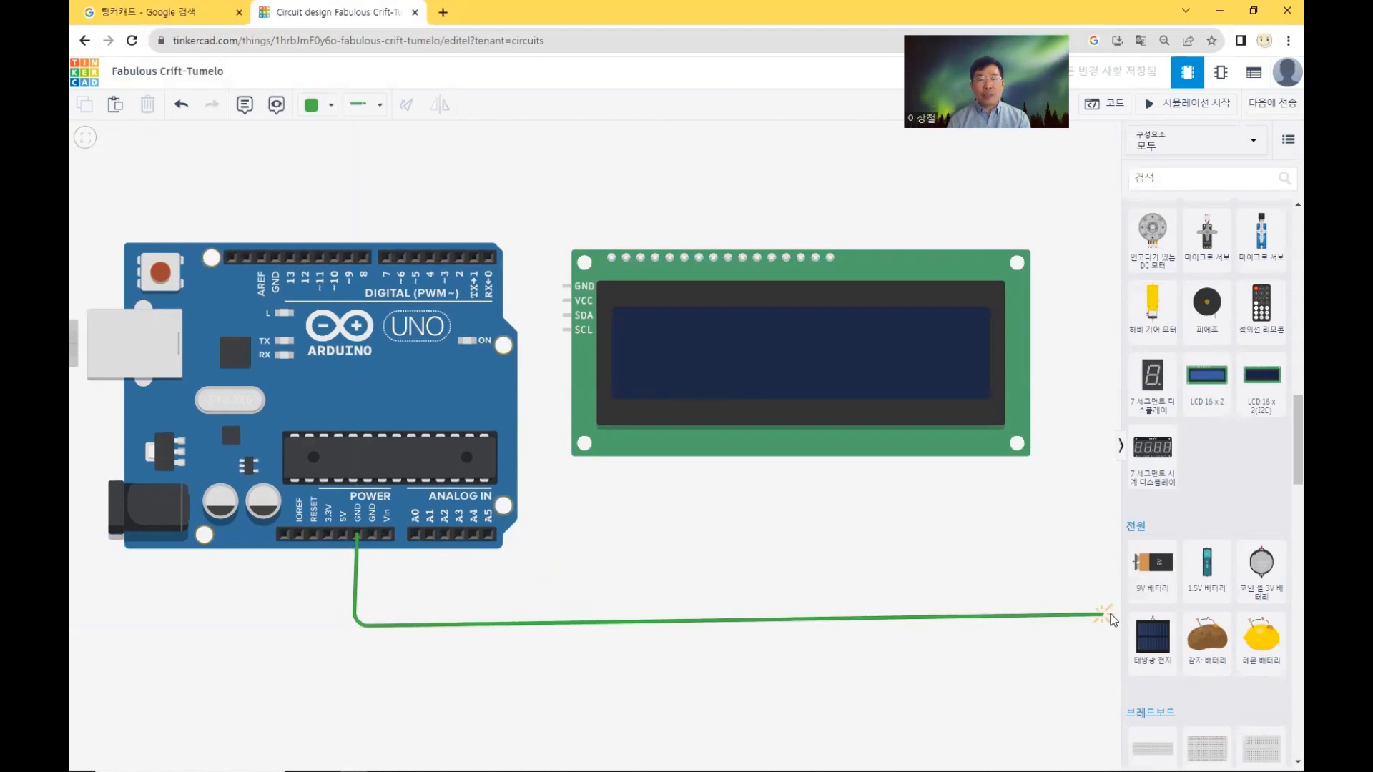
{"action": "left_click", "coordinate": [1070, 629]}
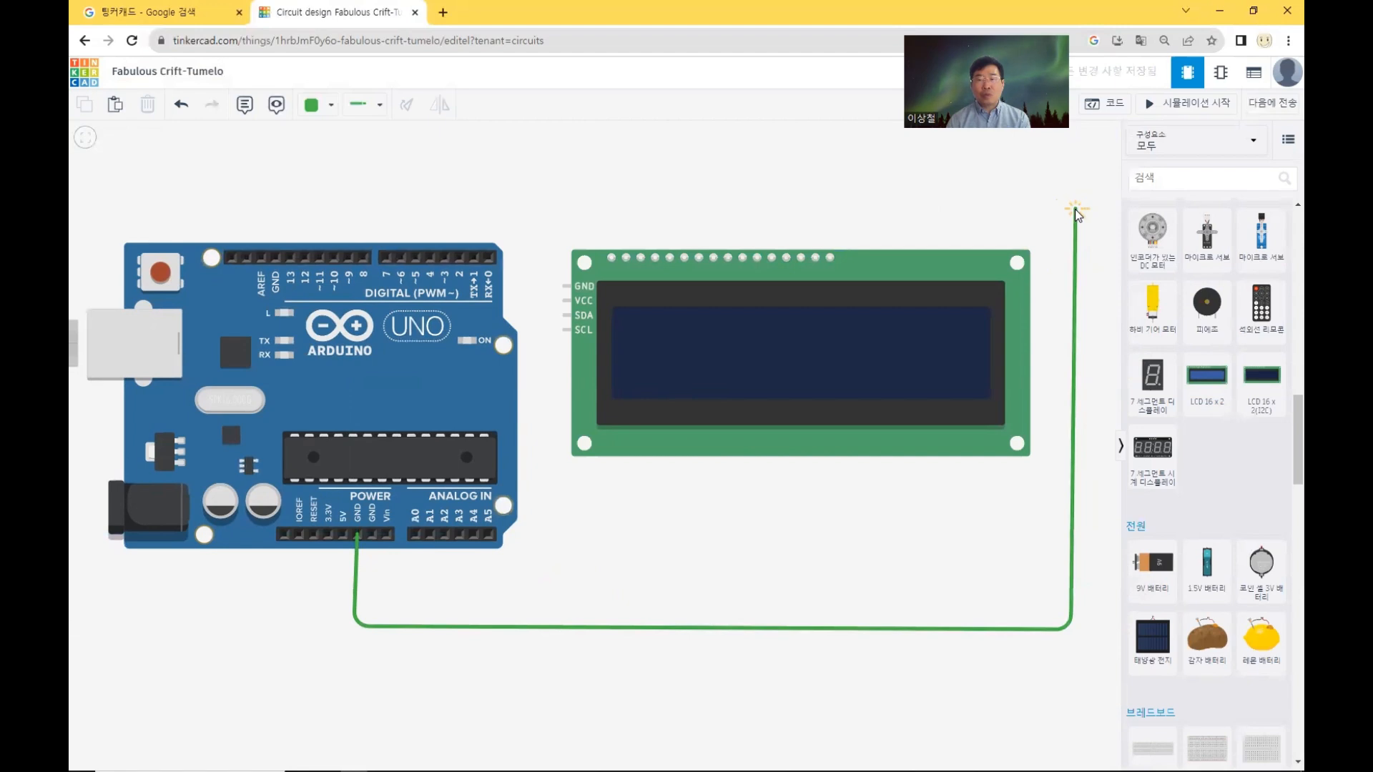
{"action": "left_click", "coordinate": [1074, 210]}
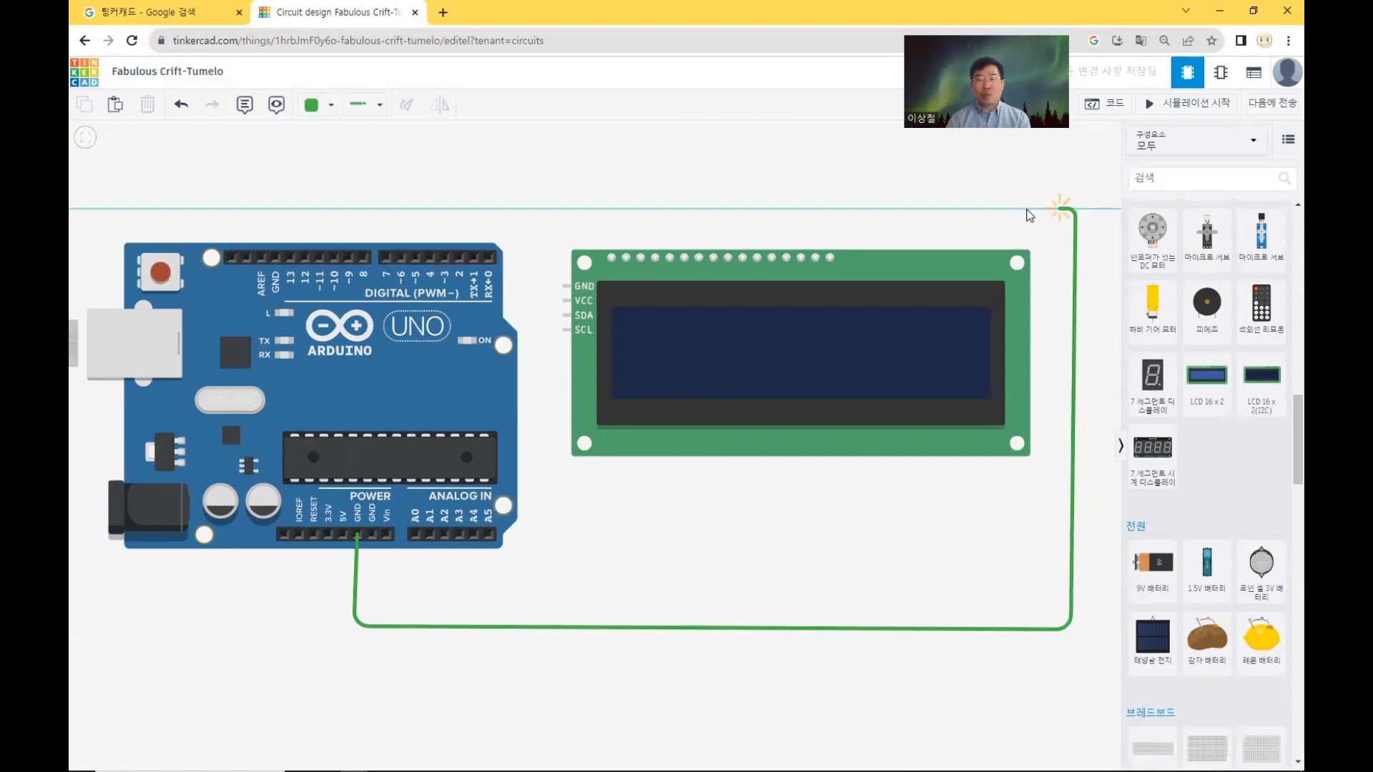
{"action": "left_click", "coordinate": [560, 206]}
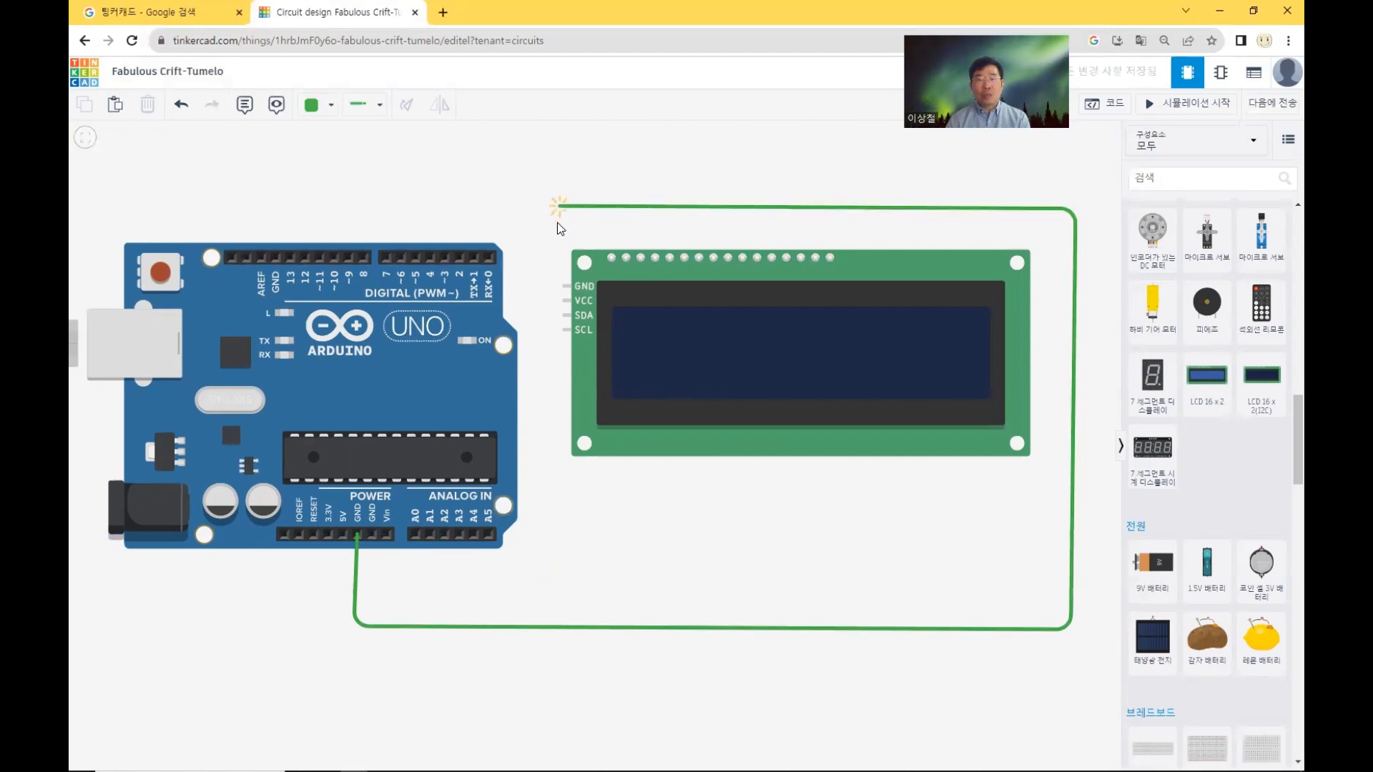
{"action": "left_click", "coordinate": [563, 285]}
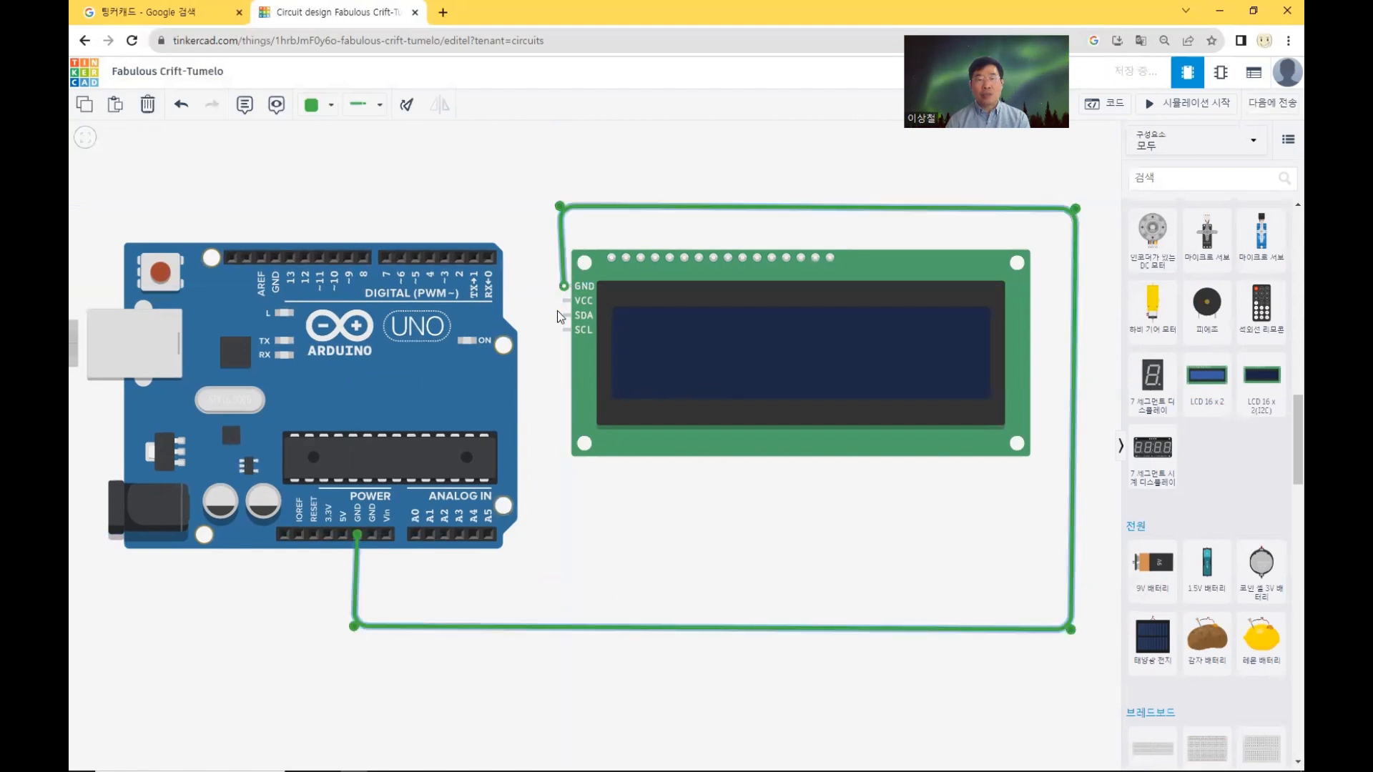
{"action": "left_click_drag", "start_coordinate": [669, 389], "coordinate": [665, 390]}
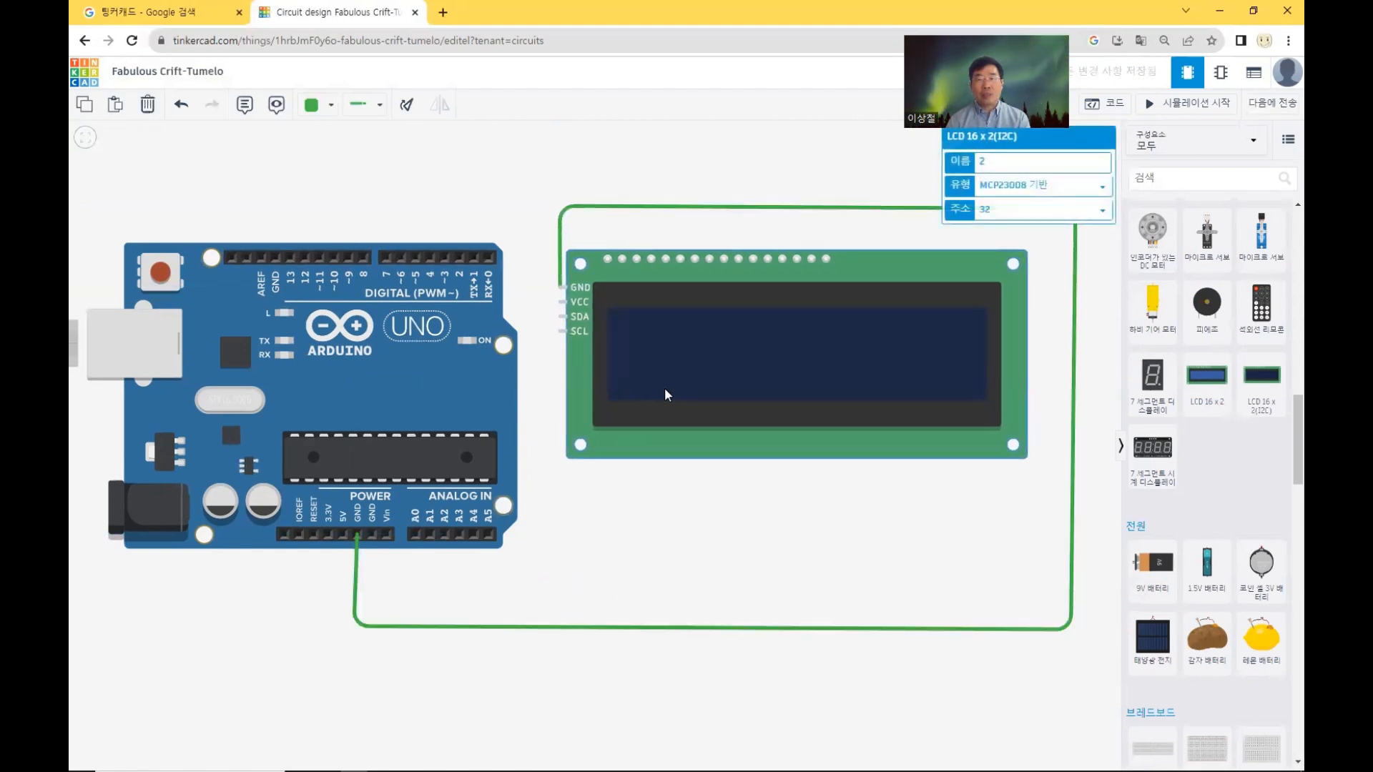
{"action": "left_click", "coordinate": [641, 506]}
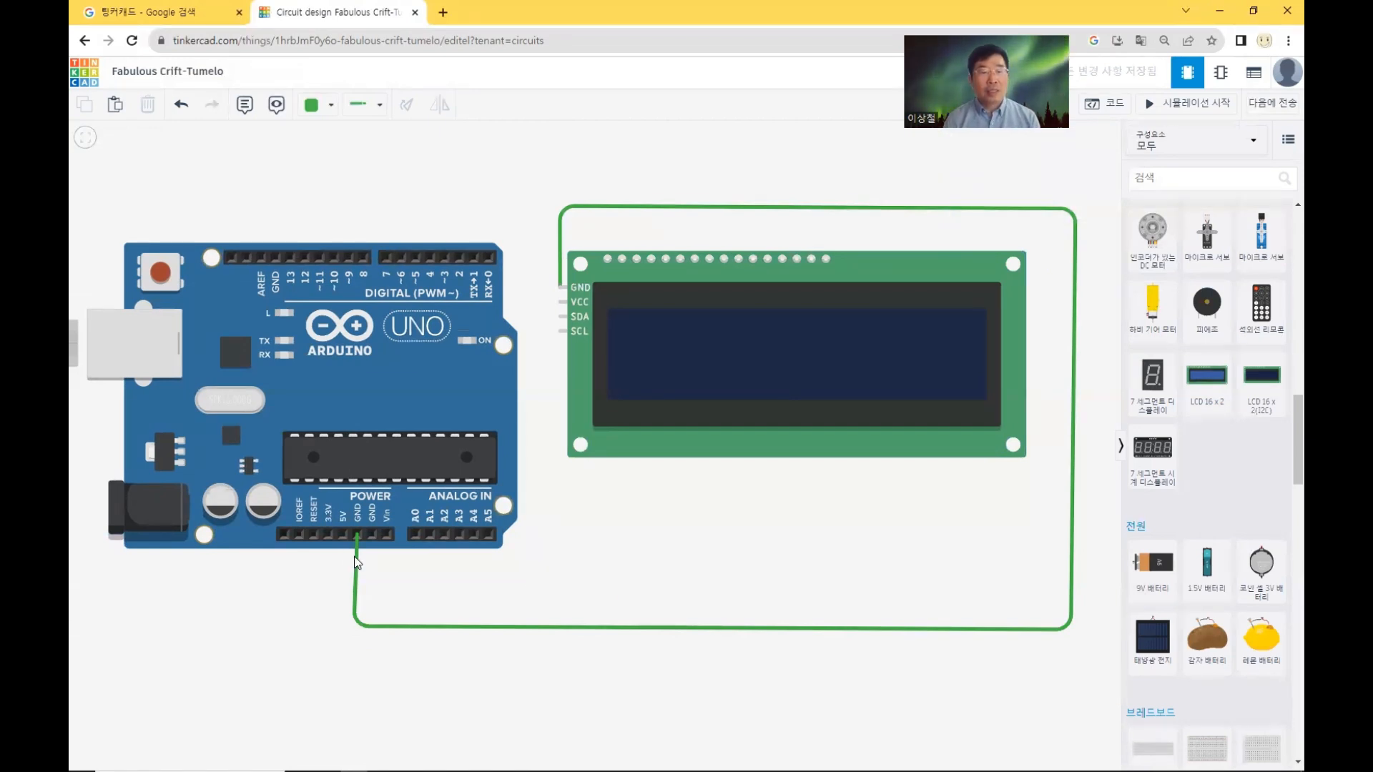
Step: Wire the Arduino's 5V pin to the LCD's VCC pin, running just outside the GND wire all the way around the LCD
{"action": "left_click", "coordinate": [343, 535]}
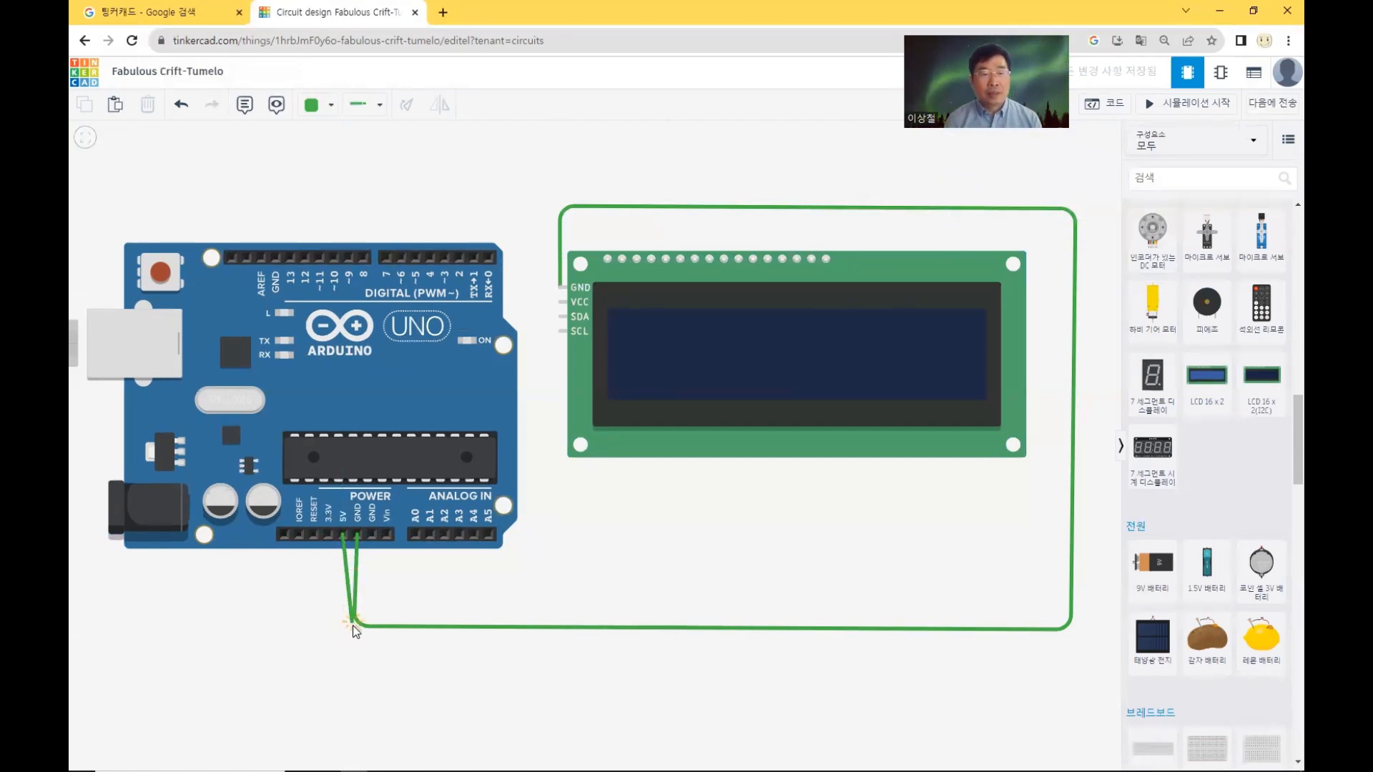
{"action": "left_click", "coordinate": [342, 638]}
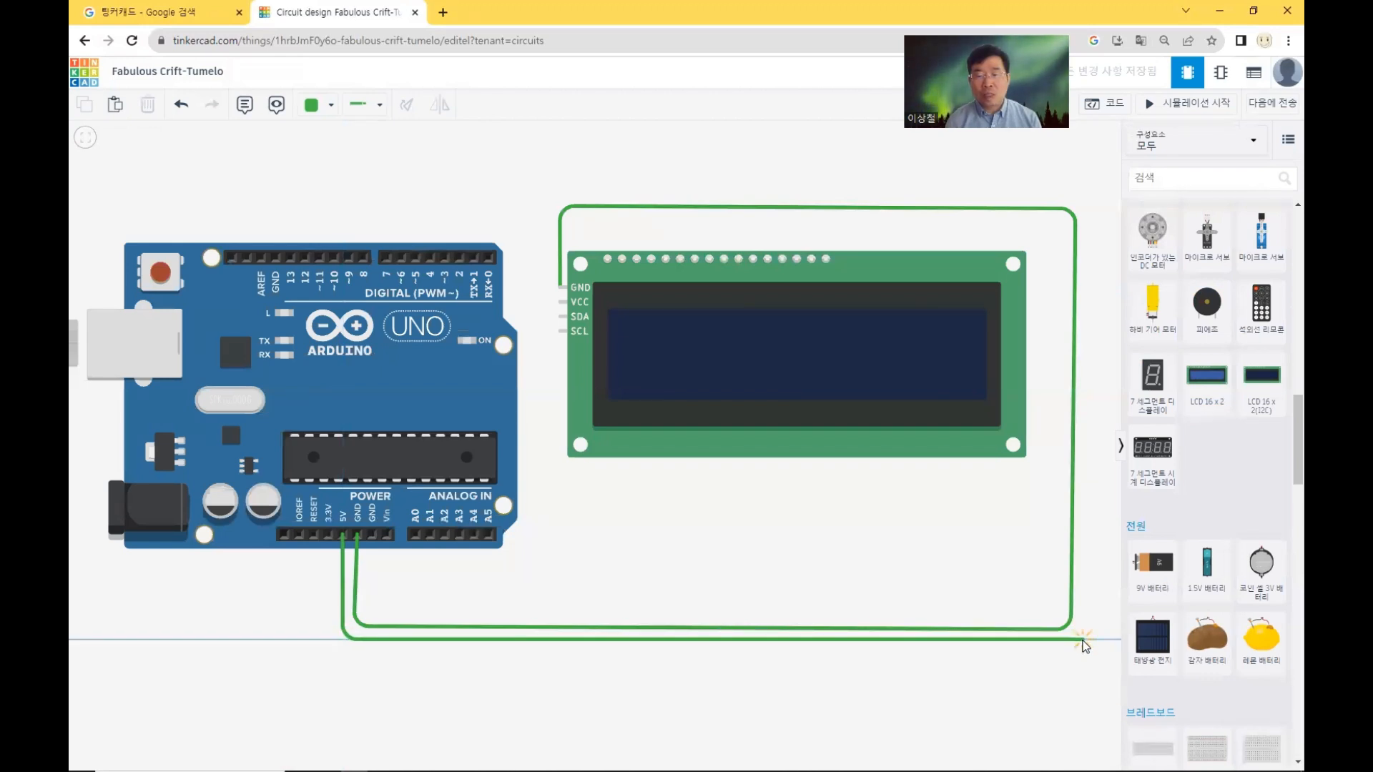
{"action": "left_click", "coordinate": [1082, 637]}
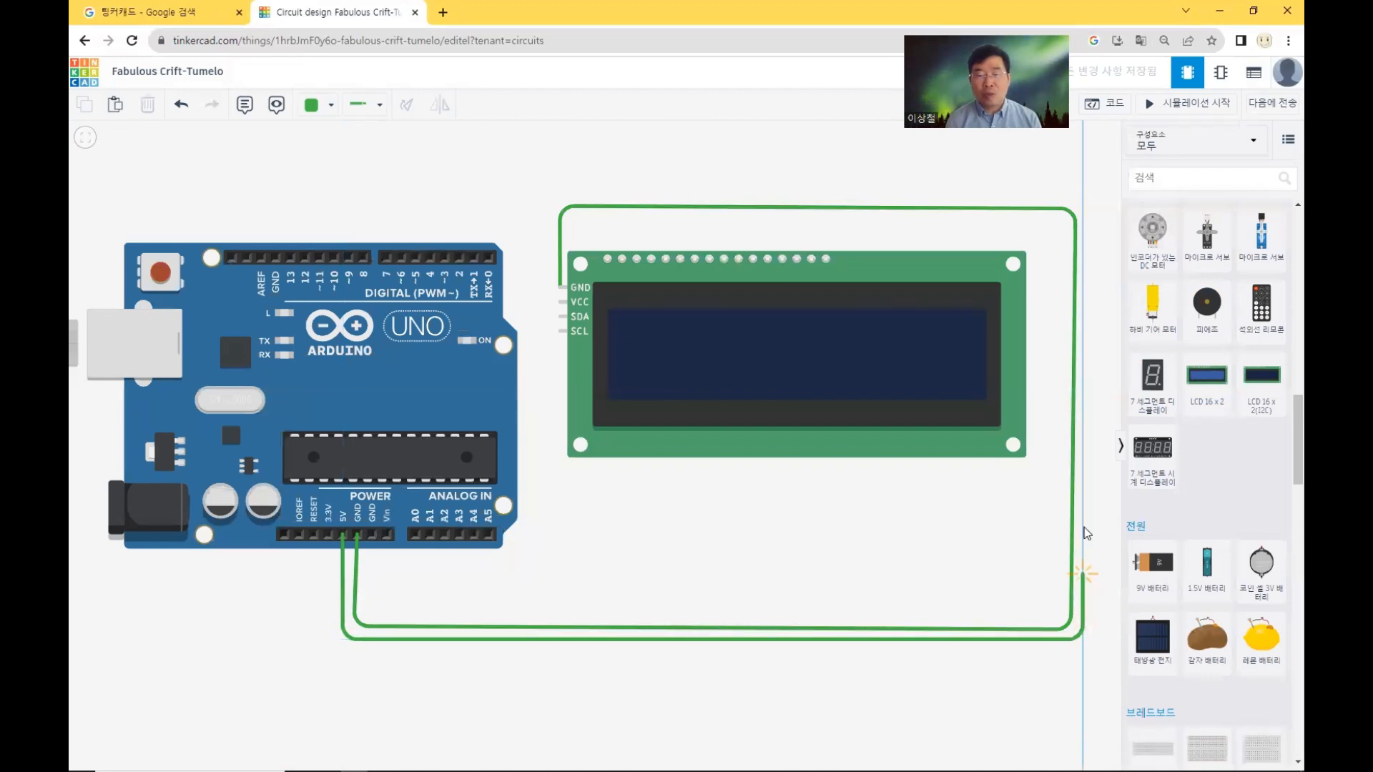
{"action": "left_click", "coordinate": [1083, 199]}
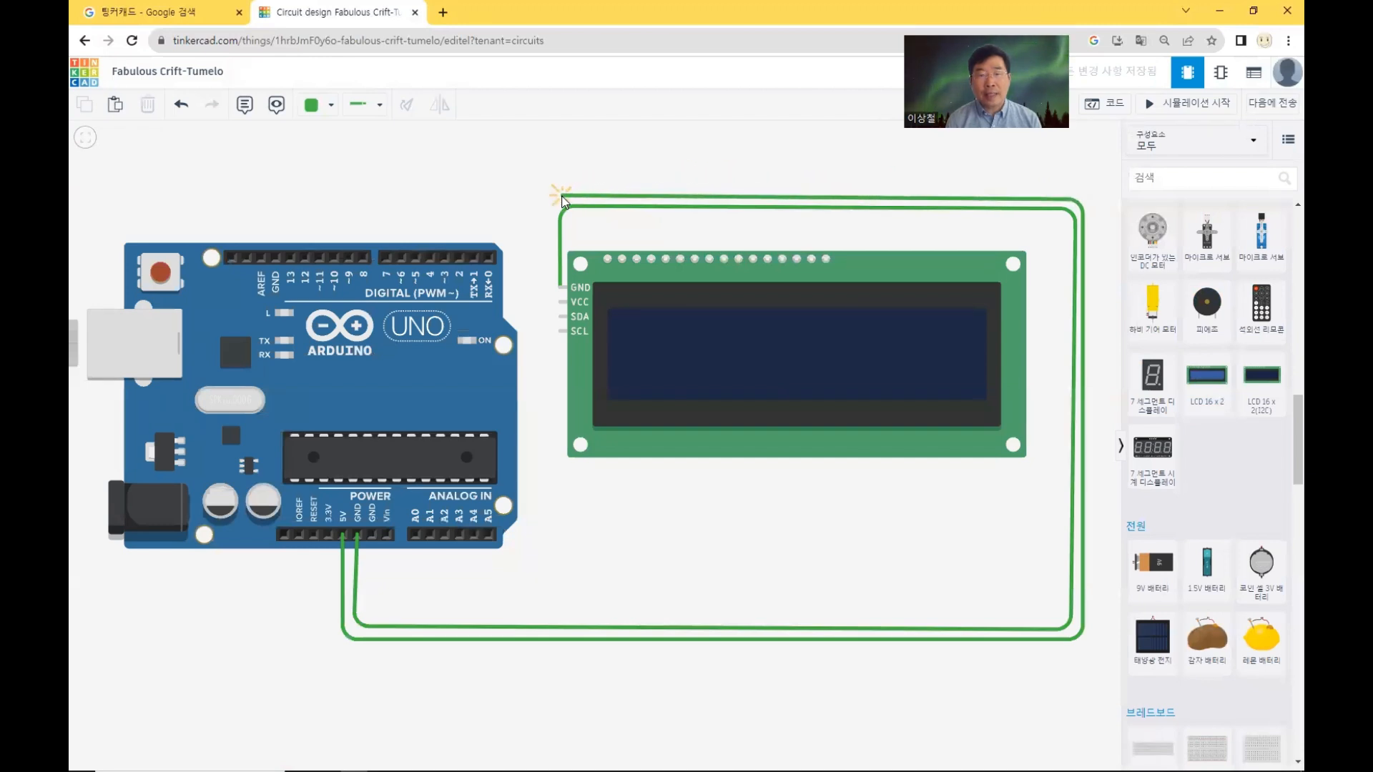
{"action": "left_click", "coordinate": [547, 198]}
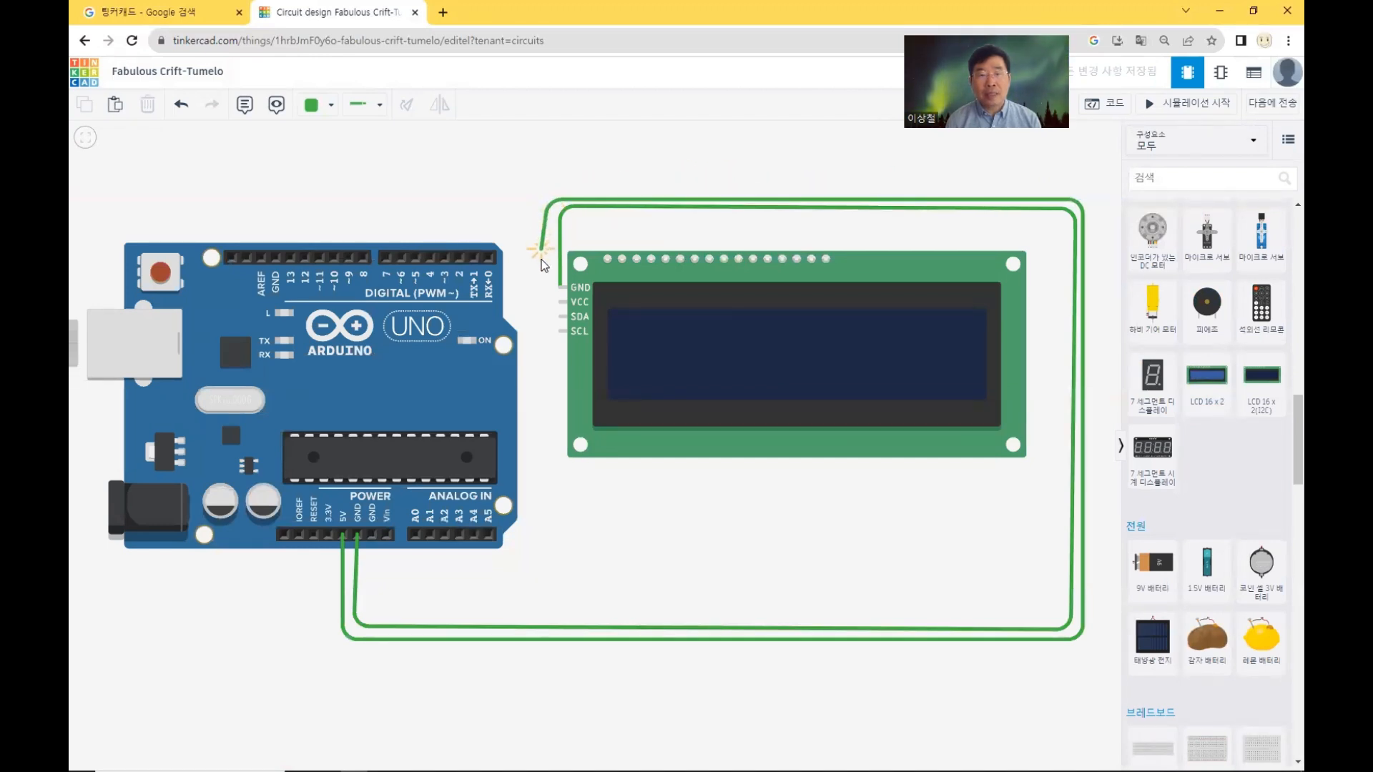
{"action": "left_click", "coordinate": [551, 297]}
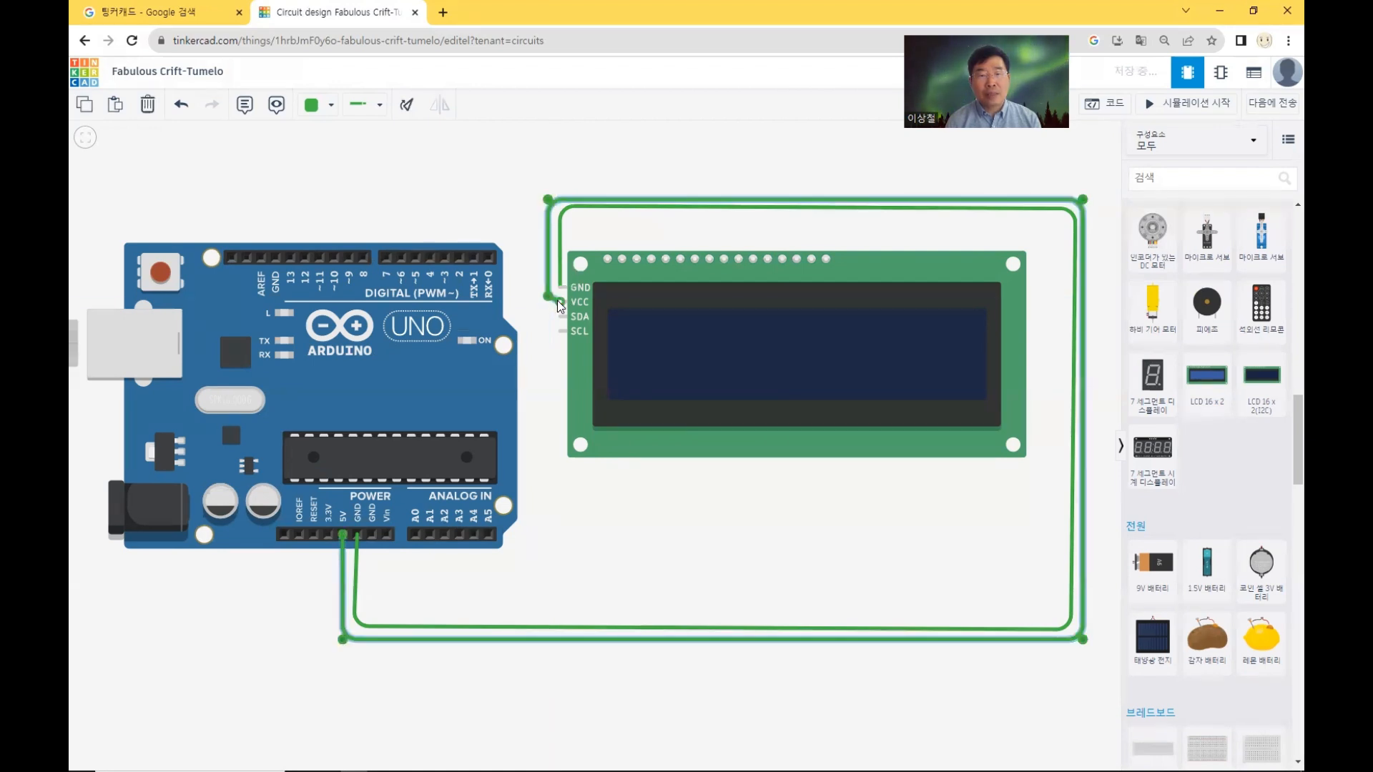
{"action": "left_click", "coordinate": [599, 555]}
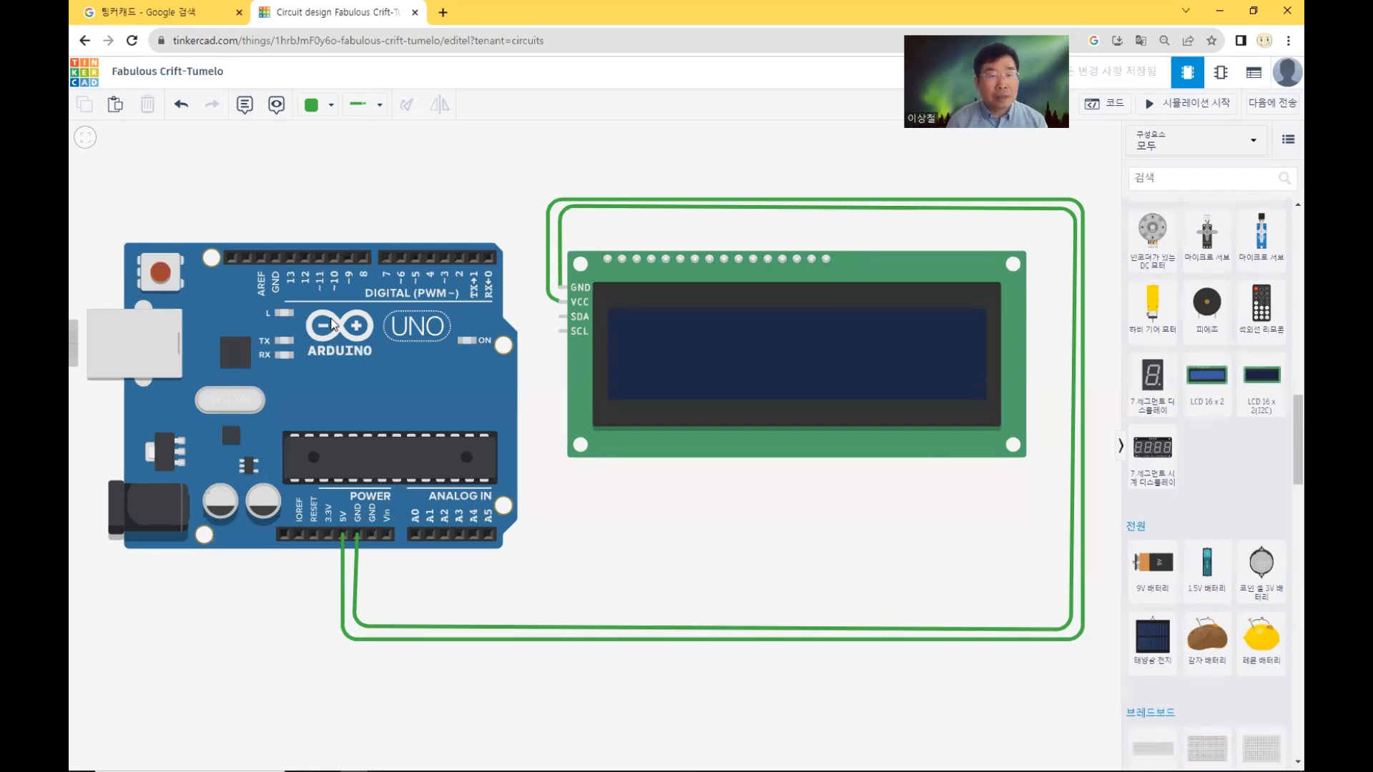
Step: Wire the LCD's SDA pin up between the boards and over the Arduino to its SDA pin, and raise the last bend slightly
{"action": "left_click", "coordinate": [449, 359]}
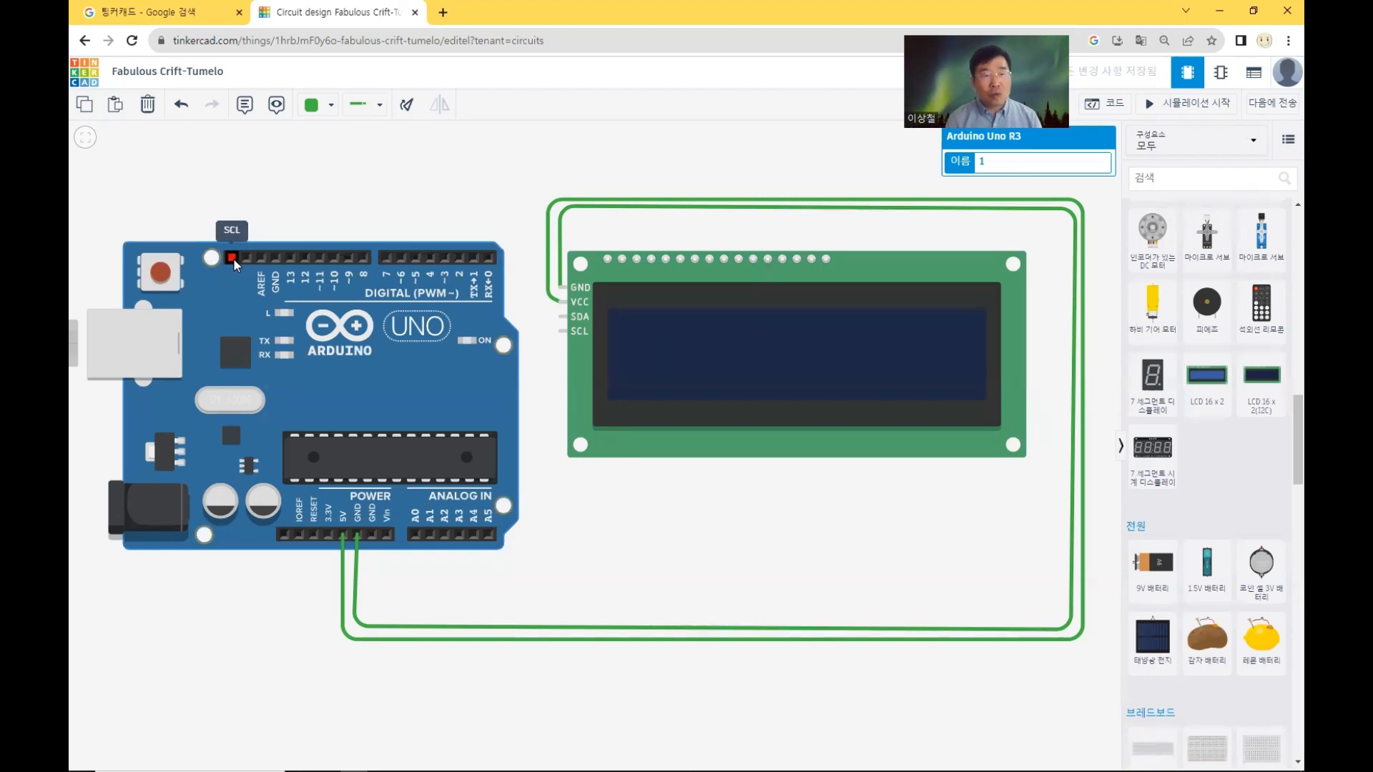
{"action": "left_click", "coordinate": [560, 317]}
{"action": "left_click", "coordinate": [531, 315]}
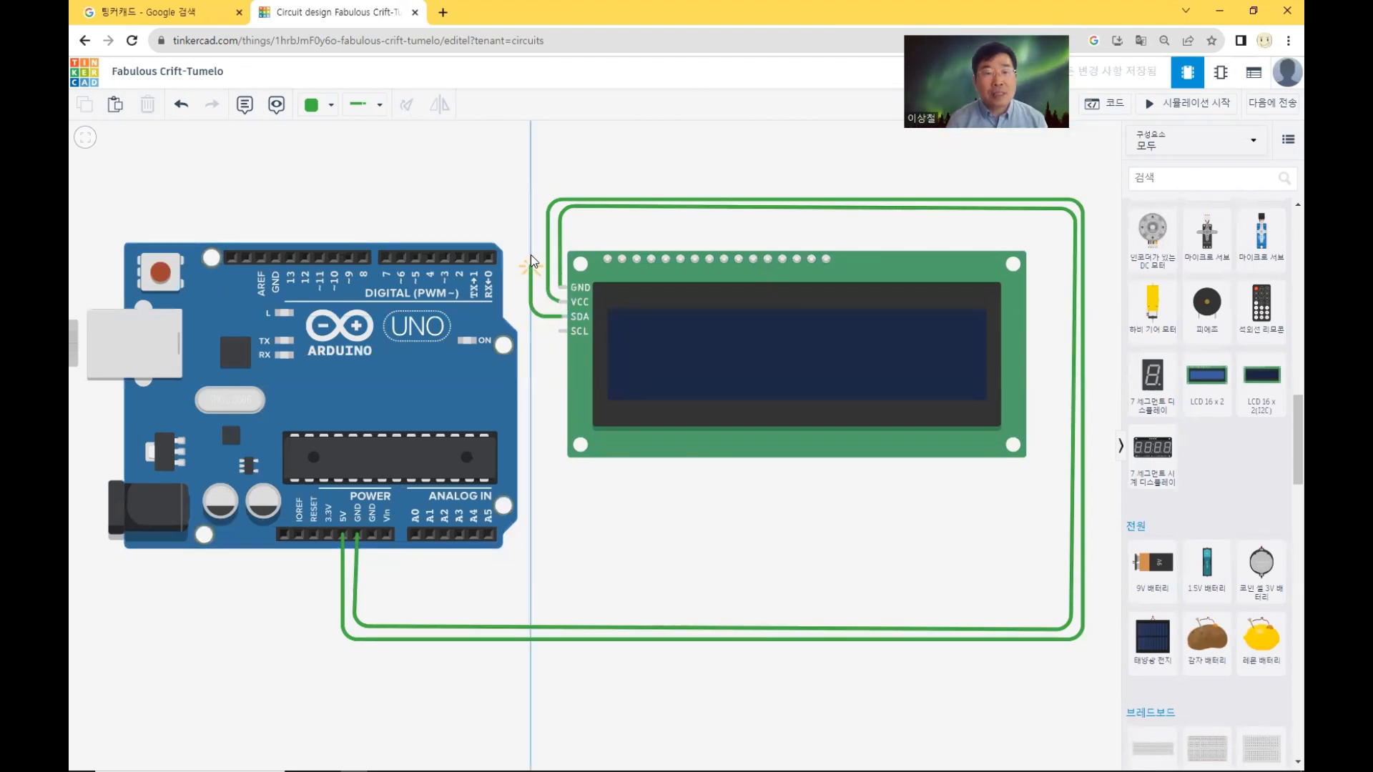
{"action": "left_click", "coordinate": [526, 226]}
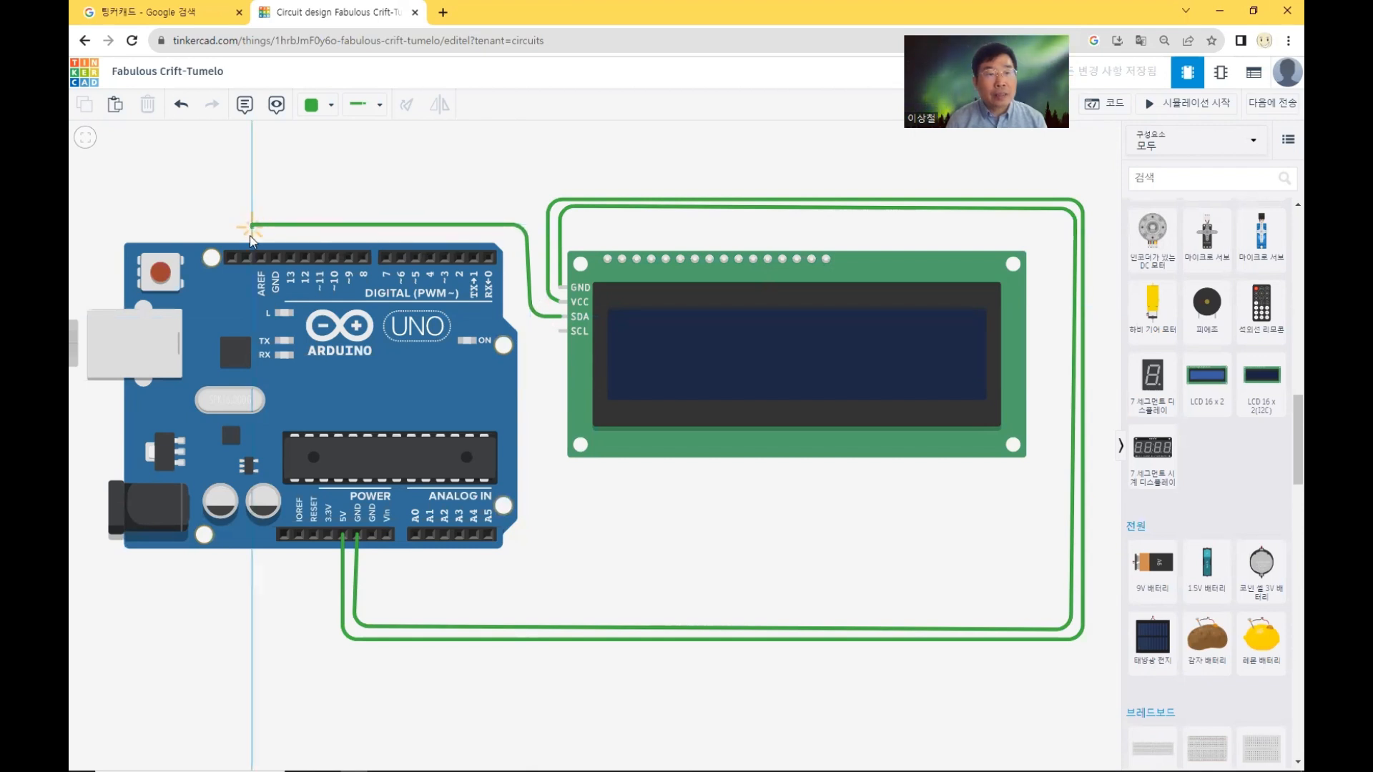
{"action": "left_click", "coordinate": [246, 256]}
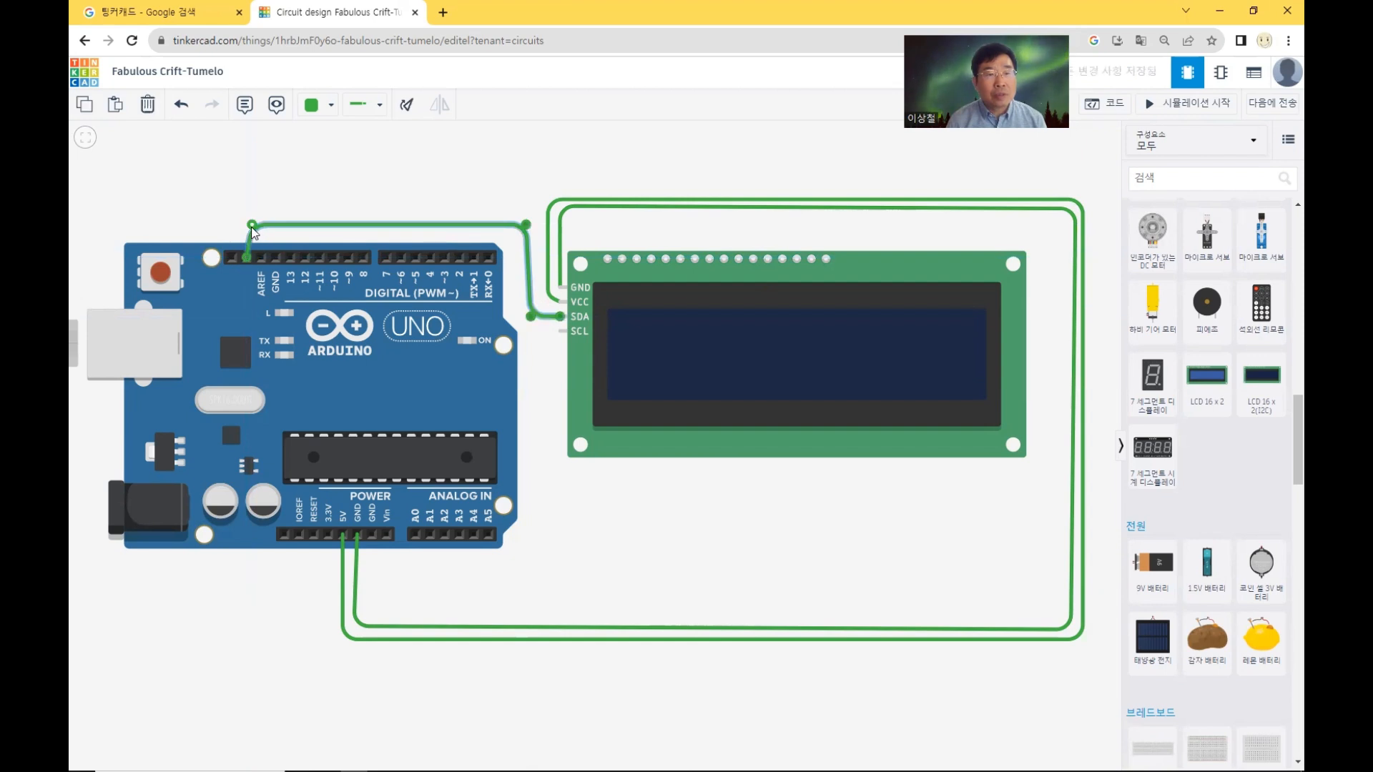
{"action": "left_click_drag", "start_coordinate": [250, 226], "coordinate": [256, 222]}
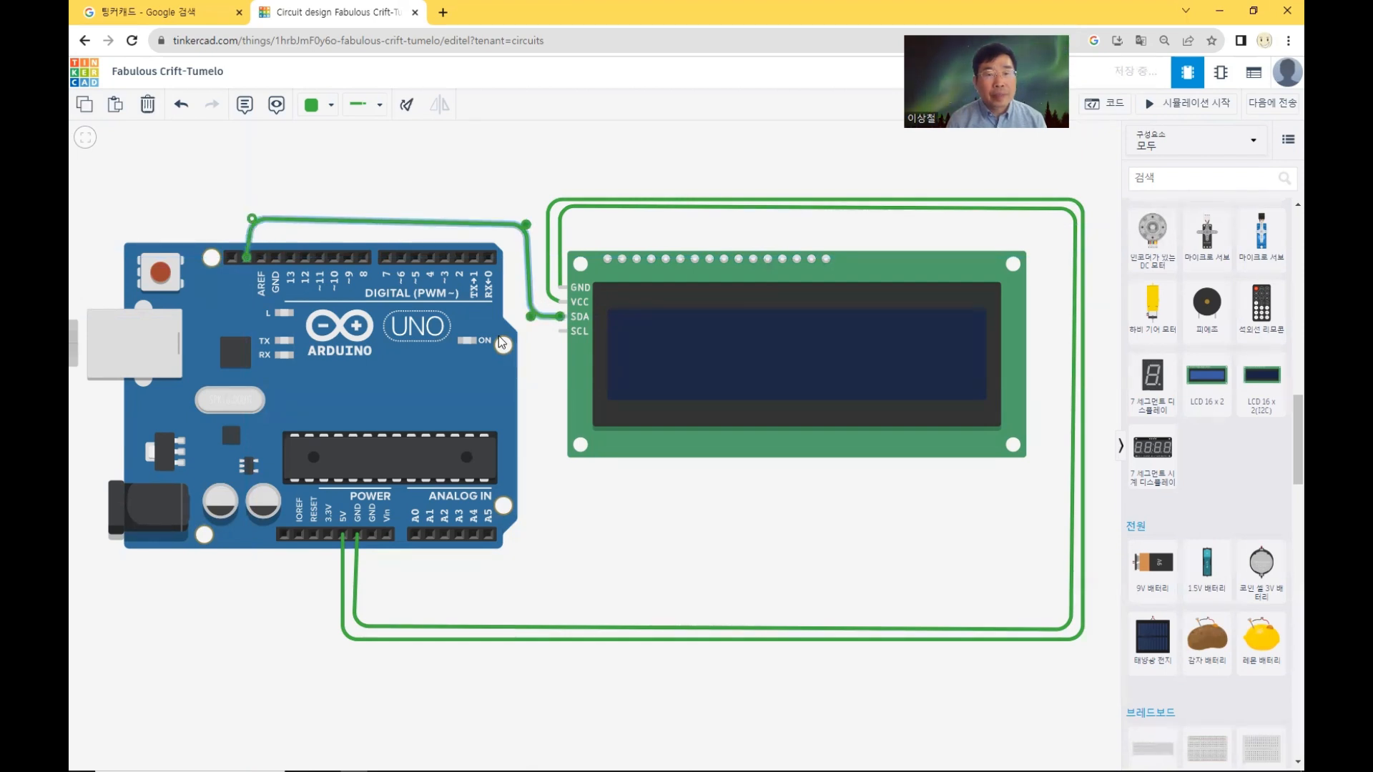
Step: Wire the LCD's SCL pin to the Arduino's SCL pin, running alongside and above the SDA wire
{"action": "left_click", "coordinate": [561, 331]}
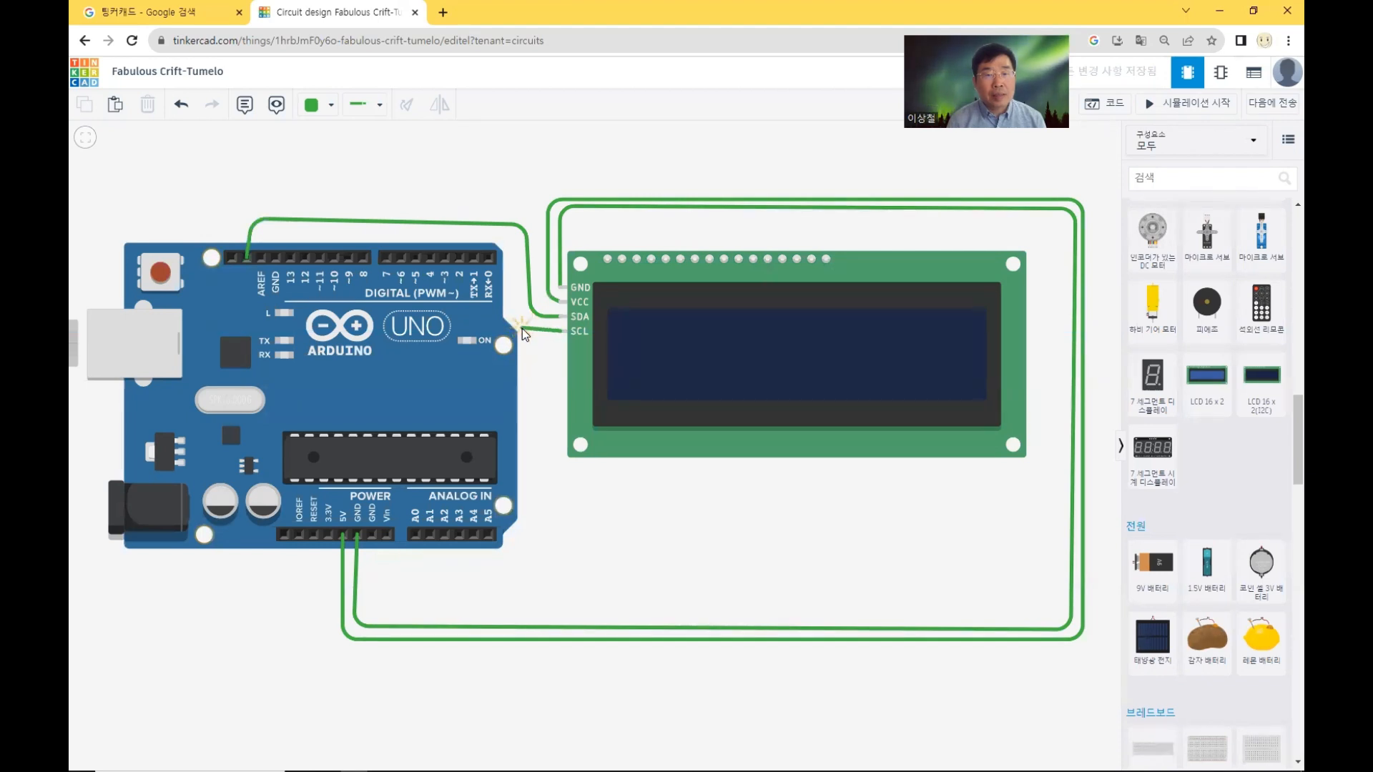
{"action": "left_click", "coordinate": [522, 328]}
{"action": "left_click", "coordinate": [516, 206]}
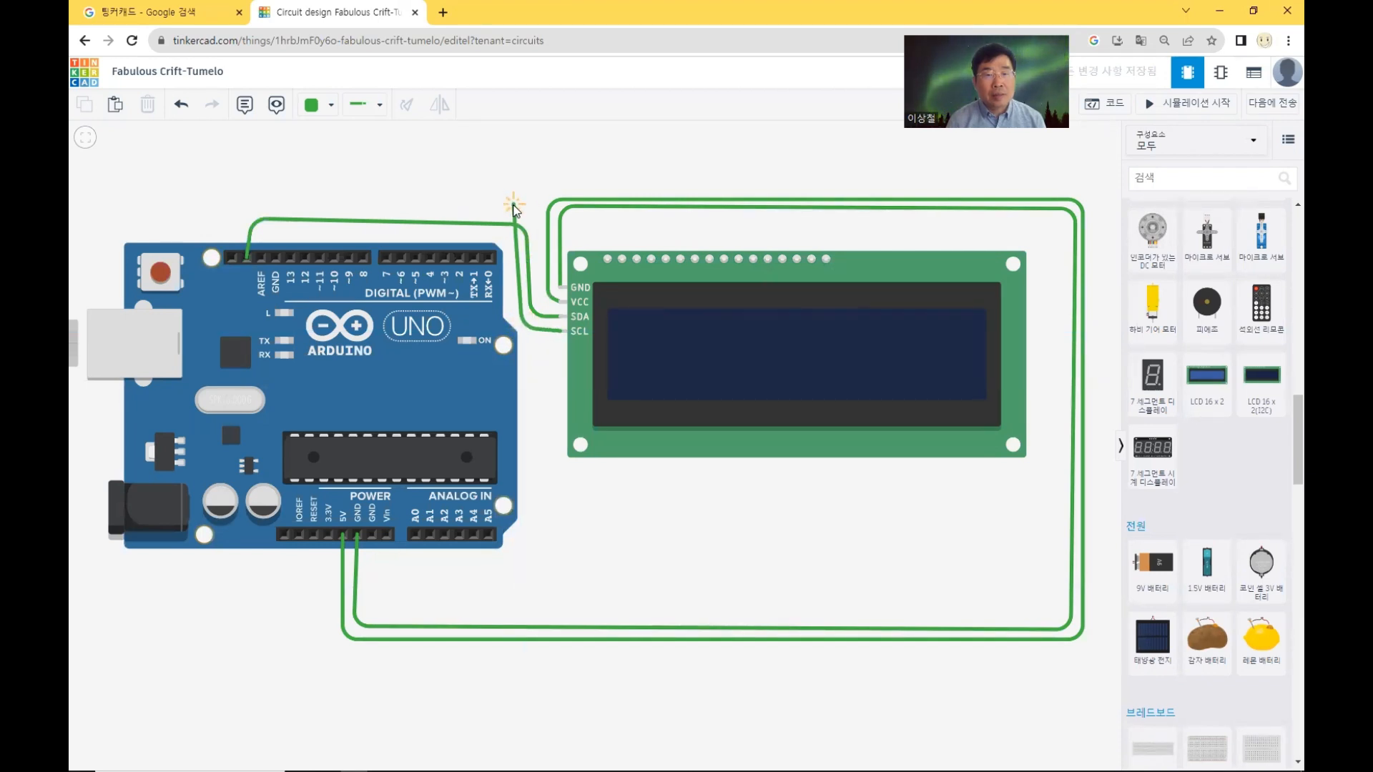
{"action": "left_click", "coordinate": [236, 206]}
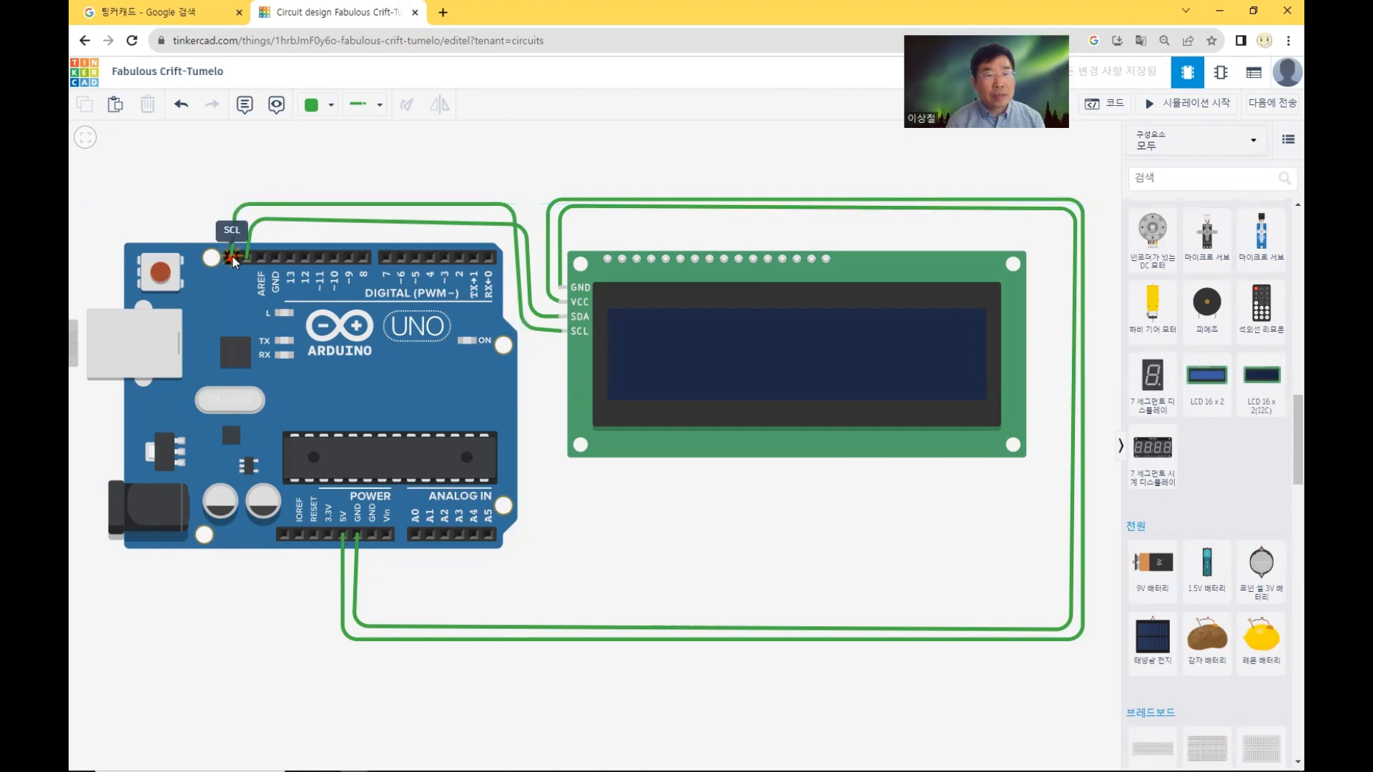
{"action": "left_click", "coordinate": [232, 255]}
{"action": "left_click", "coordinate": [444, 151]}
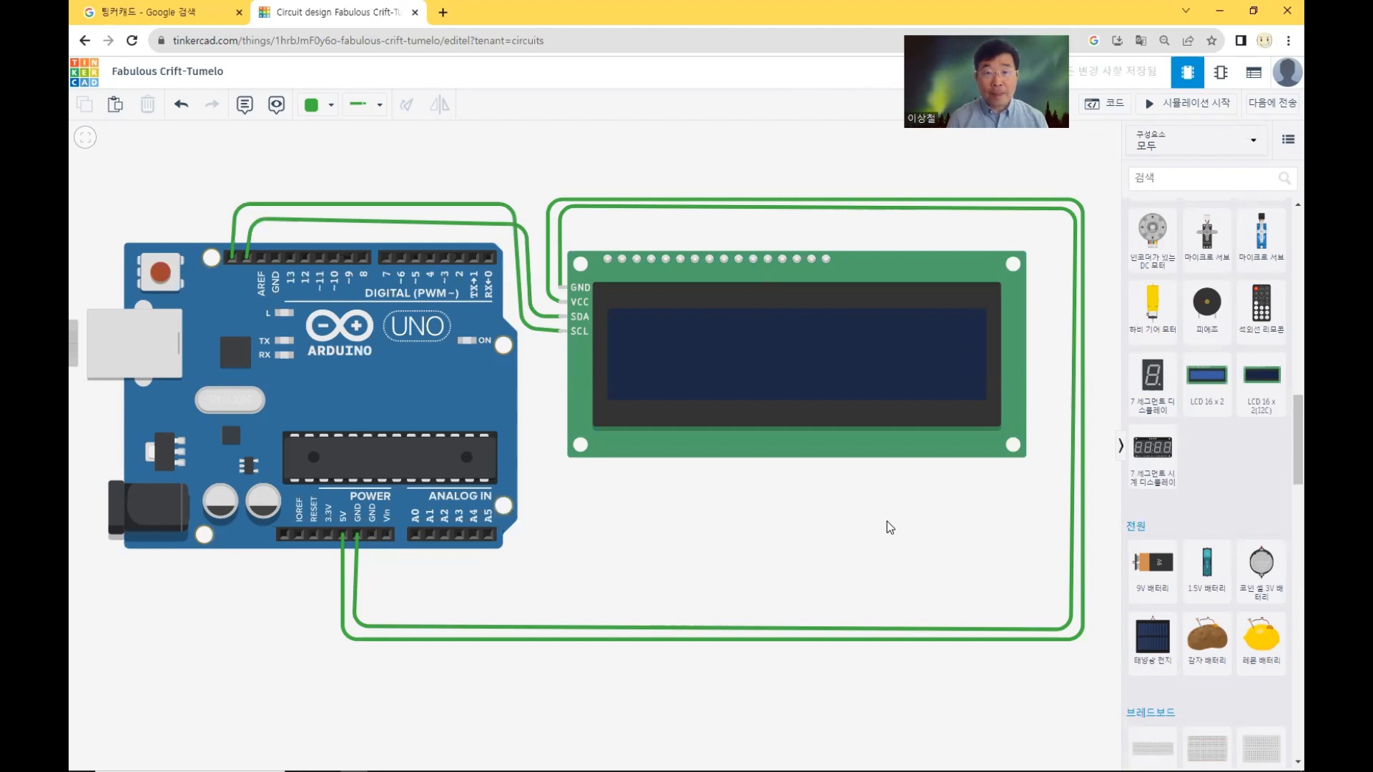
Step: Change the colour of the wire between 5V and VCC to red
{"action": "left_click", "coordinate": [345, 582]}
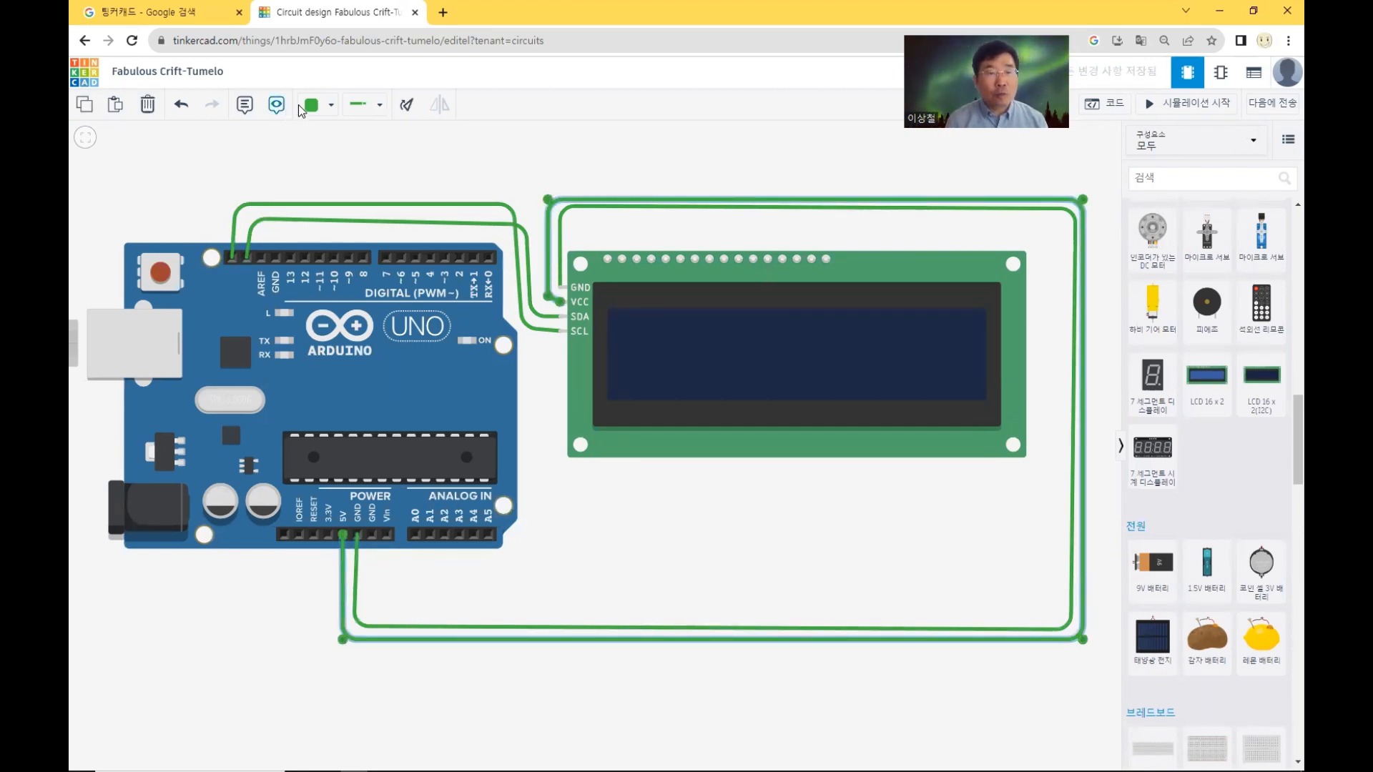
{"action": "left_click", "coordinate": [320, 104]}
{"action": "left_click", "coordinate": [367, 166]}
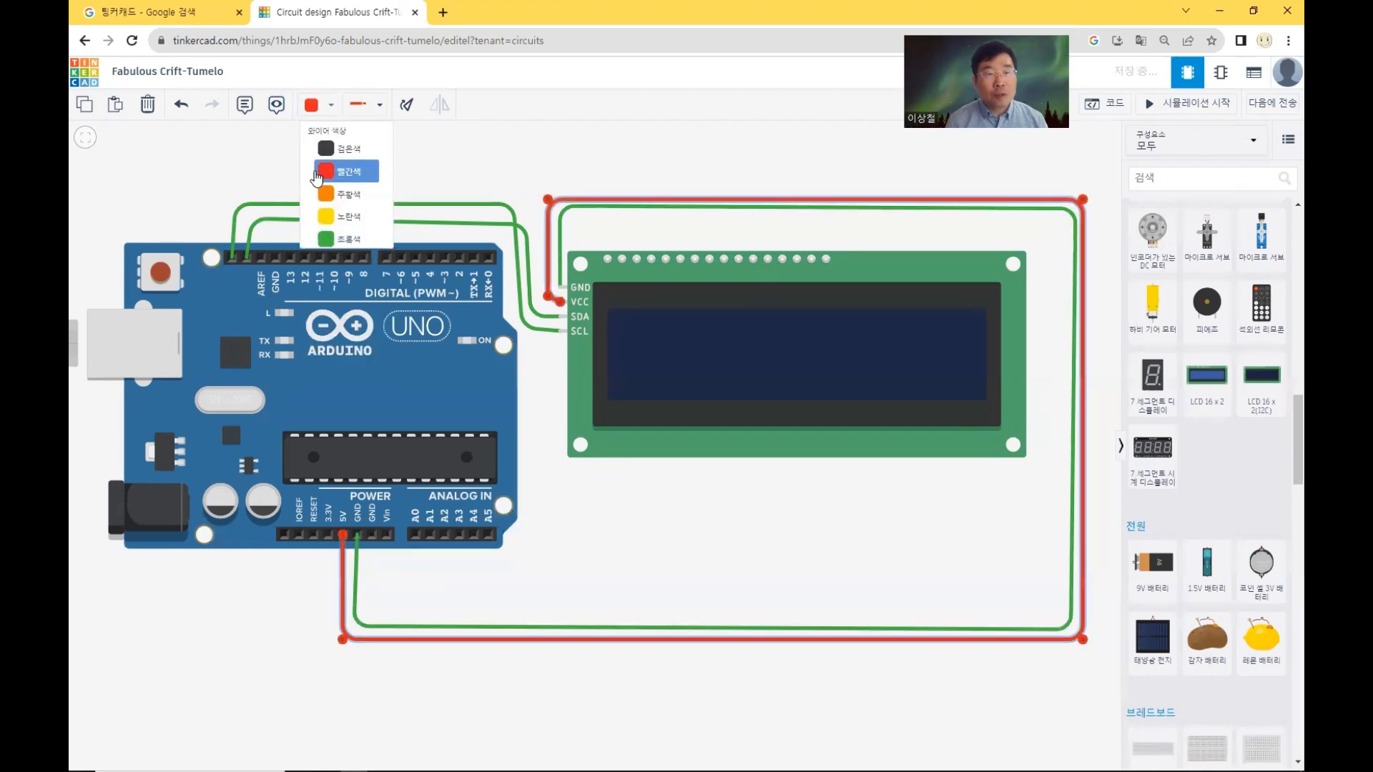
{"action": "left_click", "coordinate": [367, 165]}
Step: Change the colour of the GND wire between the Arduino and the LCD to black
{"action": "left_click", "coordinate": [354, 564]}
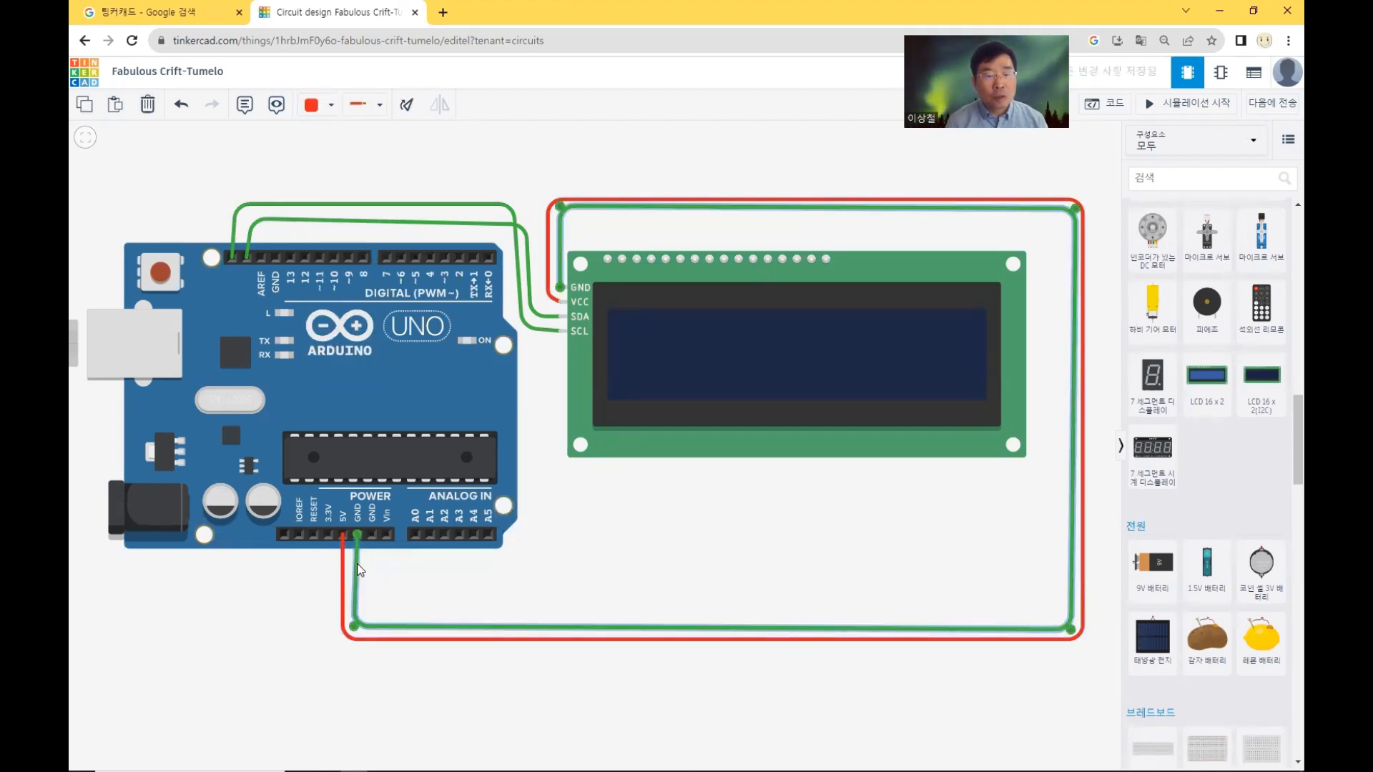
{"action": "left_click", "coordinate": [331, 105]}
{"action": "left_click", "coordinate": [326, 152]}
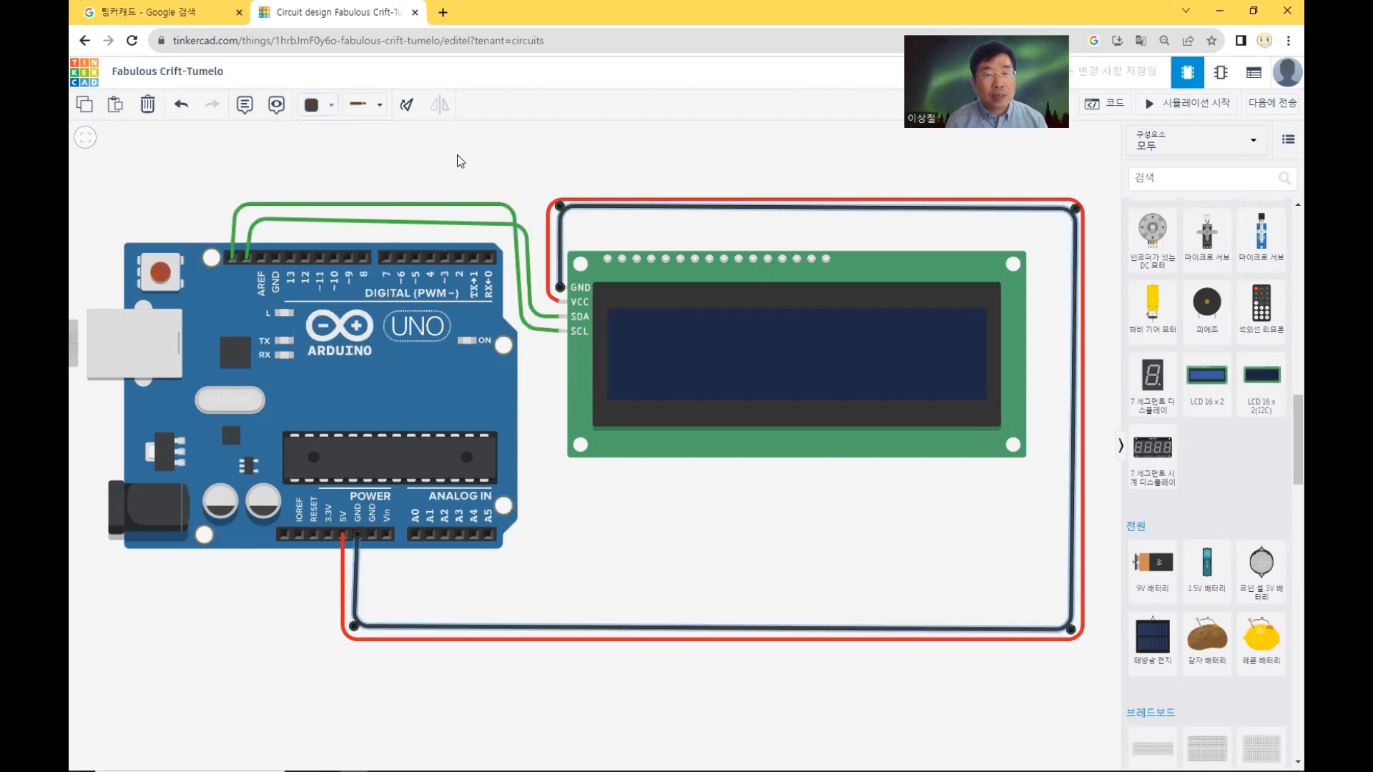
{"action": "left_click", "coordinate": [457, 154]}
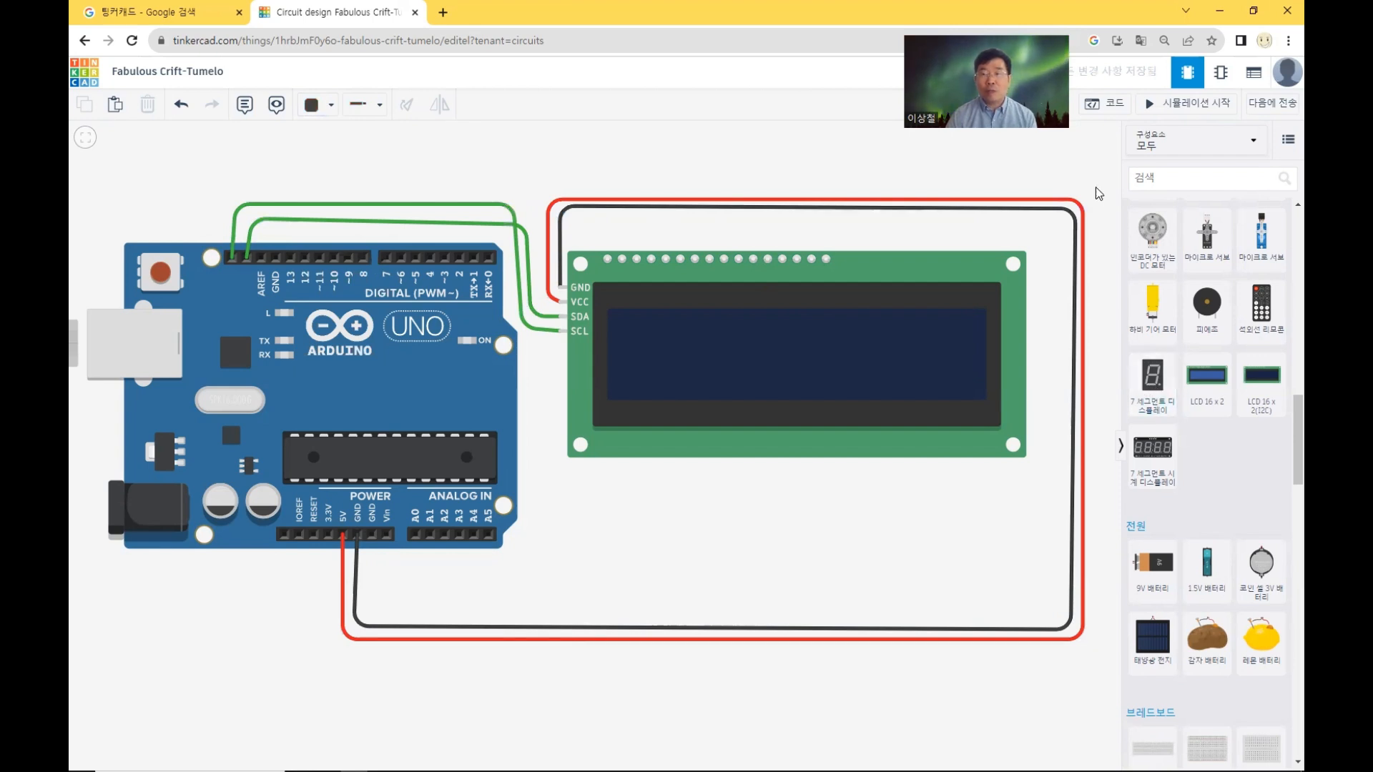
Step: Open the Arduino's code editor and switch it from blocks to text mode, accepting the loss of the current blocks
{"action": "left_click", "coordinate": [1112, 108]}
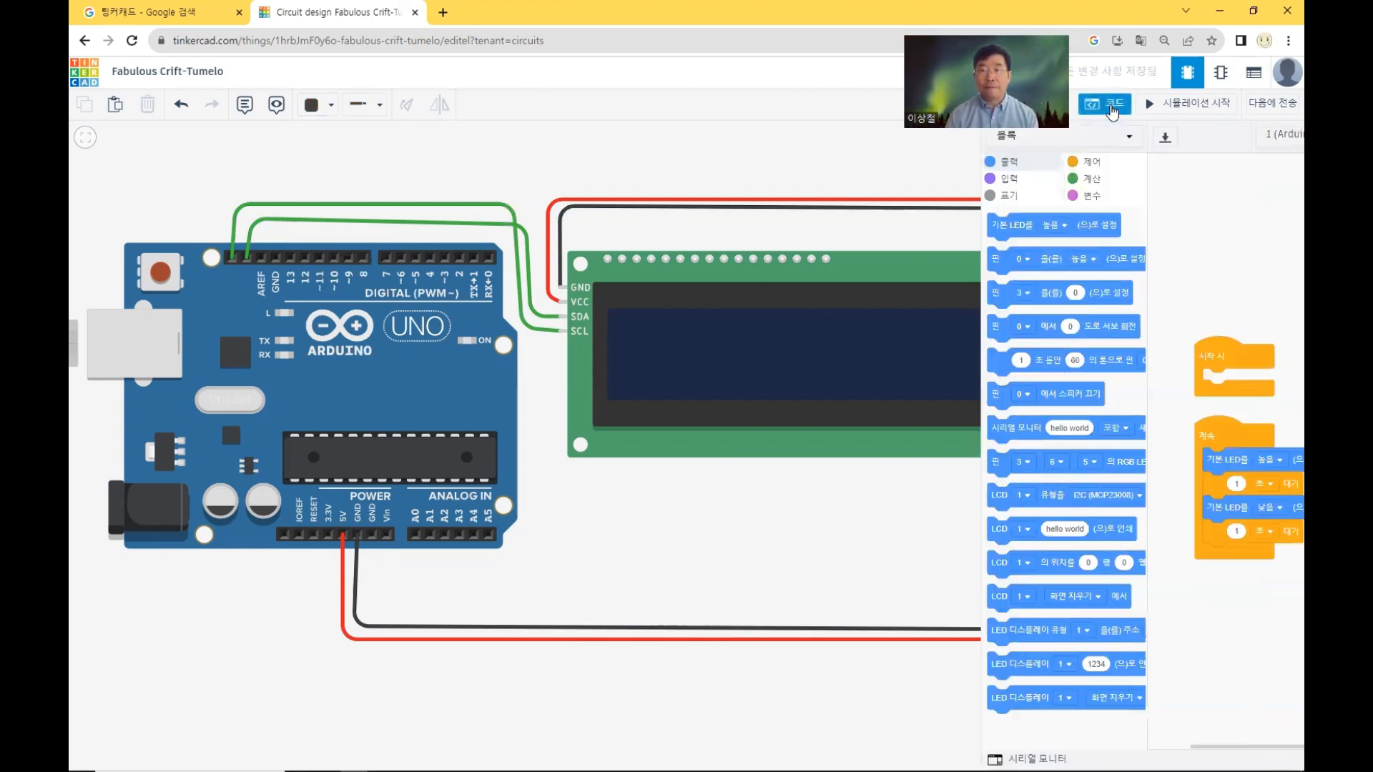
{"action": "left_click", "coordinate": [1043, 143]}
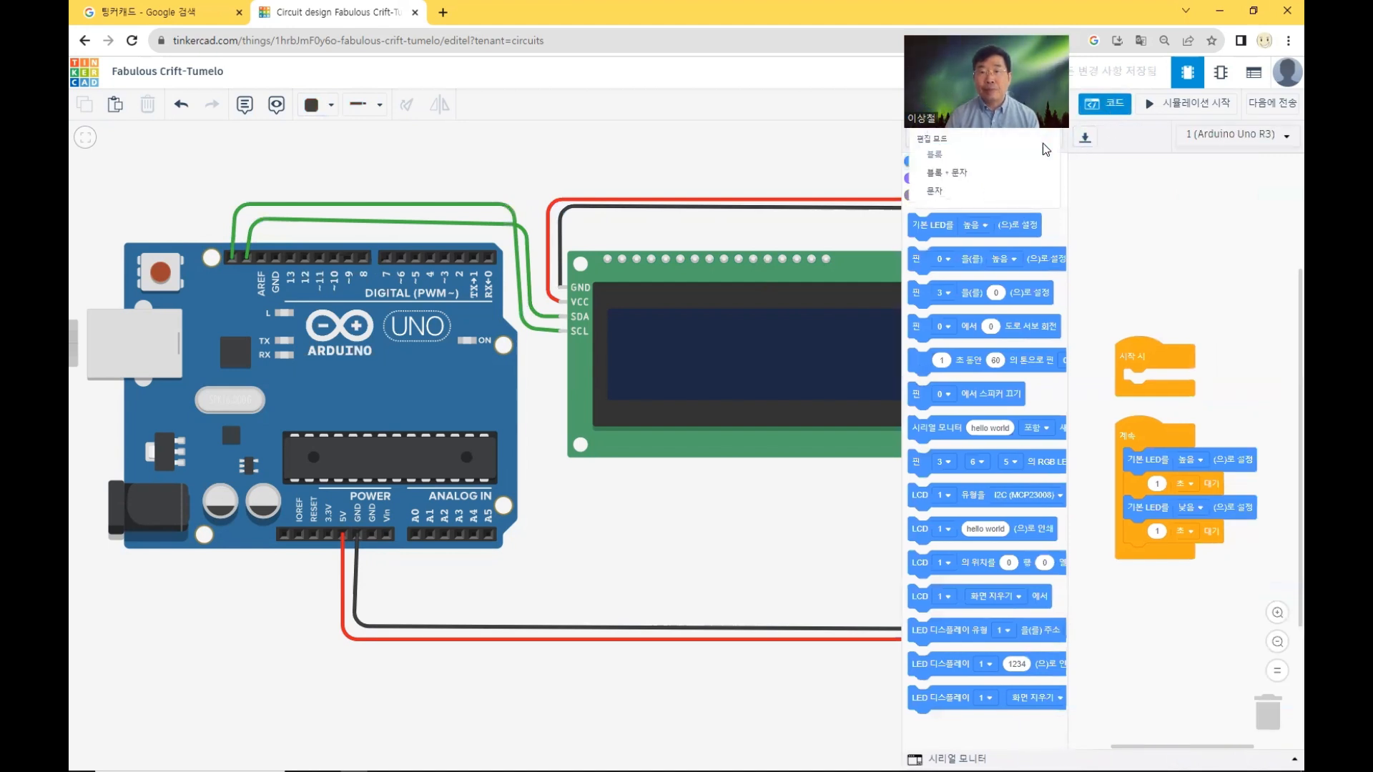
{"action": "left_click", "coordinate": [965, 191]}
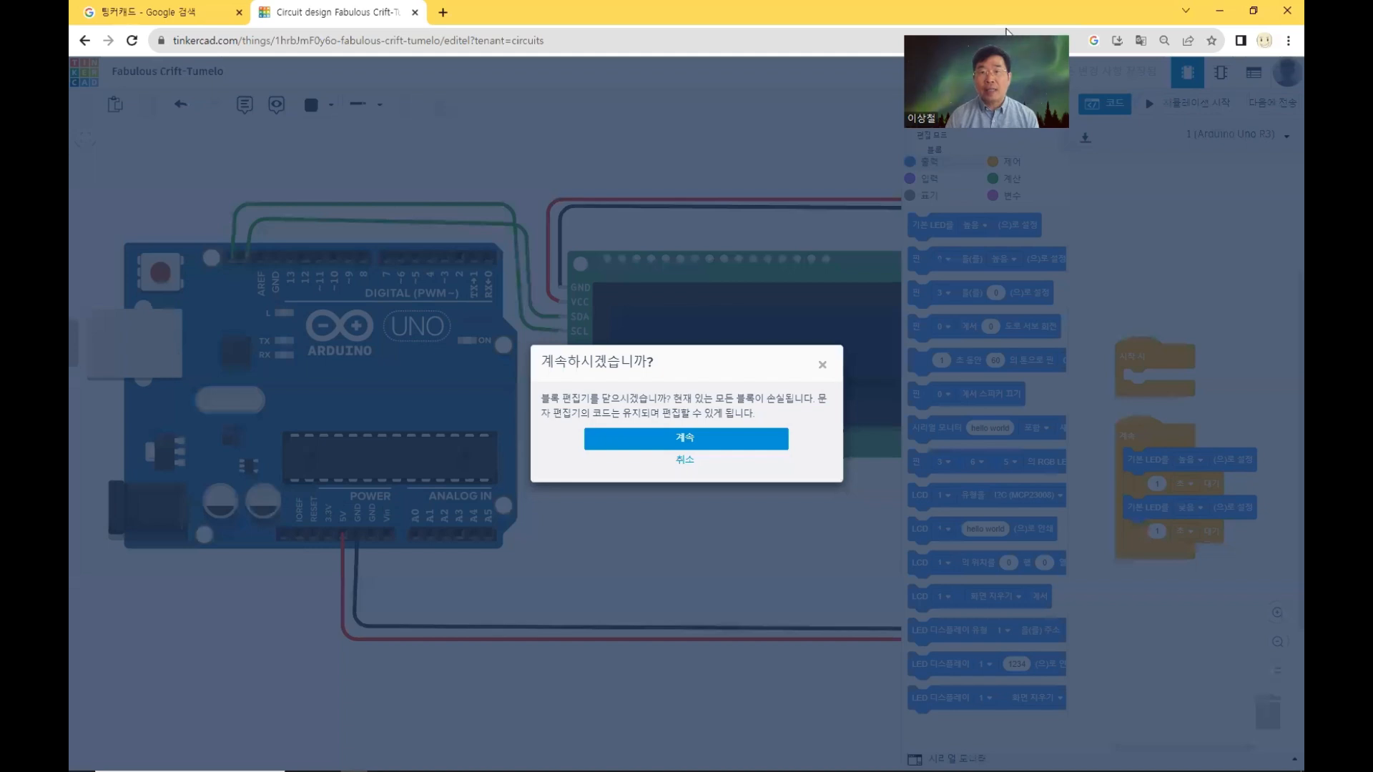
{"action": "left_click", "coordinate": [726, 442]}
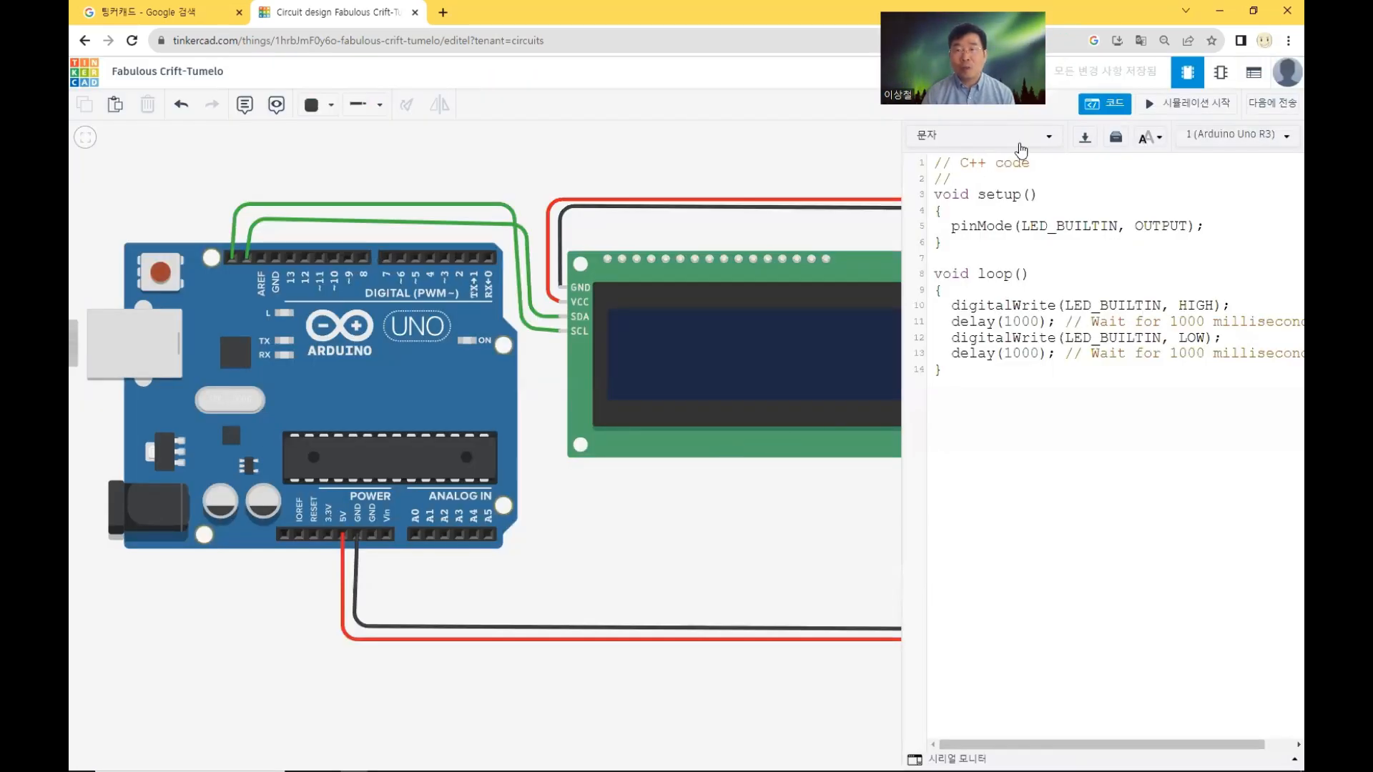
{"action": "left_click", "coordinate": [1045, 135]}
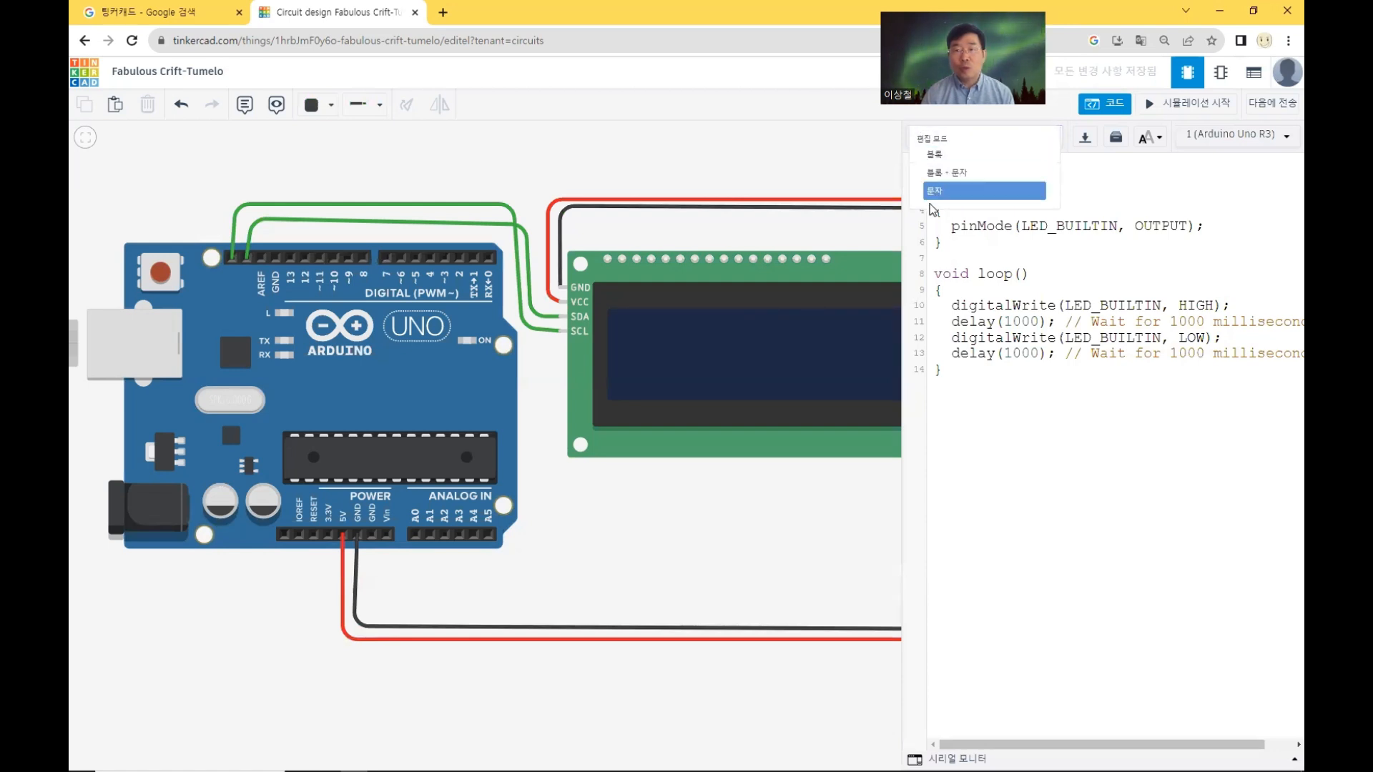
Step: Keep the code editor in text mode and set the code's font size to large (크게)
{"action": "left_click", "coordinate": [993, 192]}
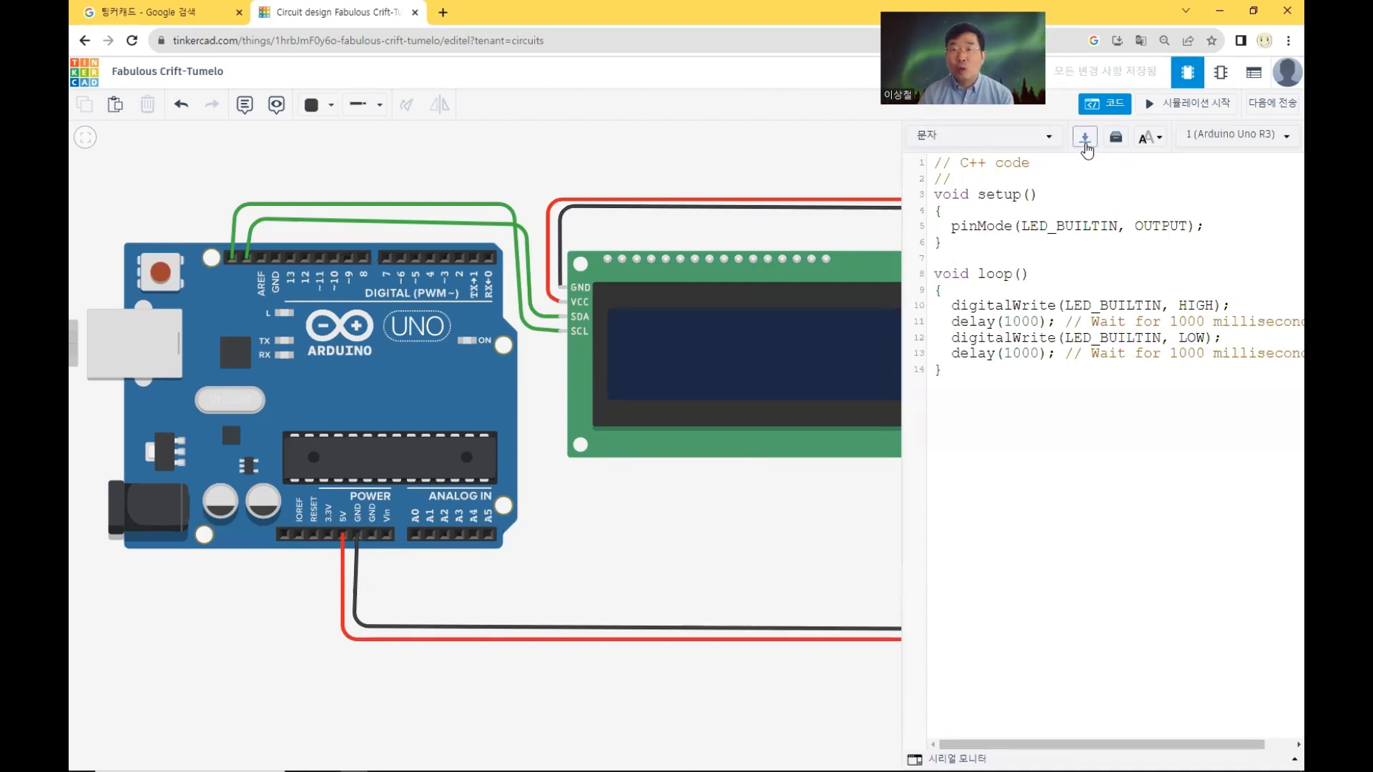
{"action": "left_click", "coordinate": [1143, 139]}
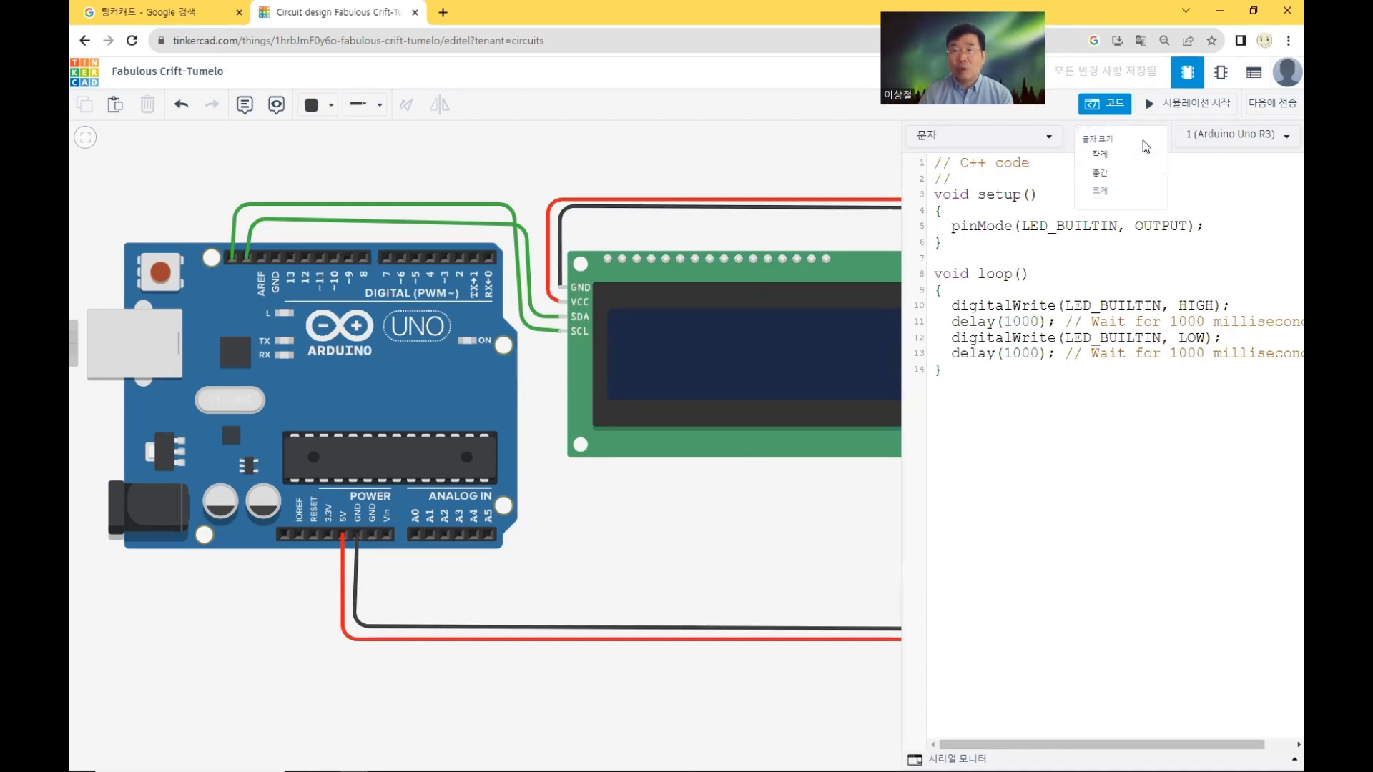
{"action": "left_click", "coordinate": [1104, 193]}
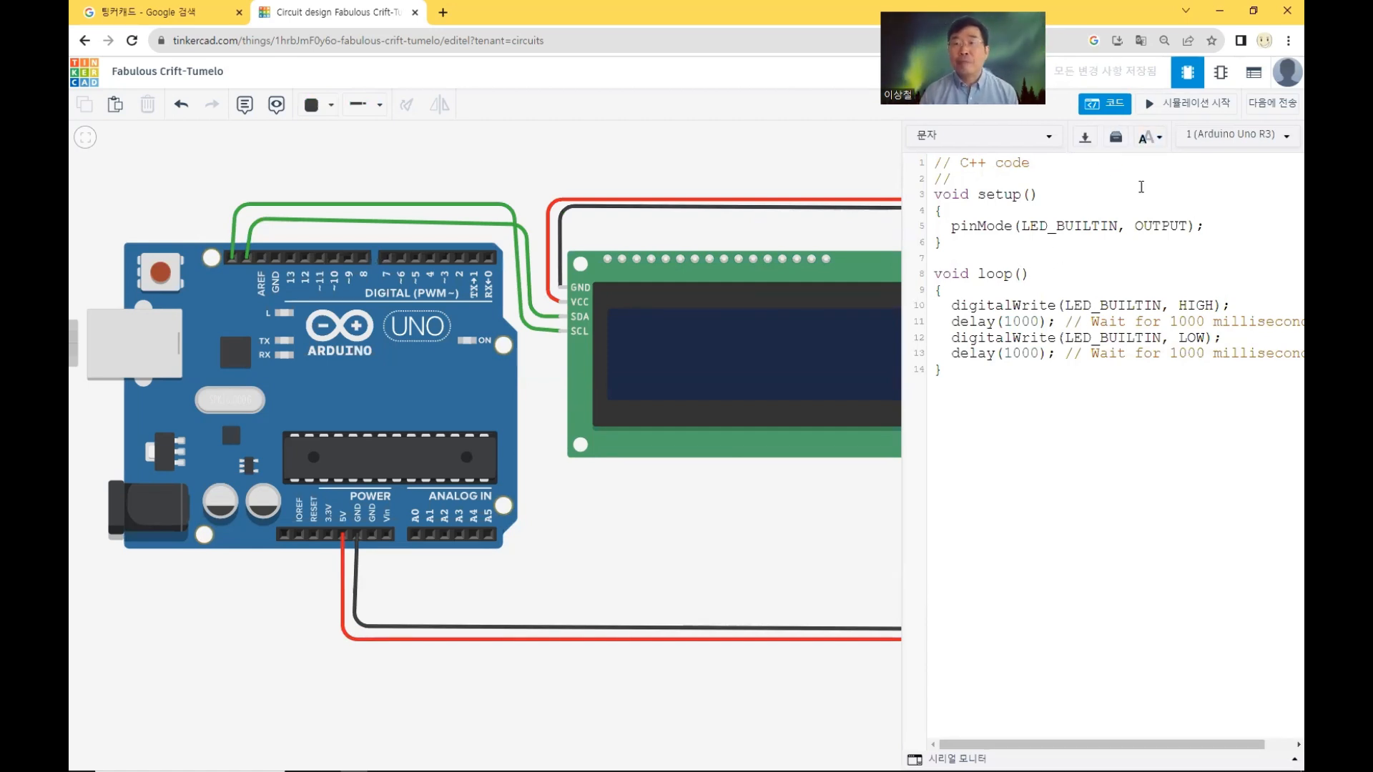
Step: Open the list of Arduino libraries and examine the LiquidCrystal I2C entry, including the chip named in its description
{"action": "left_click", "coordinate": [1116, 139]}
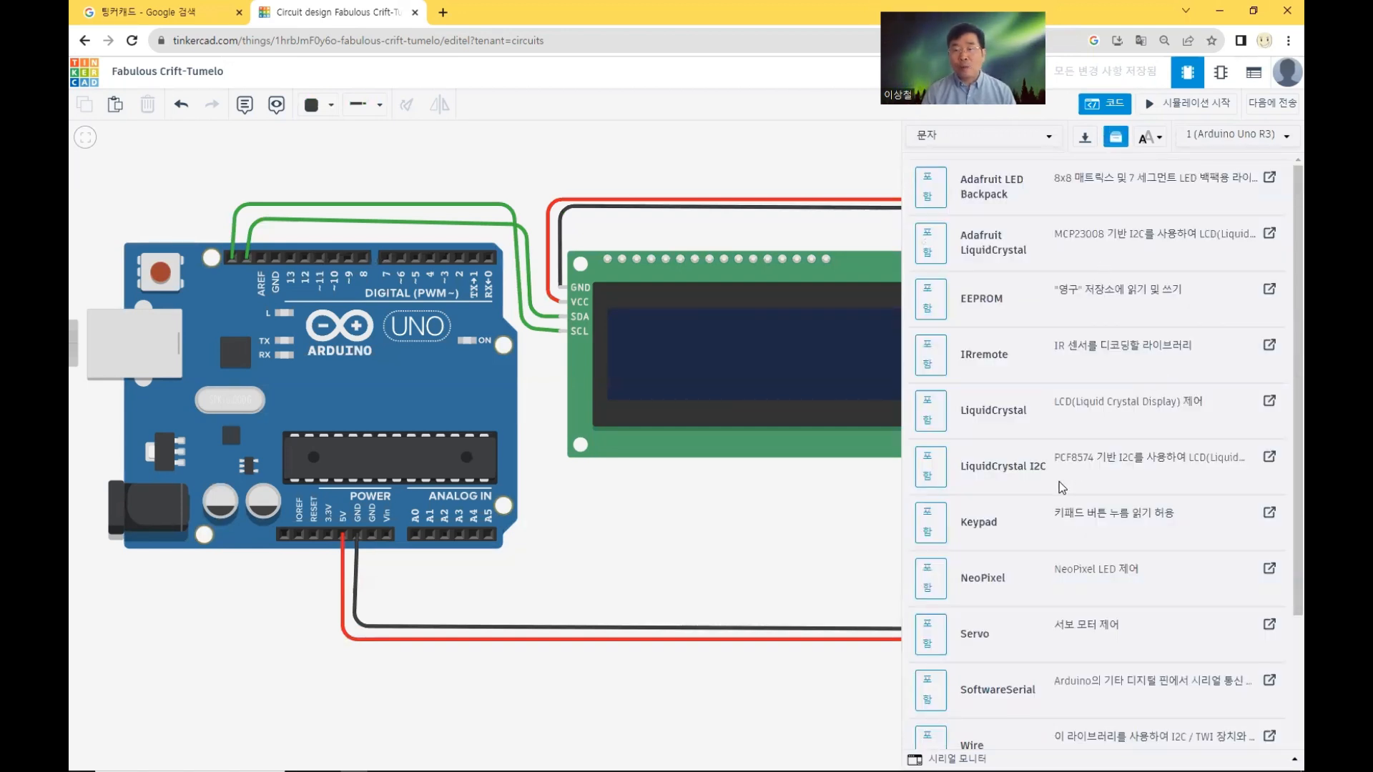
{"action": "left_click_drag", "start_coordinate": [958, 469], "coordinate": [1034, 465]}
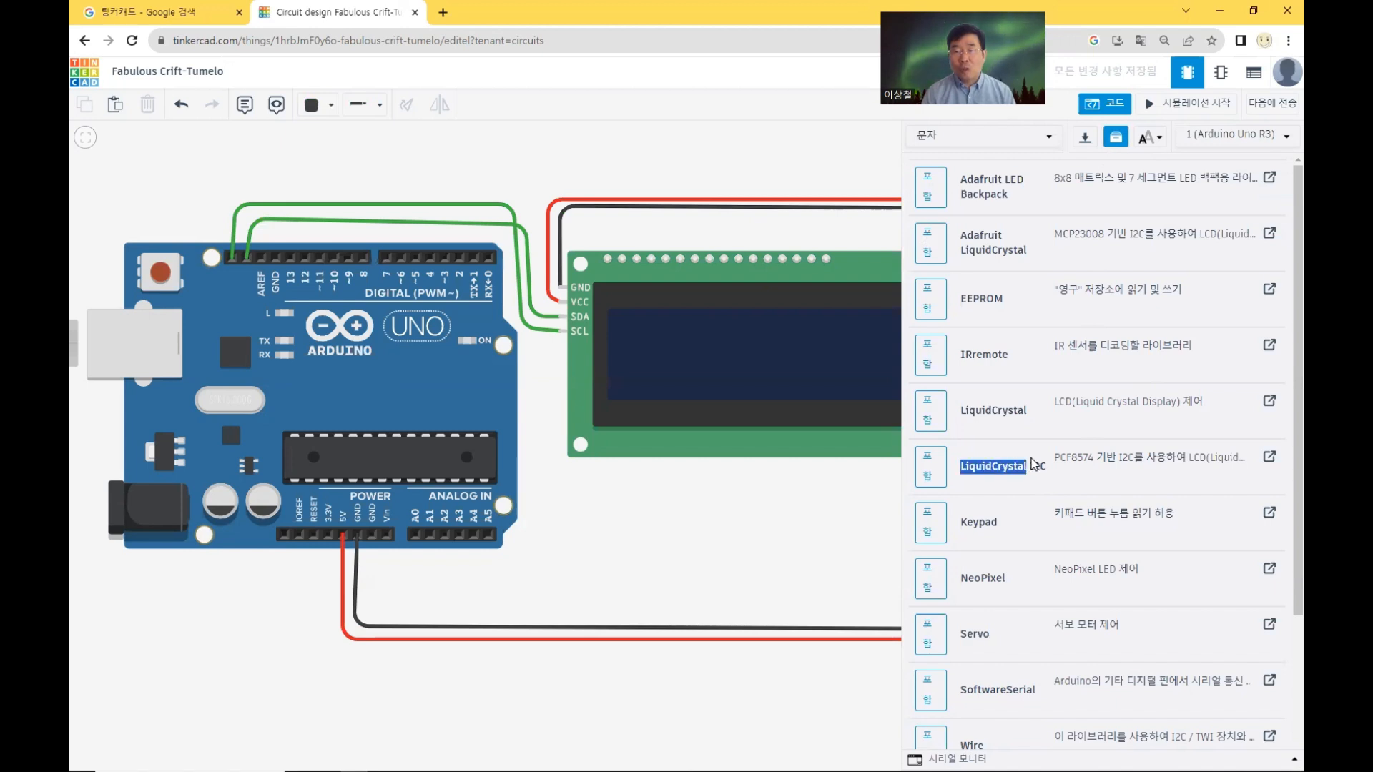
{"action": "left_click", "coordinate": [1125, 473]}
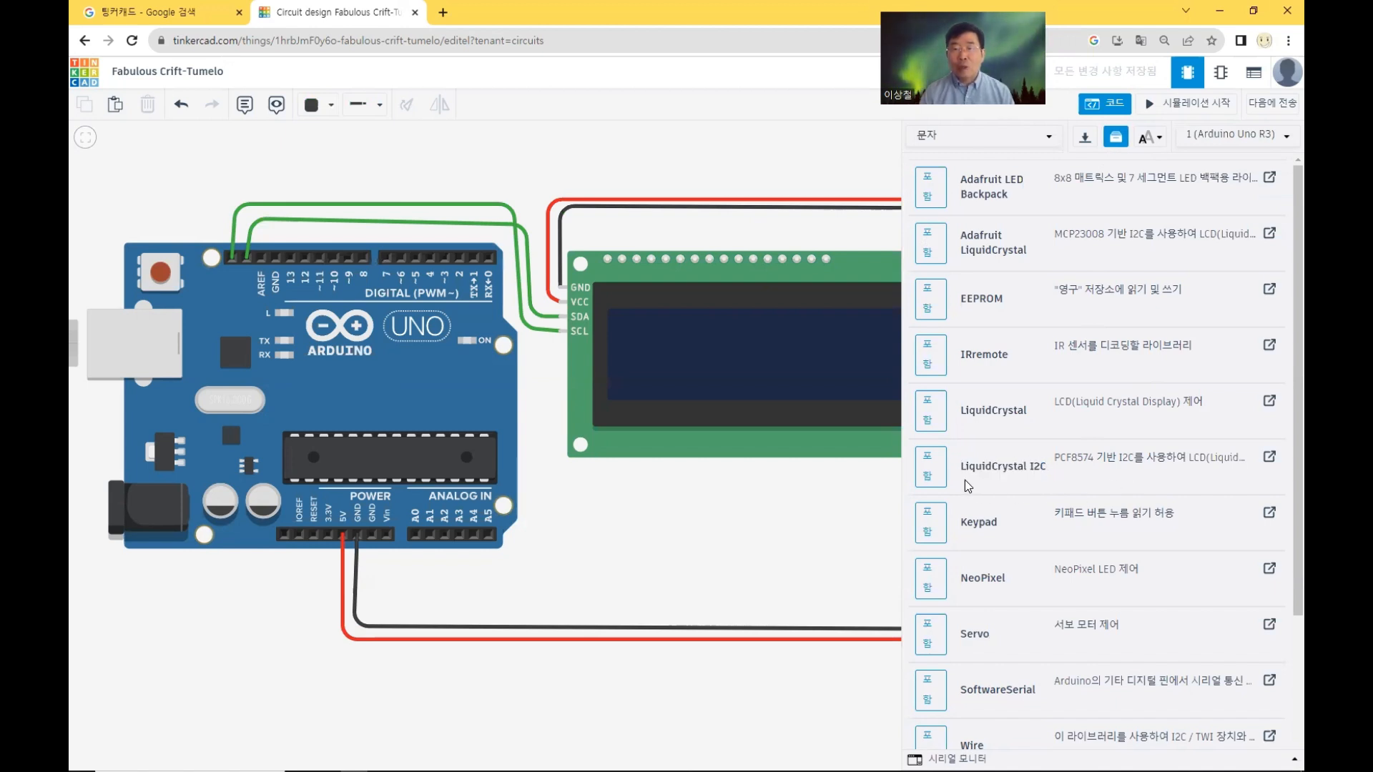
{"action": "left_click_drag", "start_coordinate": [963, 470], "coordinate": [1042, 464]}
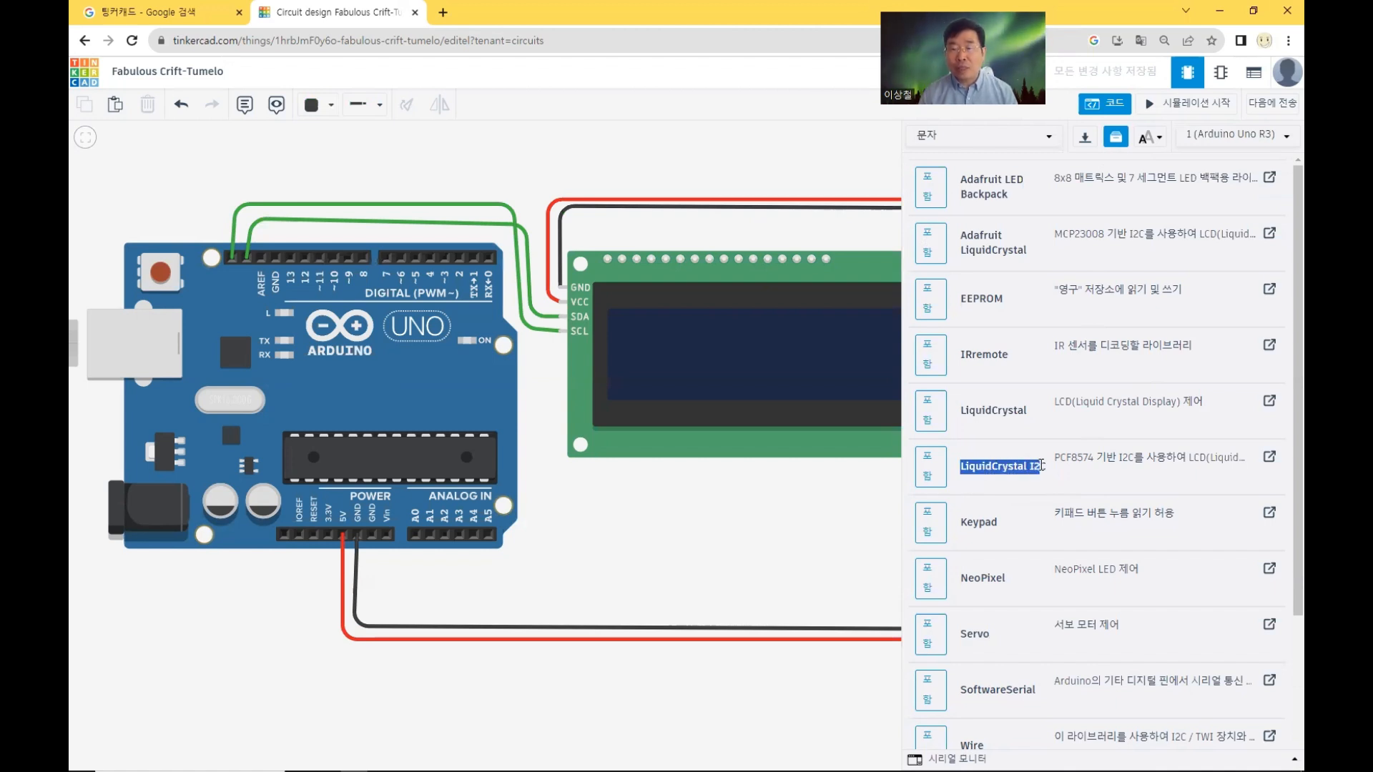
{"action": "left_click", "coordinate": [1062, 469]}
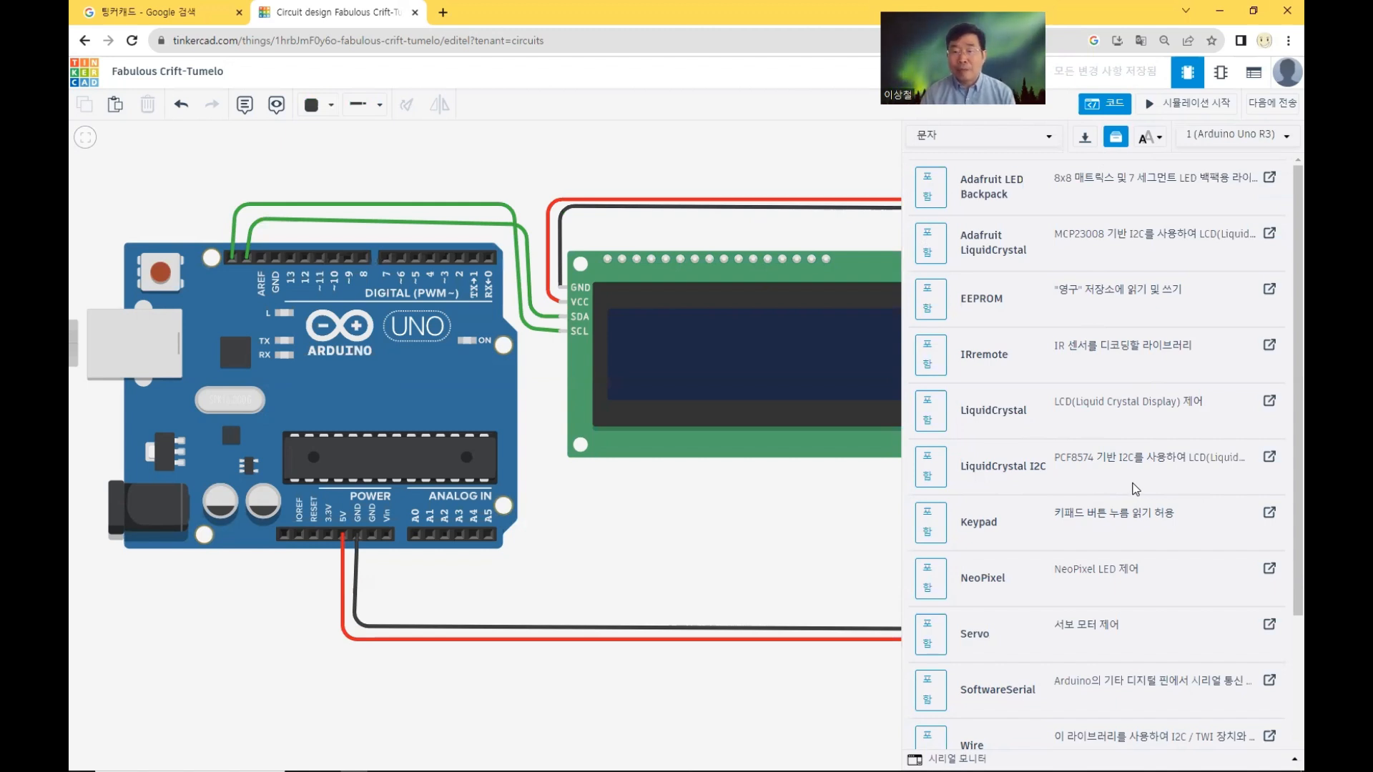
{"action": "scroll", "coordinate": [1134, 489], "scroll_direction": "down", "scroll_amount": 2}
{"action": "scroll", "coordinate": [1135, 489], "scroll_direction": "down", "scroll_amount": 1}
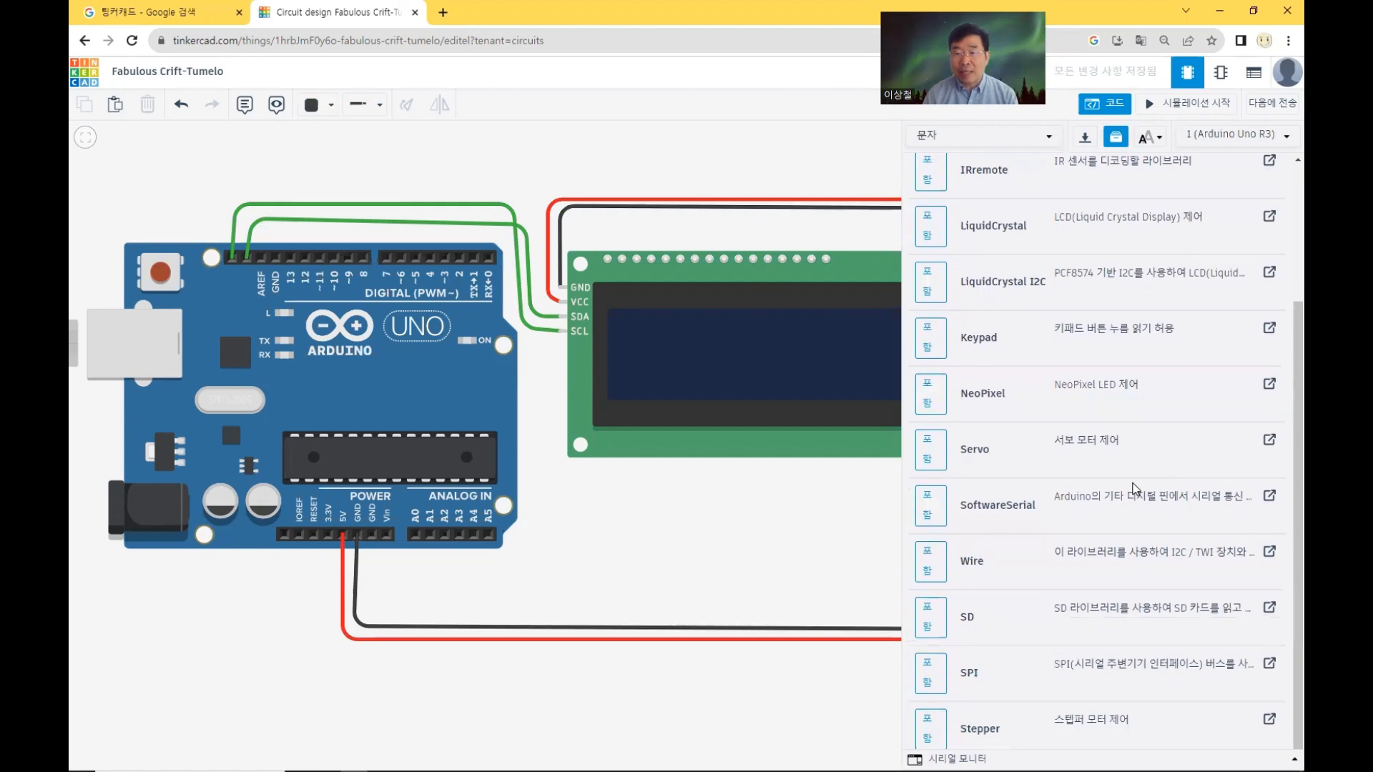
{"action": "scroll", "coordinate": [1135, 489], "scroll_direction": "up", "scroll_amount": 3}
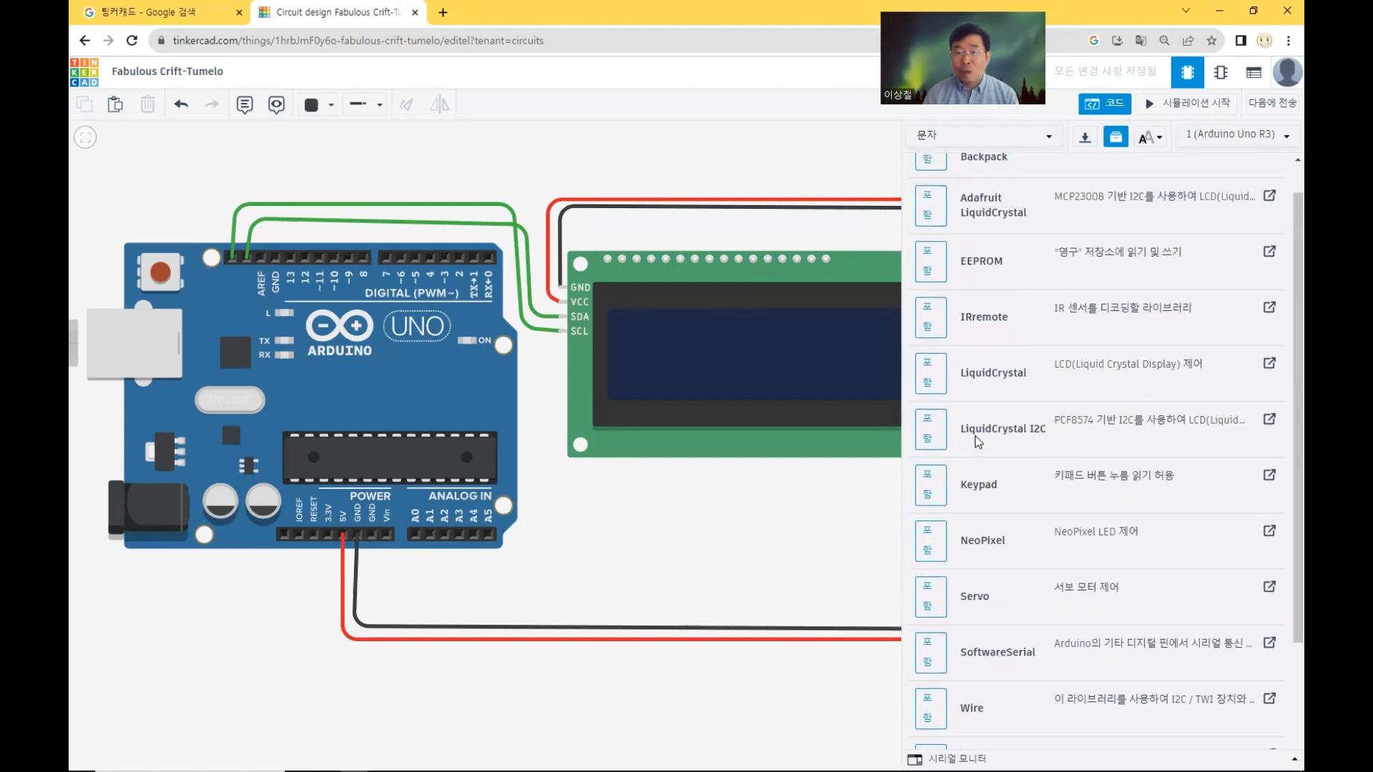
{"action": "left_click_drag", "start_coordinate": [961, 432], "coordinate": [1052, 433]}
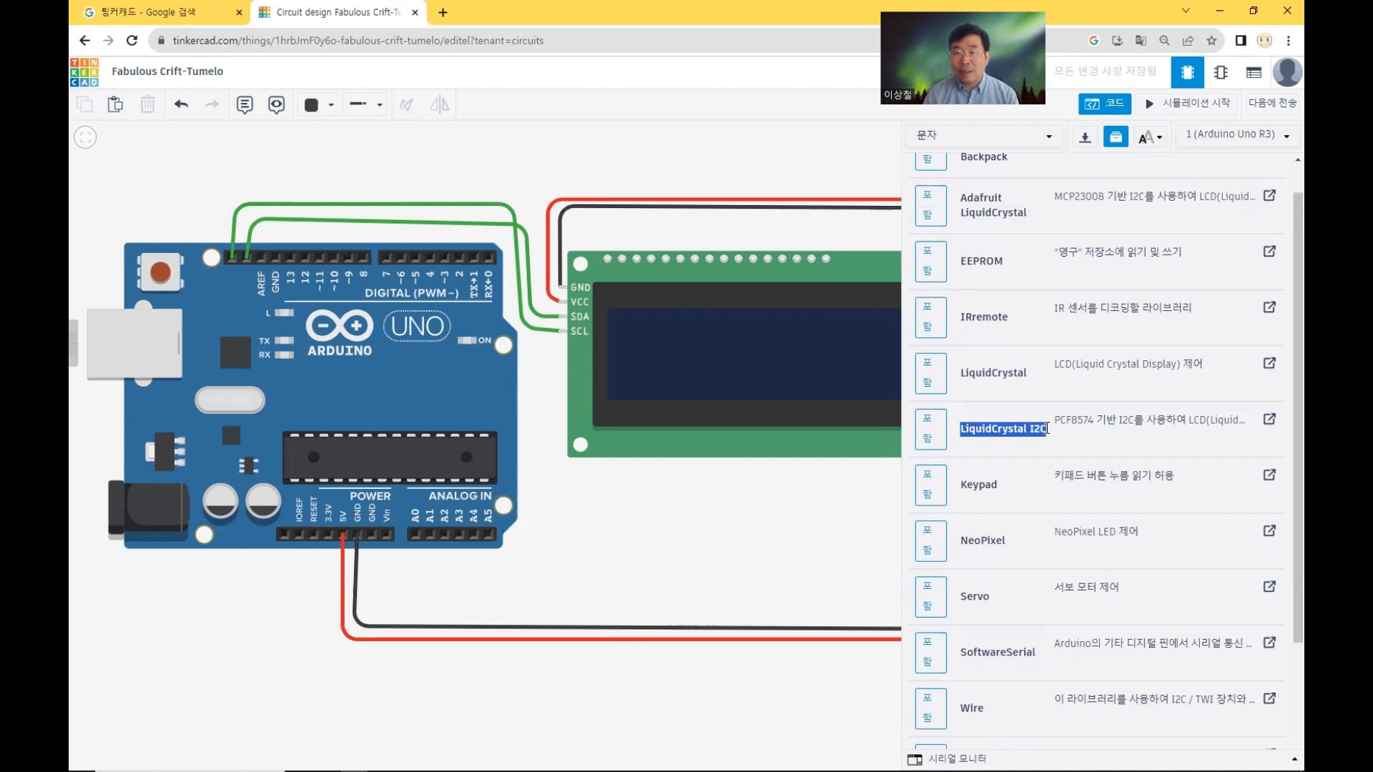
{"action": "left_click", "coordinate": [1088, 445]}
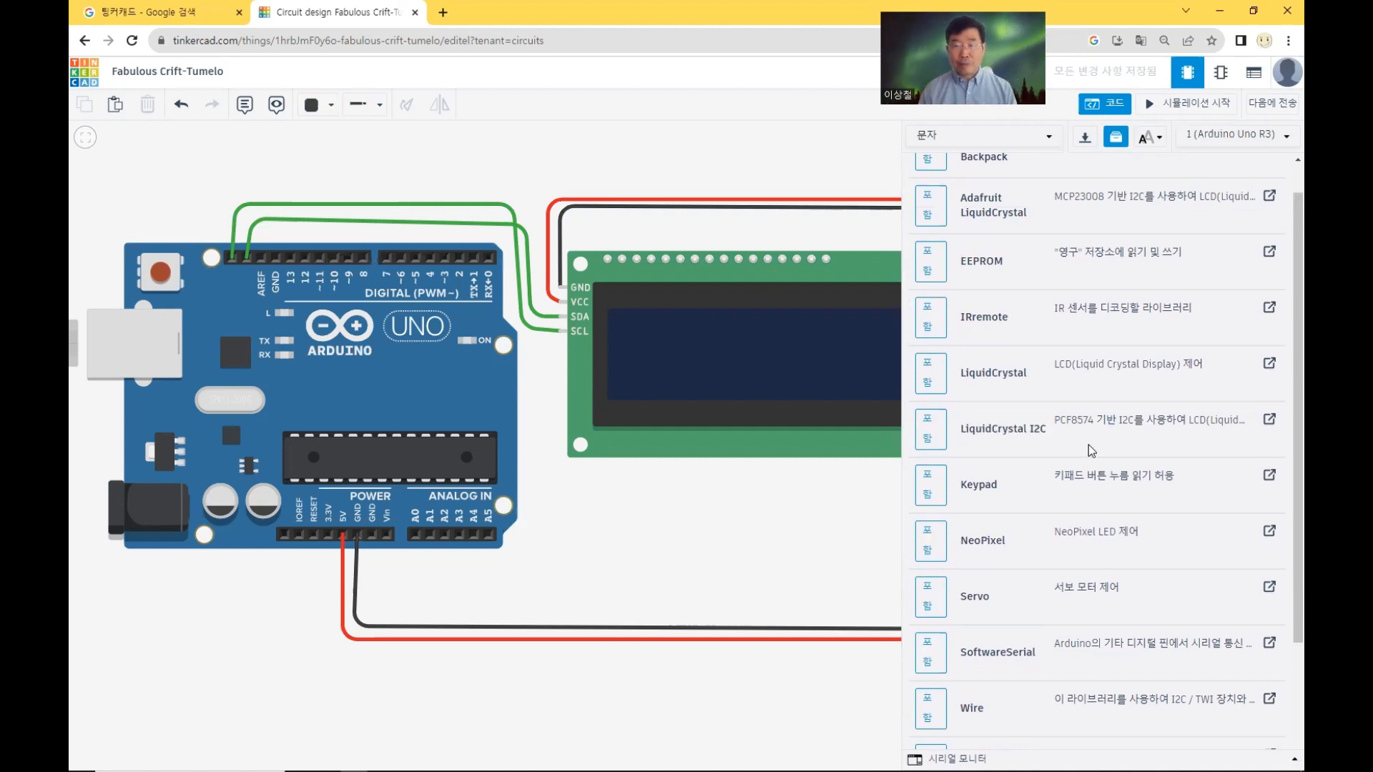
{"action": "left_click_drag", "start_coordinate": [1054, 425], "coordinate": [1116, 425]}
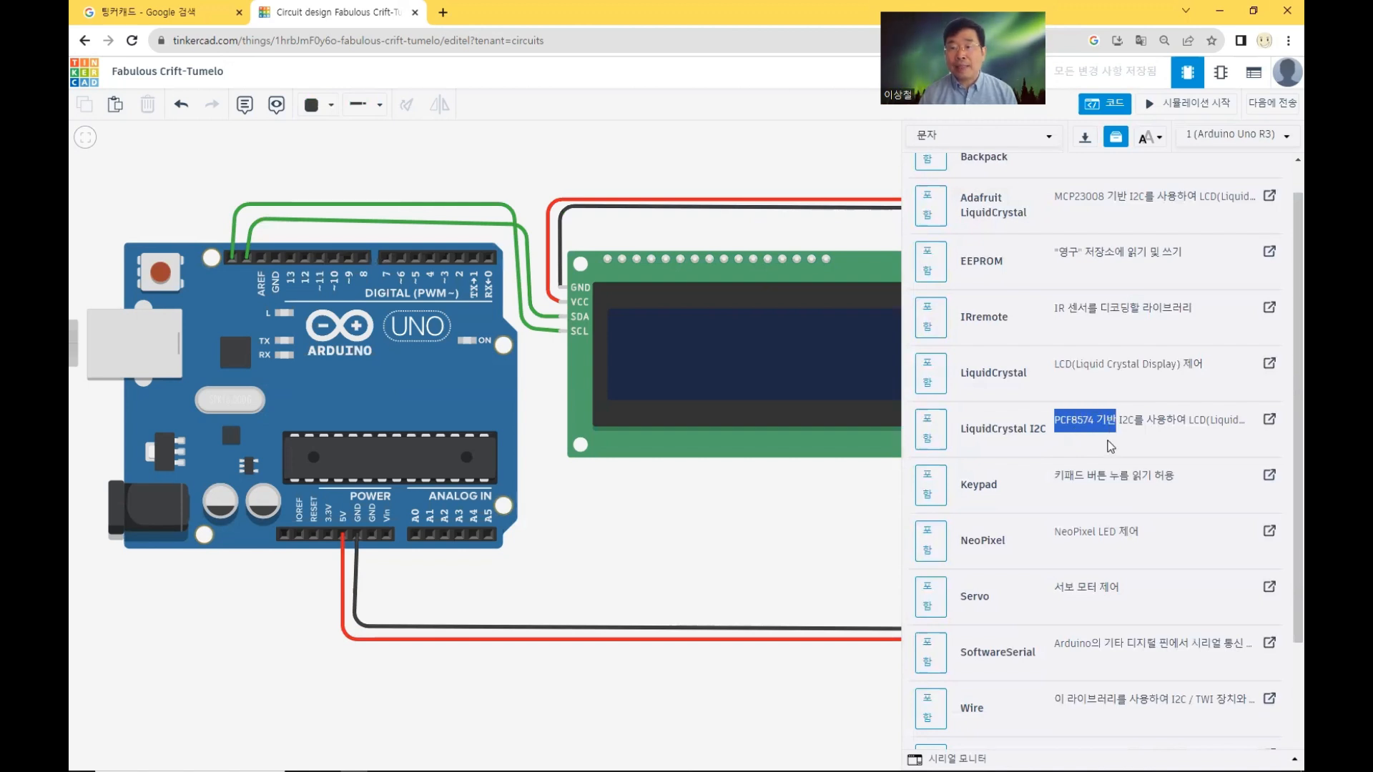
{"action": "left_click", "coordinate": [1110, 447]}
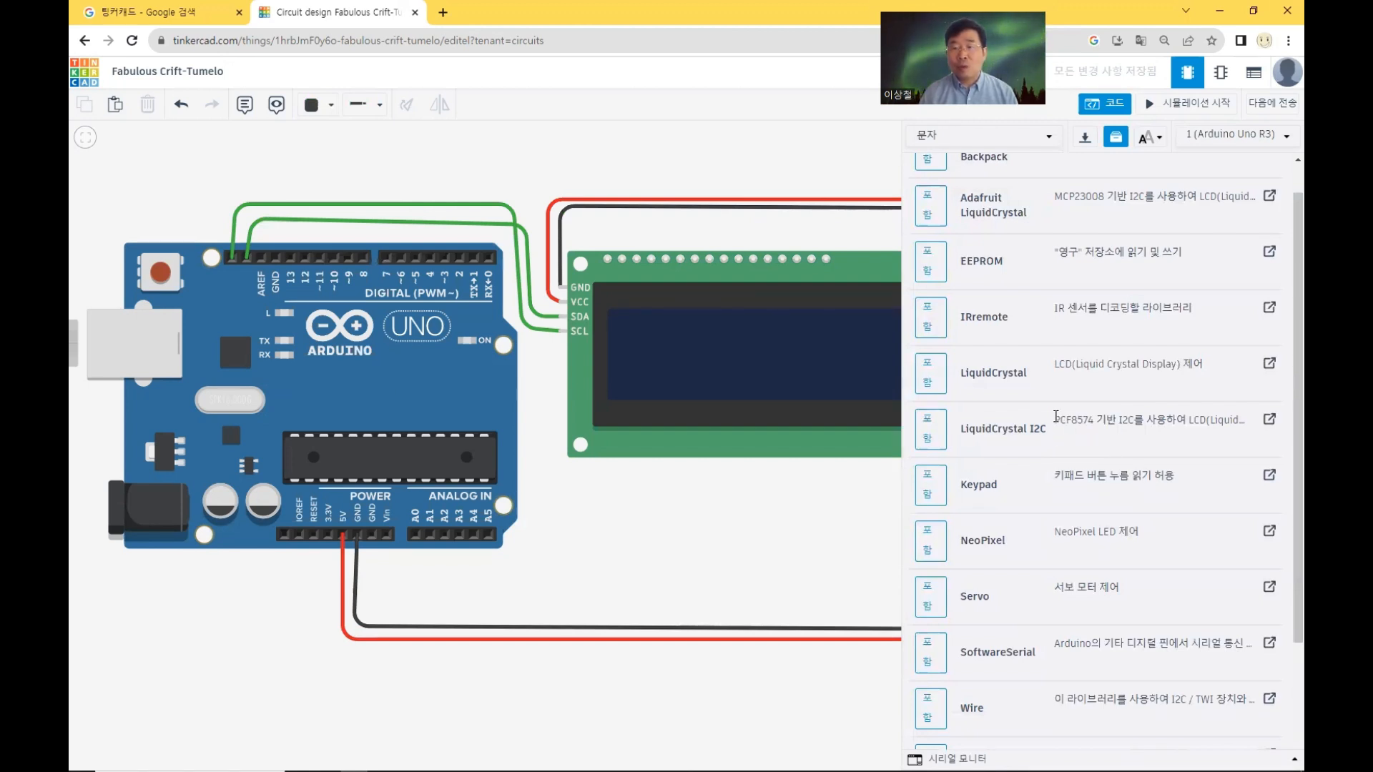
{"action": "left_click_drag", "start_coordinate": [1055, 420], "coordinate": [1115, 418]}
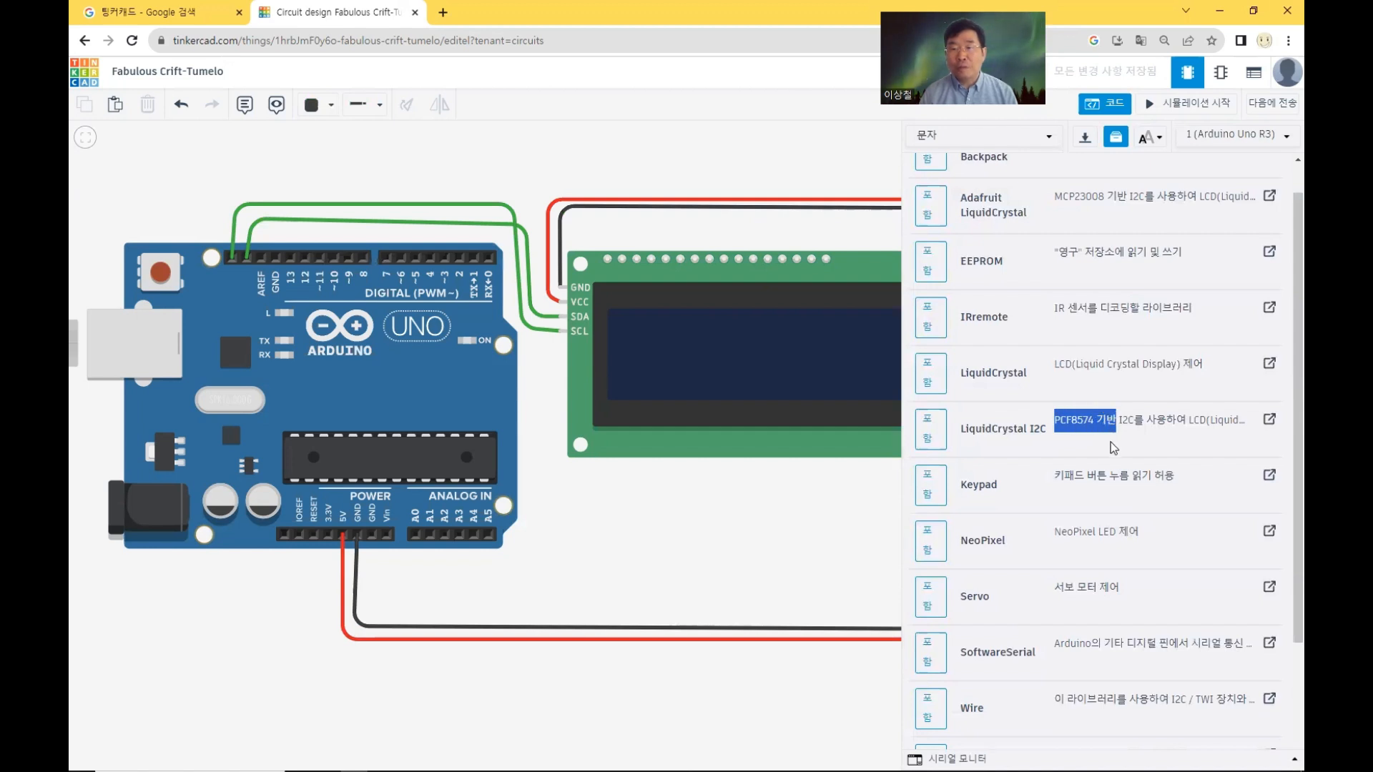
{"action": "left_click", "coordinate": [1110, 442]}
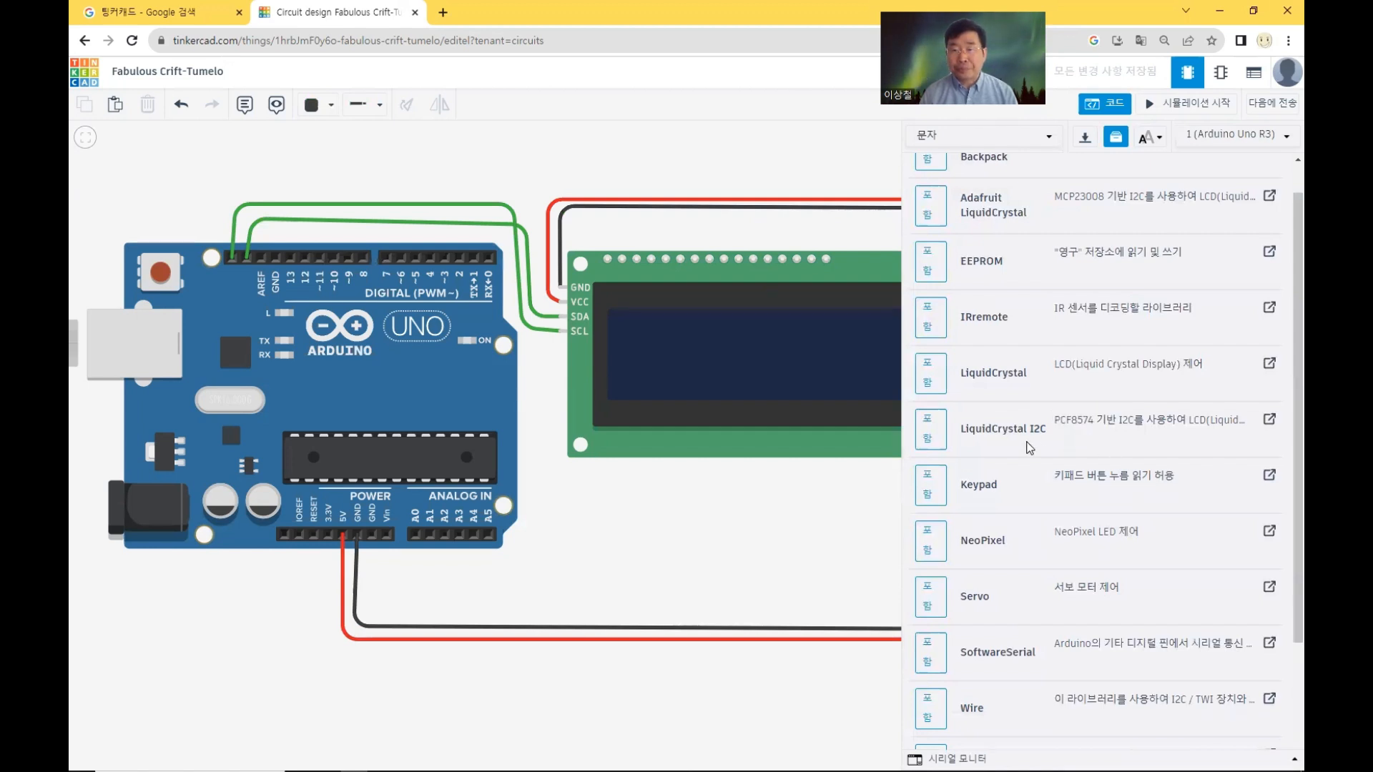
Step: Include the LiquidCrystal I2C library in the code and review the added include line
{"action": "left_click", "coordinate": [928, 439]}
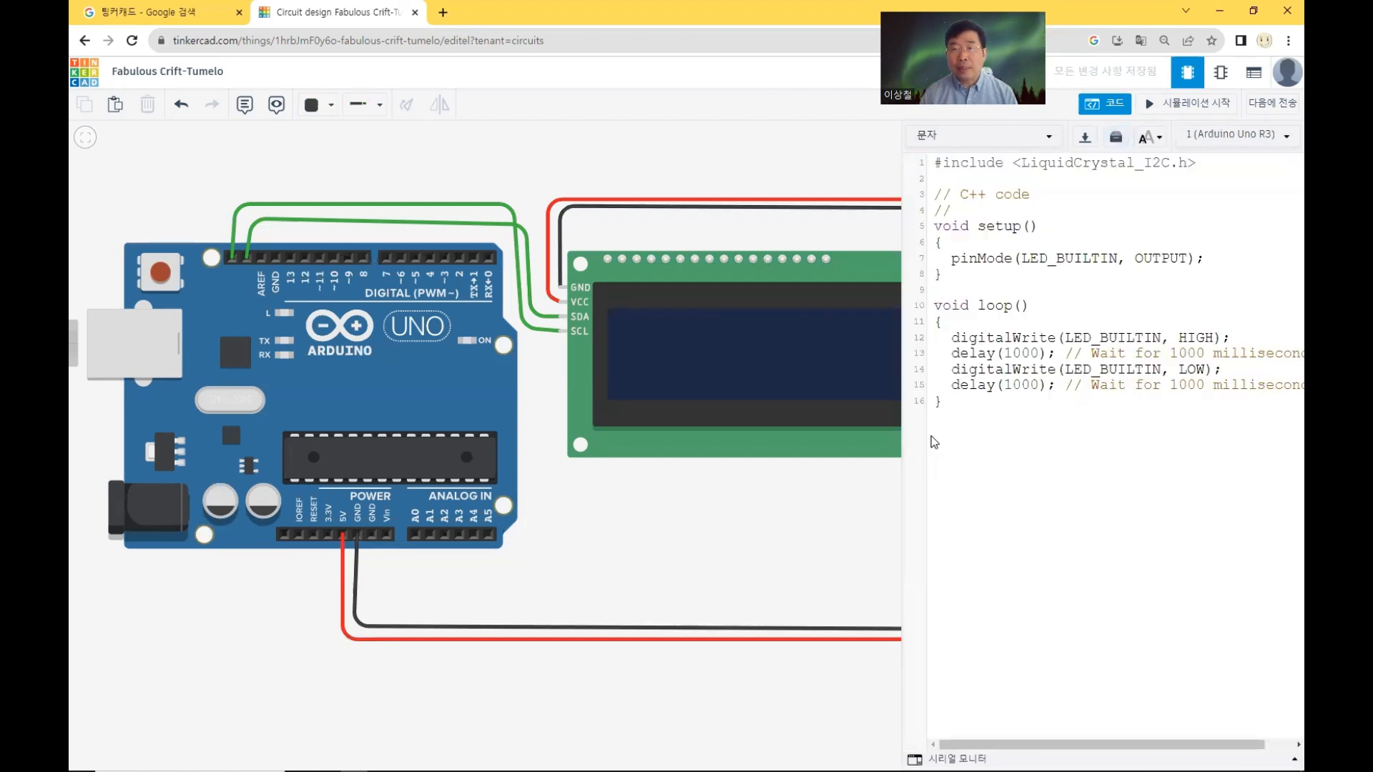
{"action": "left_click_drag", "start_coordinate": [936, 164], "coordinate": [1218, 171]}
{"action": "left_click", "coordinate": [1066, 166]}
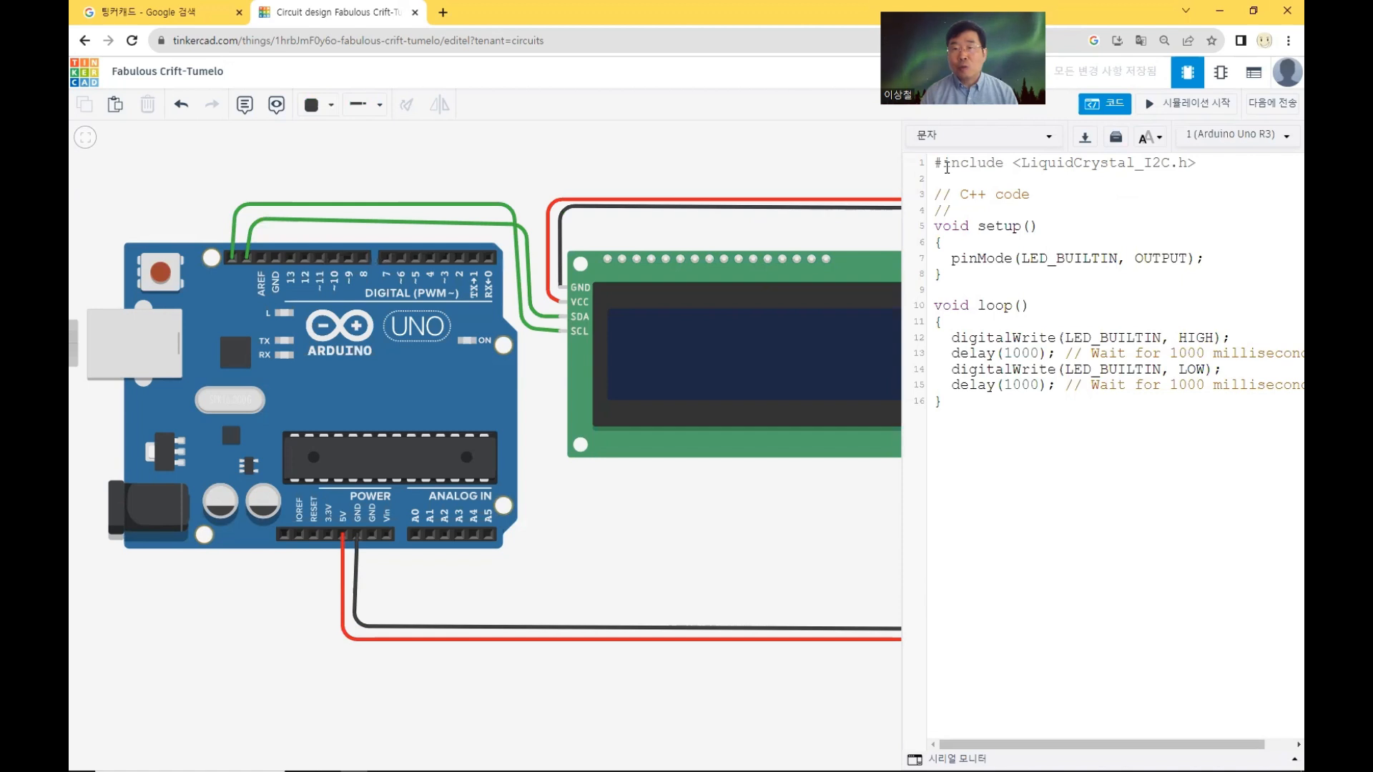
{"action": "left_click_drag", "start_coordinate": [934, 164], "coordinate": [1209, 167]}
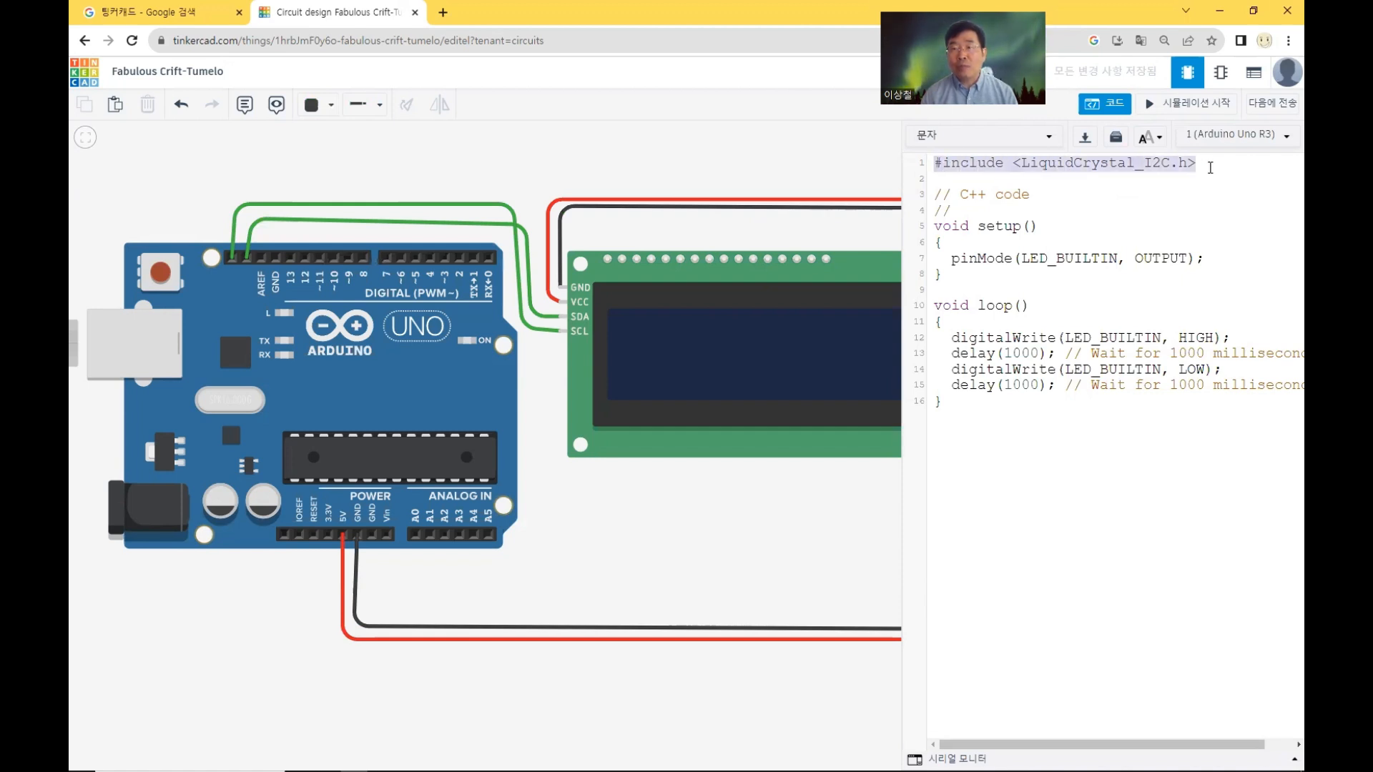
{"action": "left_click", "coordinate": [1249, 181]}
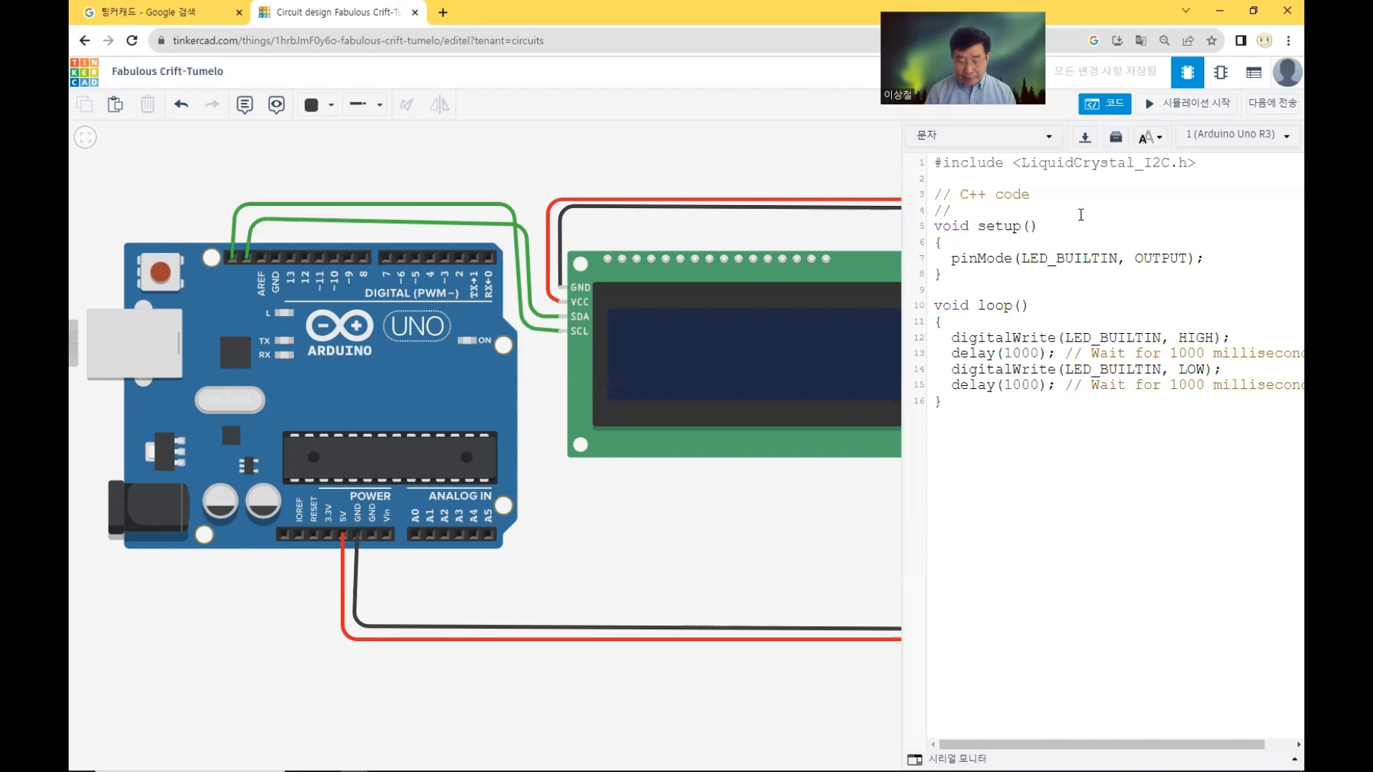
Step: Add blank lines above setup() and begin the object declaration there as "LiquidCrystal_I2C mylcd(", copying the class name from the include line
{"action": "key", "text": "Return"}
{"action": "key", "text": "Return"}
{"action": "key", "text": "Return"}
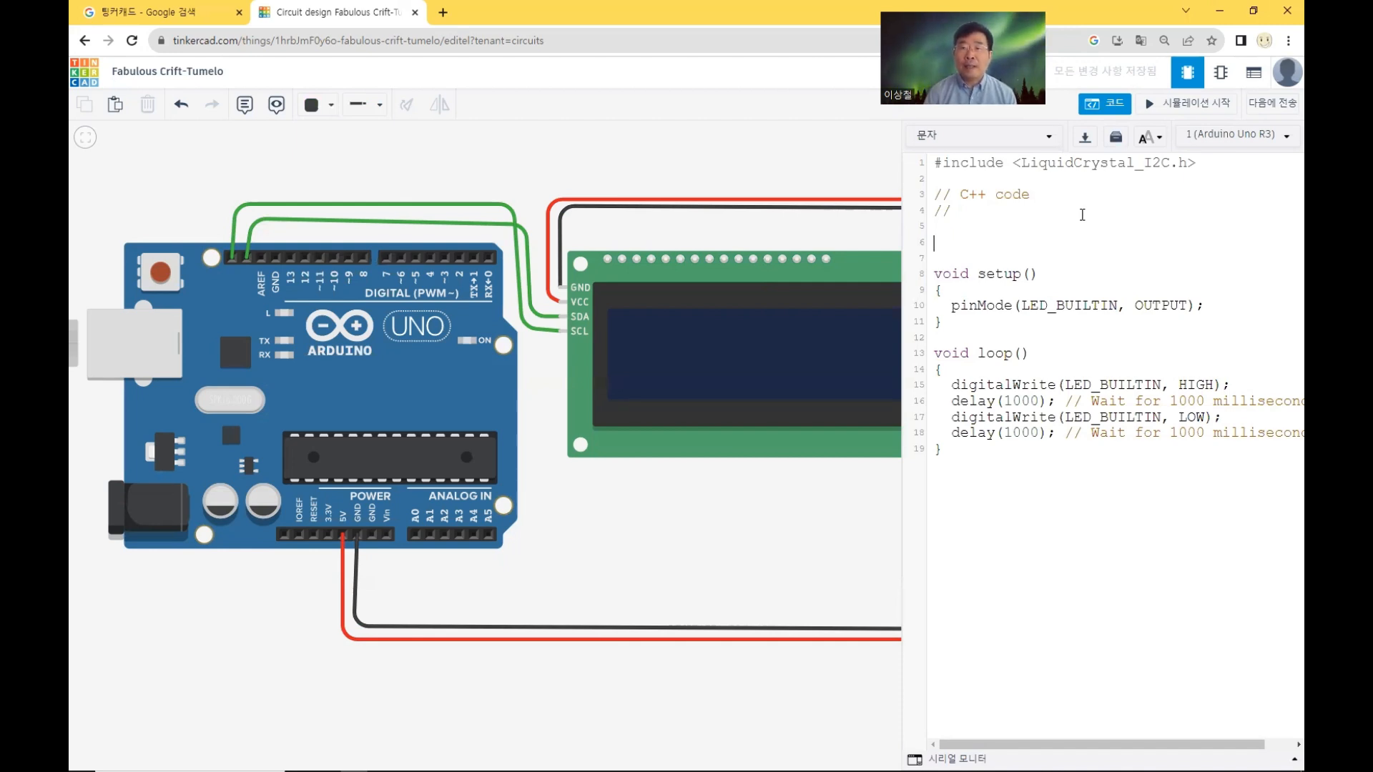
{"action": "left_click_drag", "start_coordinate": [1021, 164], "coordinate": [1170, 164]}
{"action": "key", "text": "ctrl+c"}
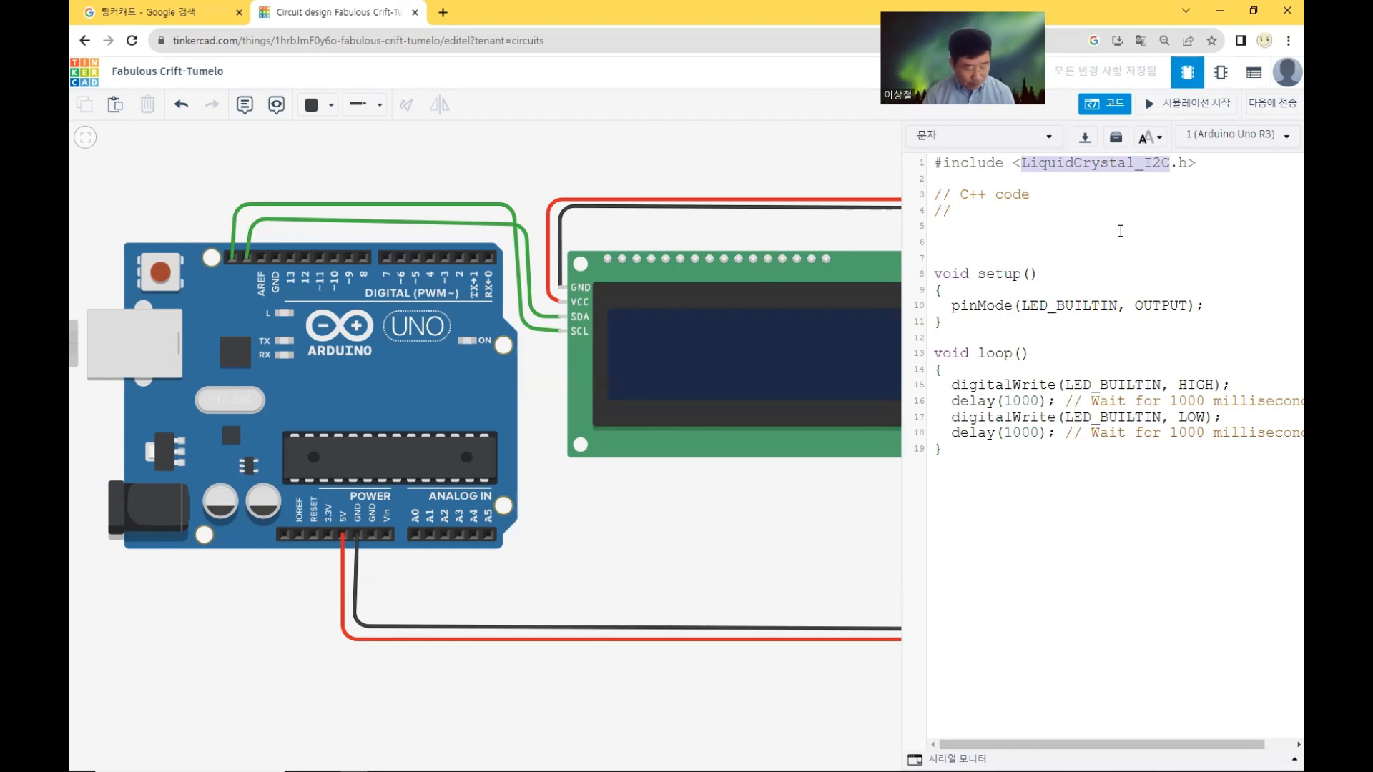
{"action": "left_click", "coordinate": [1088, 243]}
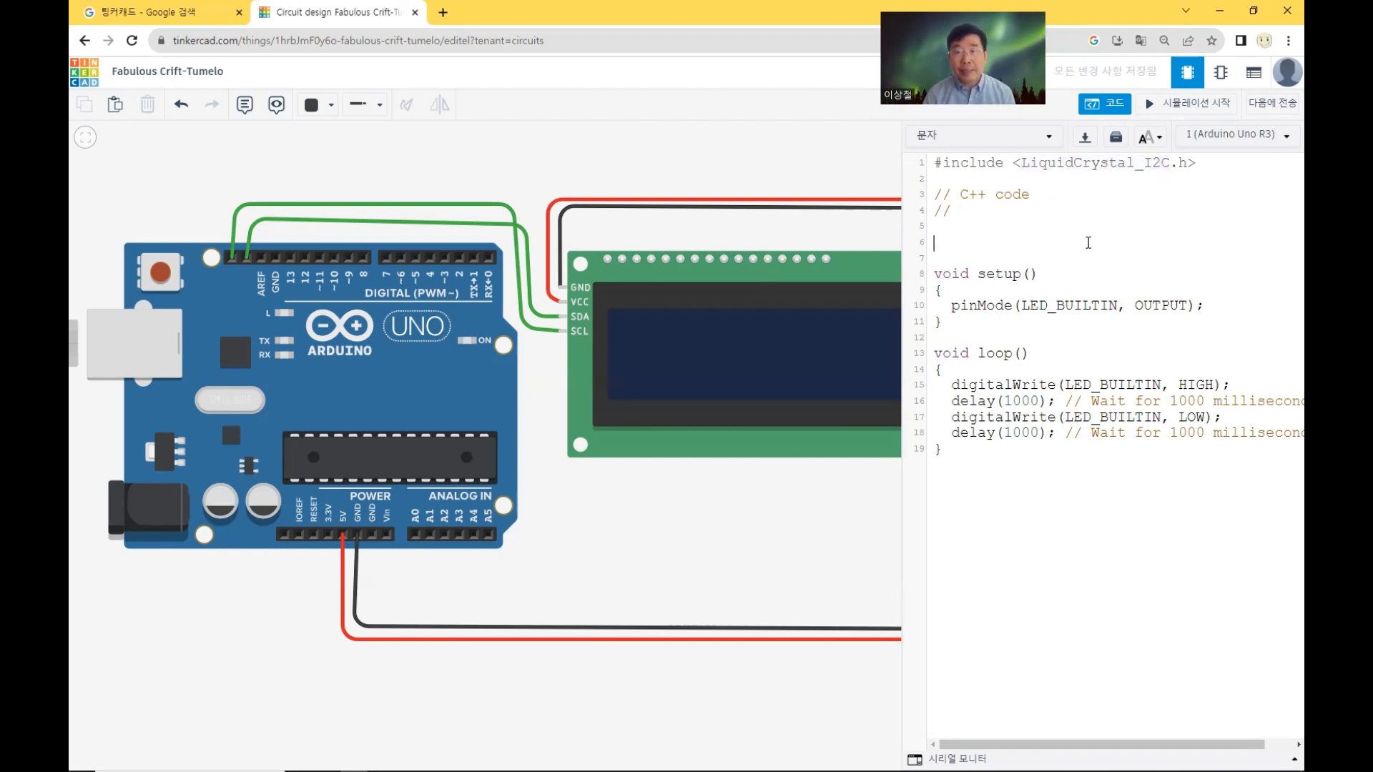
{"action": "key", "text": "ctrl+v"}
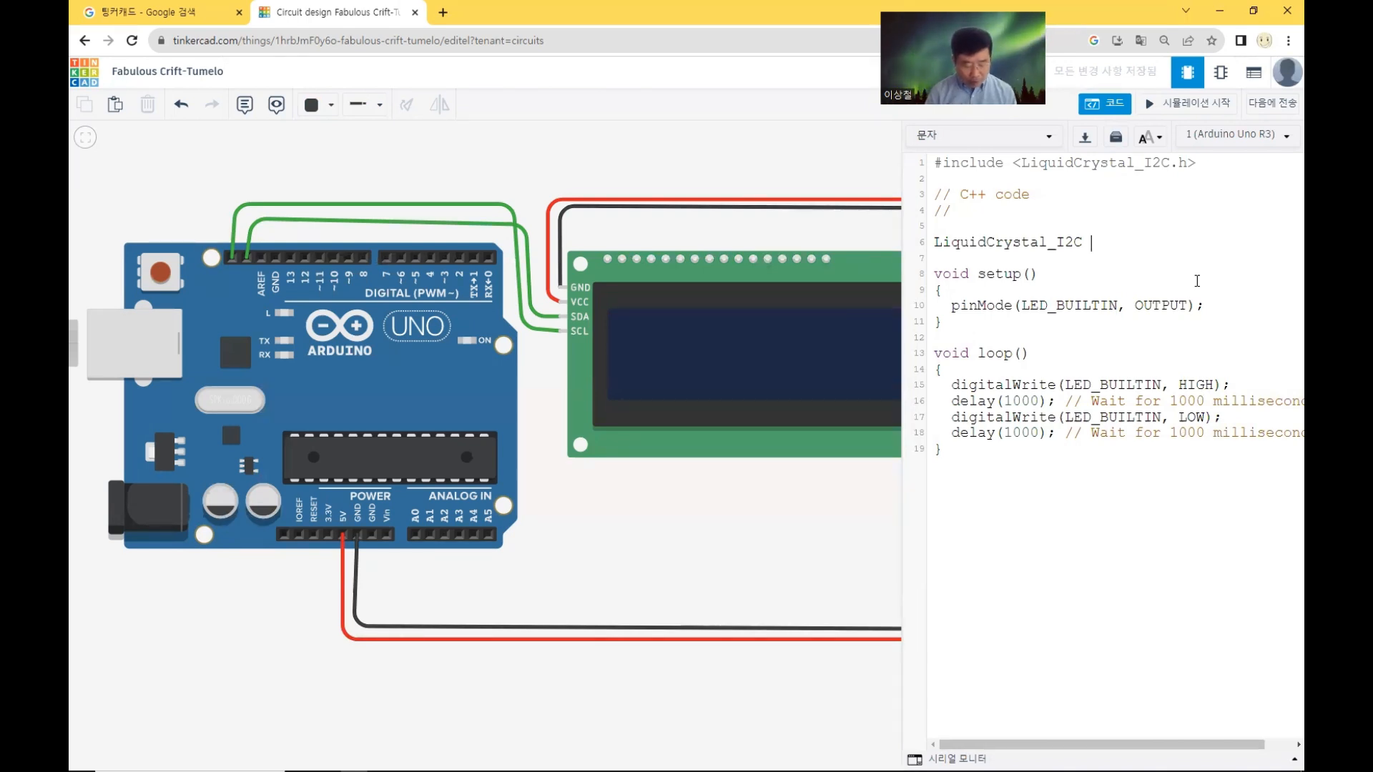
{"action": "type", "text": "mylcd"}
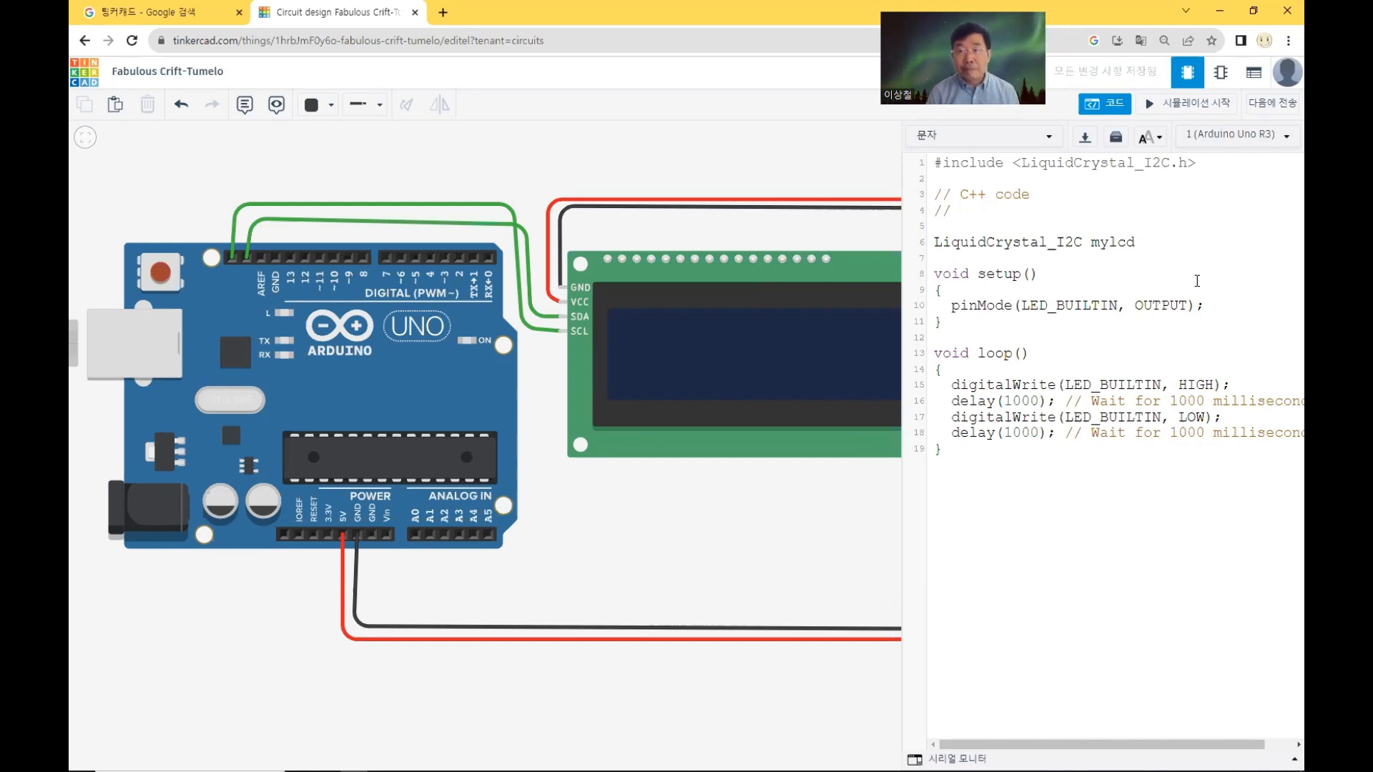
{"action": "type", "text": "("}
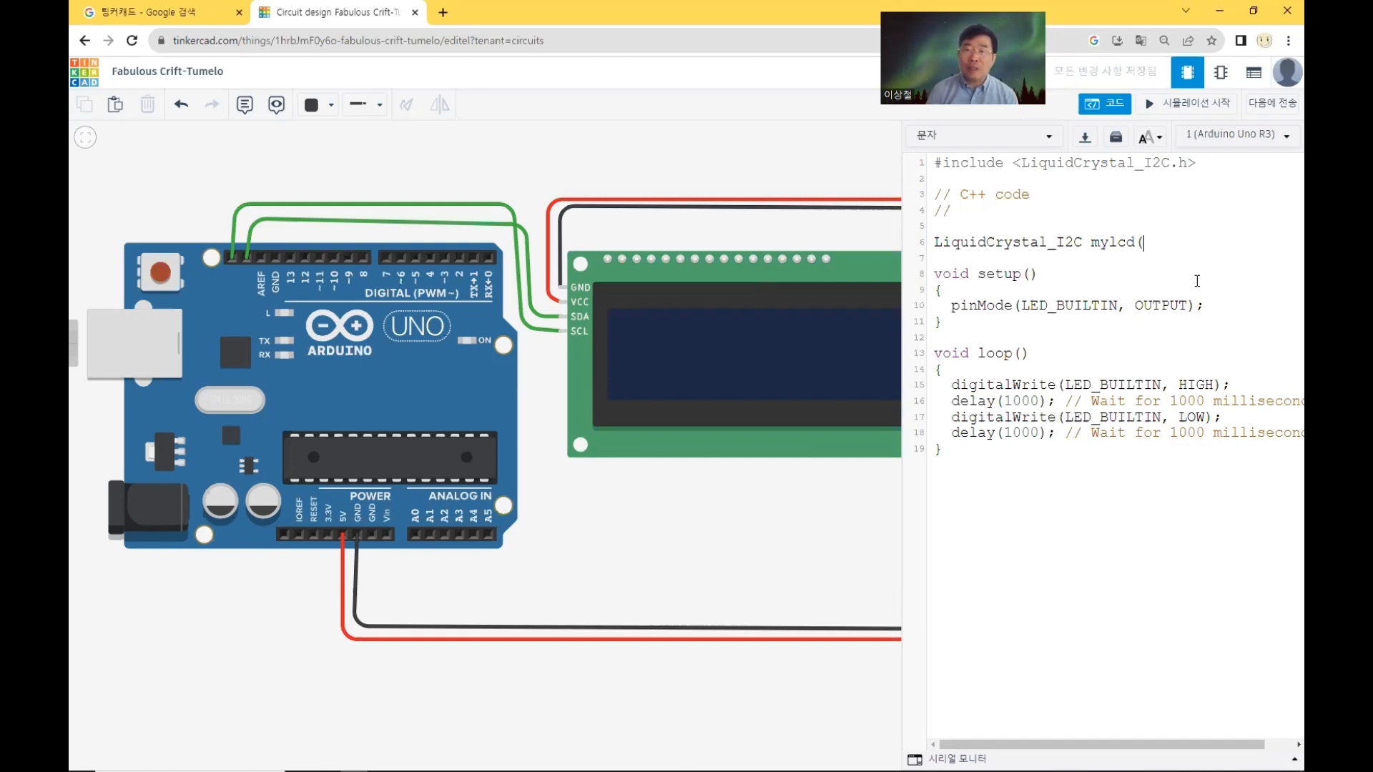
Step: Leave the code editor, set the 16 x 2 I2C LCD's type to PCF8574 기반, and check its address
{"action": "left_click", "coordinate": [784, 501]}
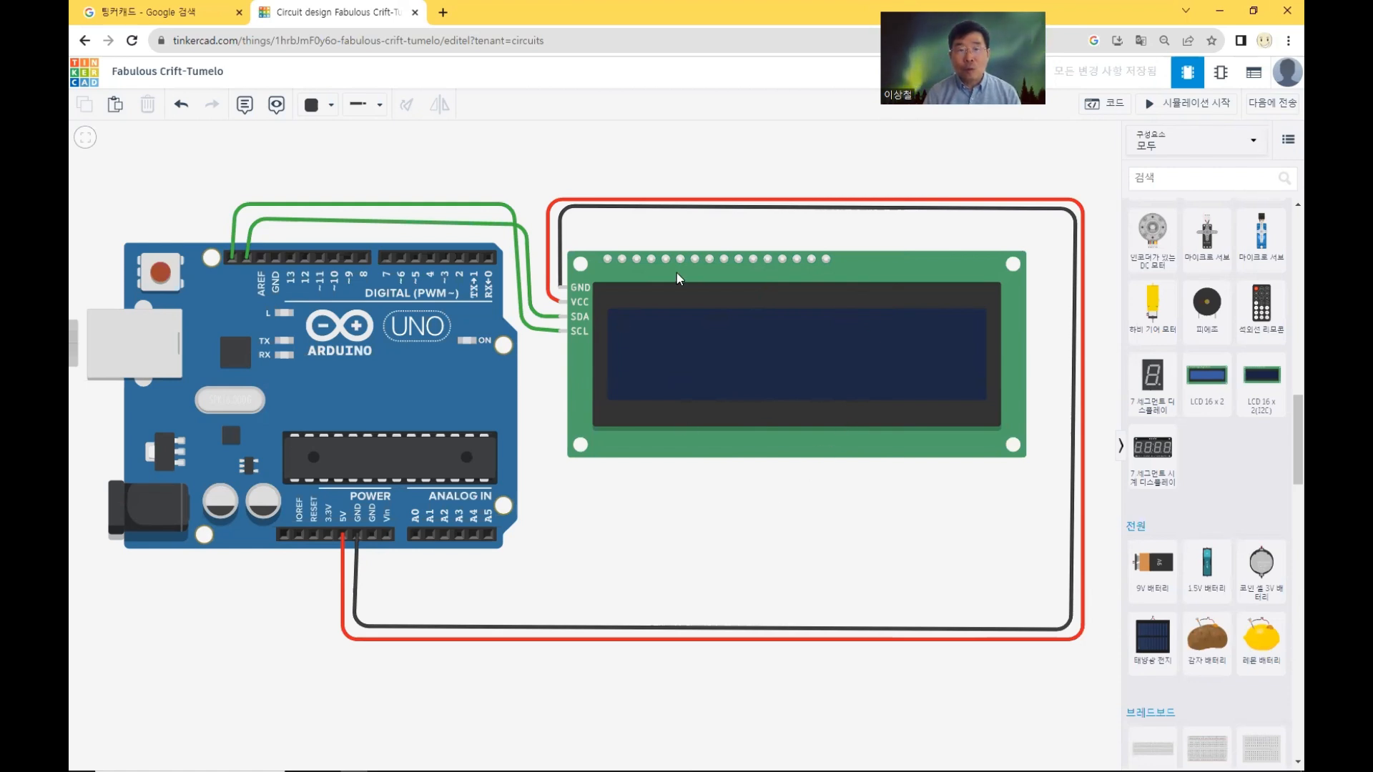
{"action": "left_click", "coordinate": [857, 272]}
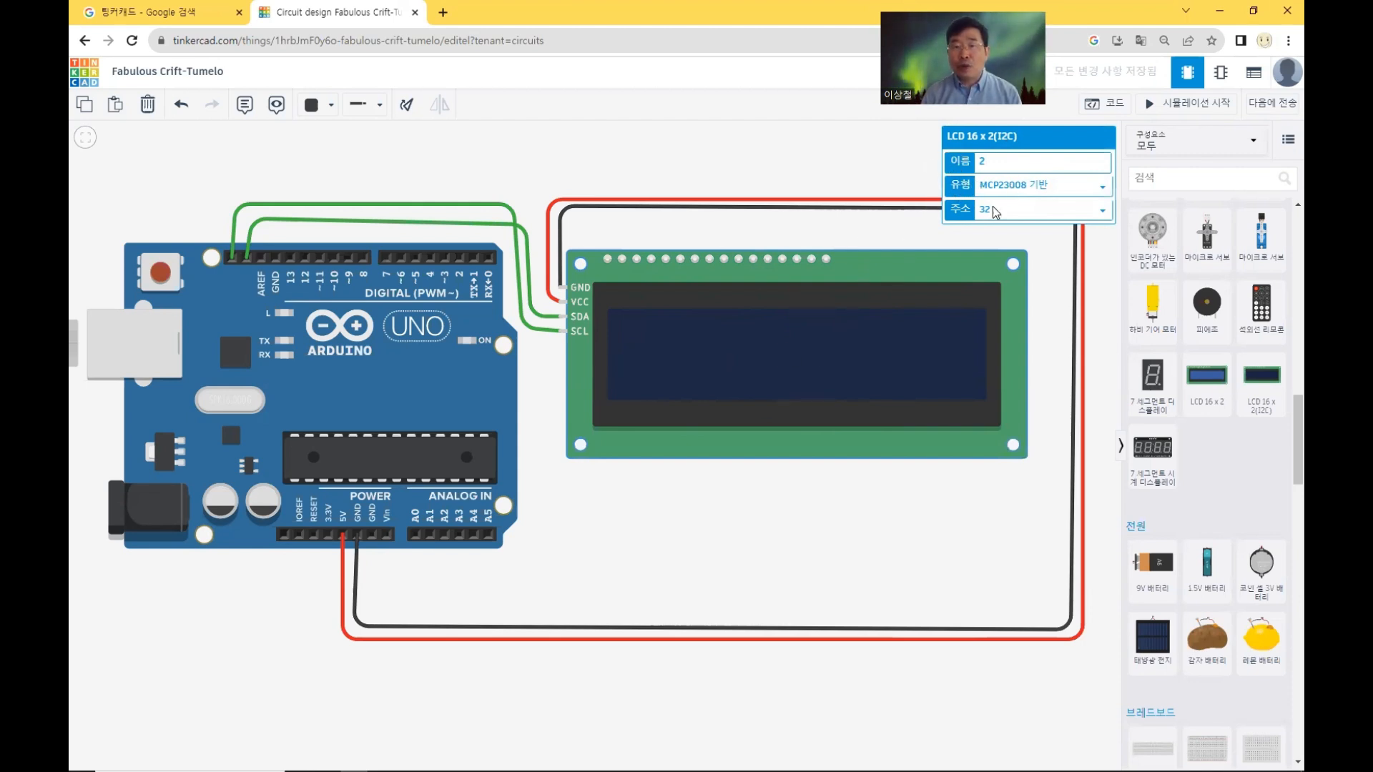
{"action": "left_click", "coordinate": [1025, 189]}
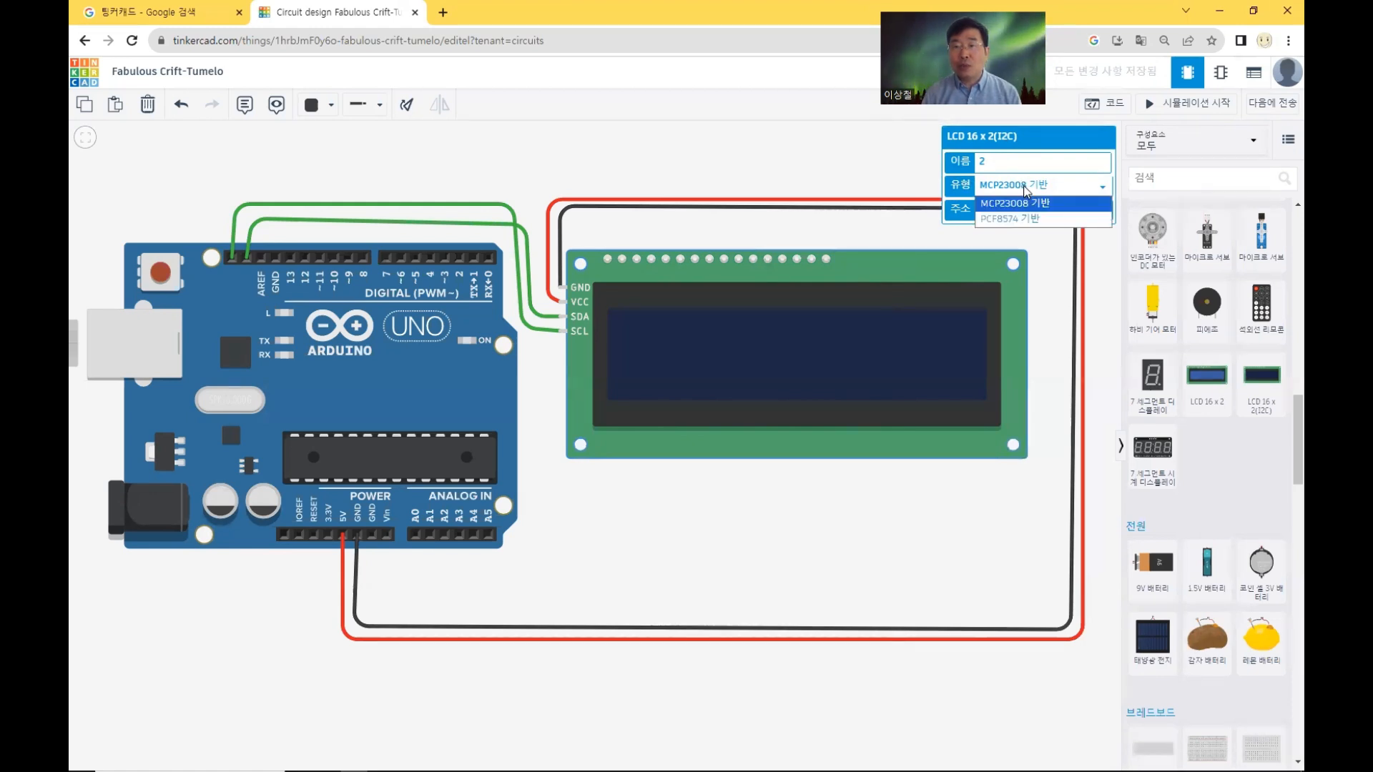
{"action": "left_click", "coordinate": [1025, 189]}
{"action": "left_click", "coordinate": [1026, 189]}
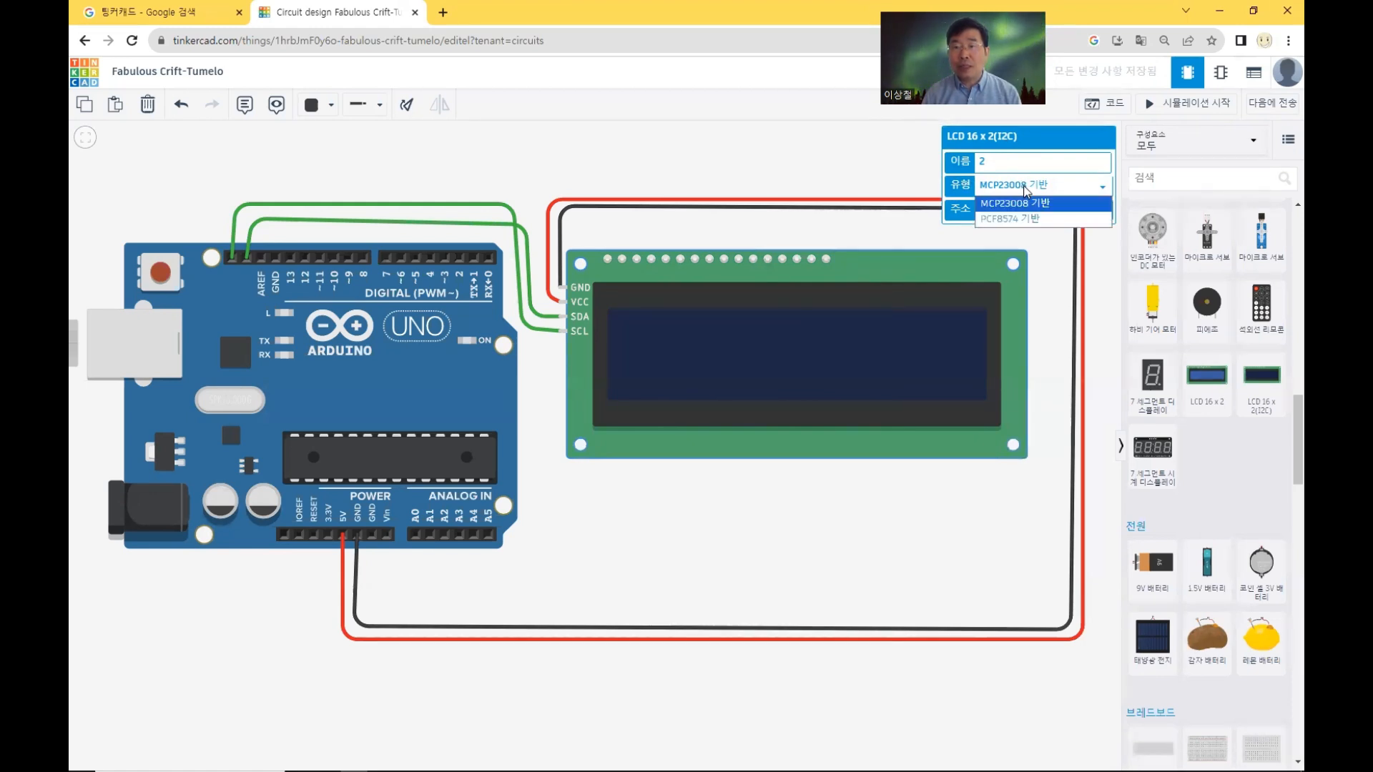
{"action": "left_click", "coordinate": [993, 226]}
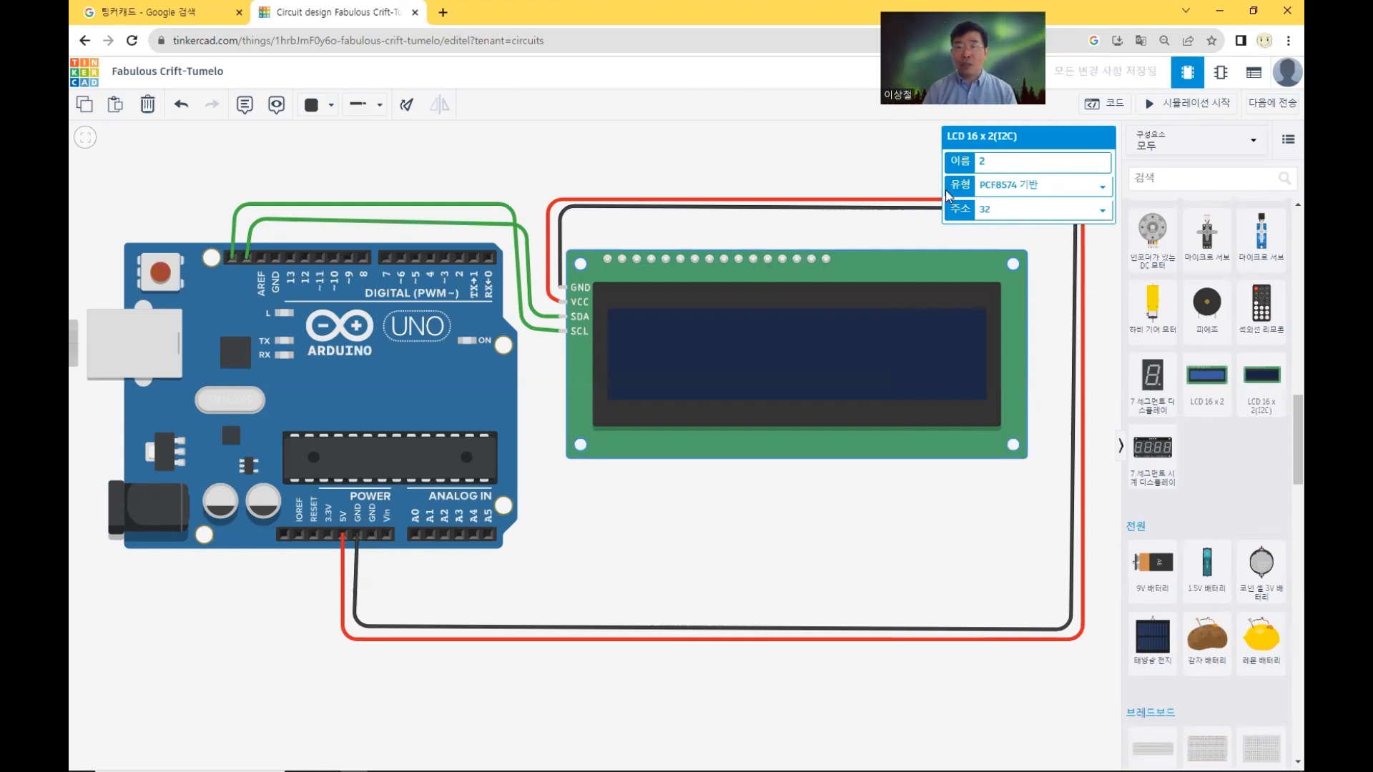
{"action": "left_click", "coordinate": [1043, 192]}
{"action": "left_click", "coordinate": [996, 223]}
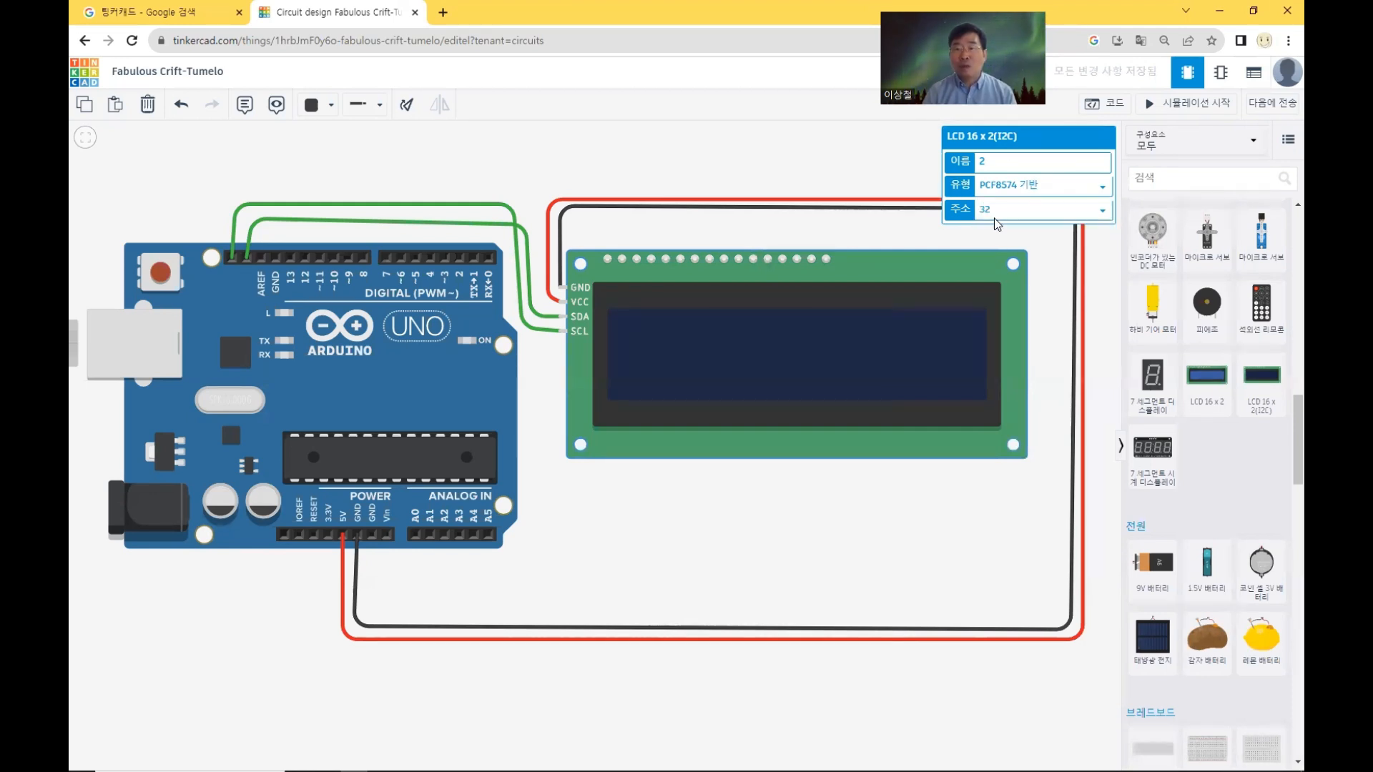
{"action": "left_click", "coordinate": [991, 235]}
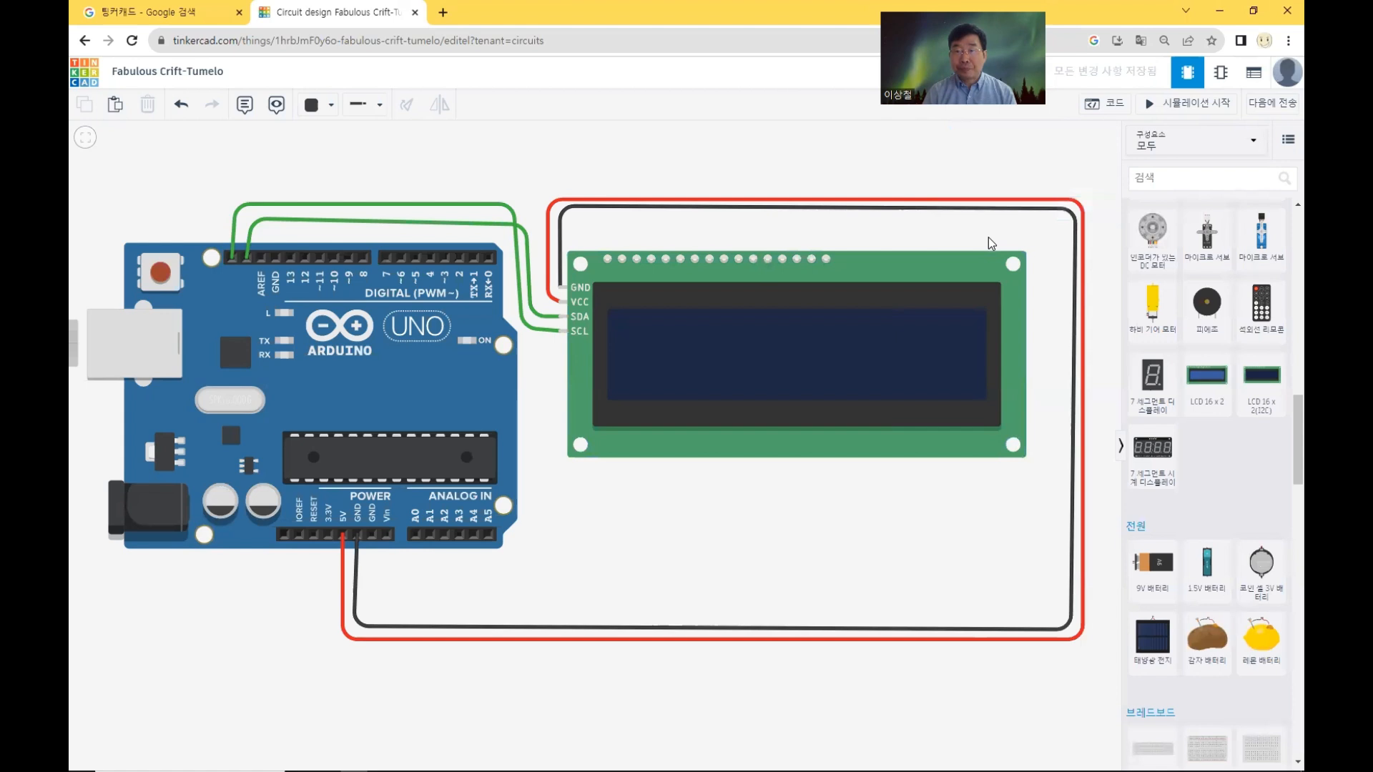
{"action": "left_click", "coordinate": [654, 277]}
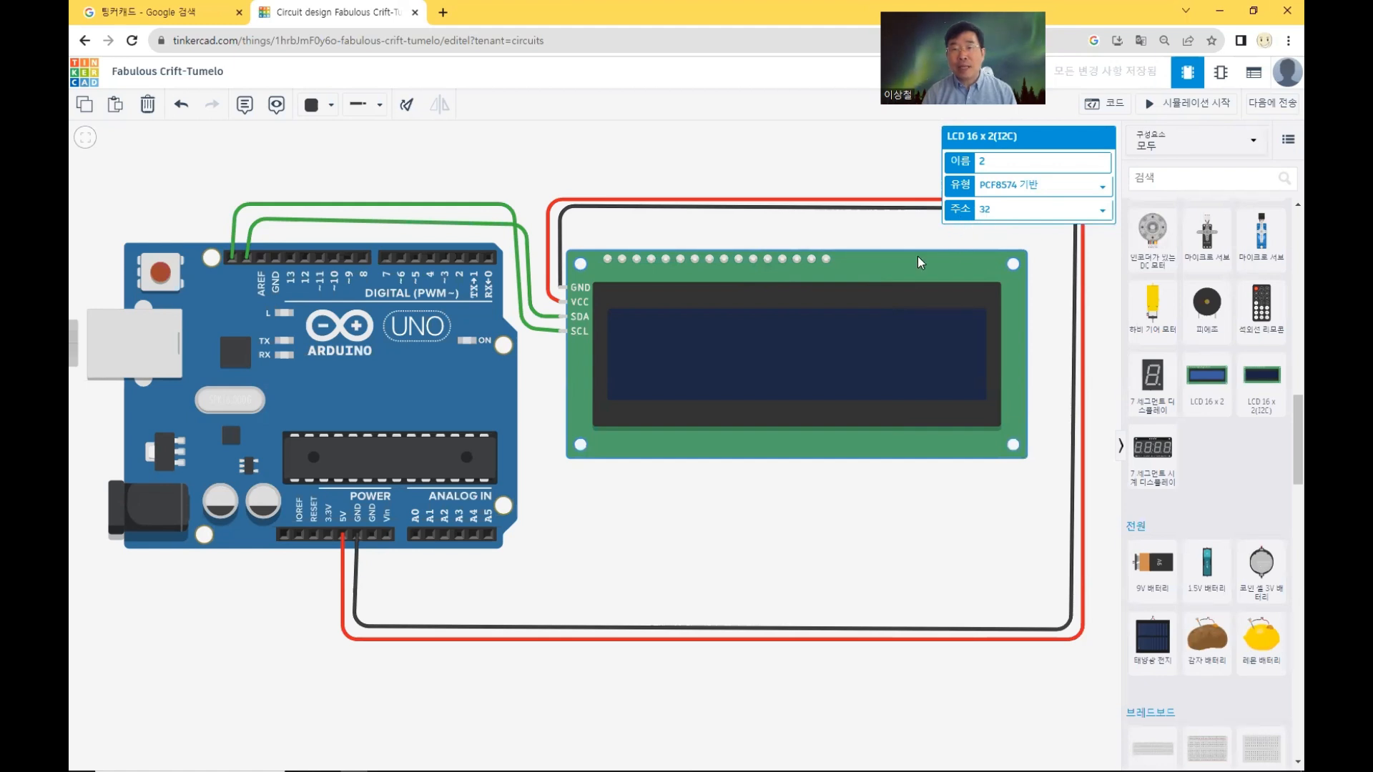
{"action": "left_click", "coordinate": [886, 226]}
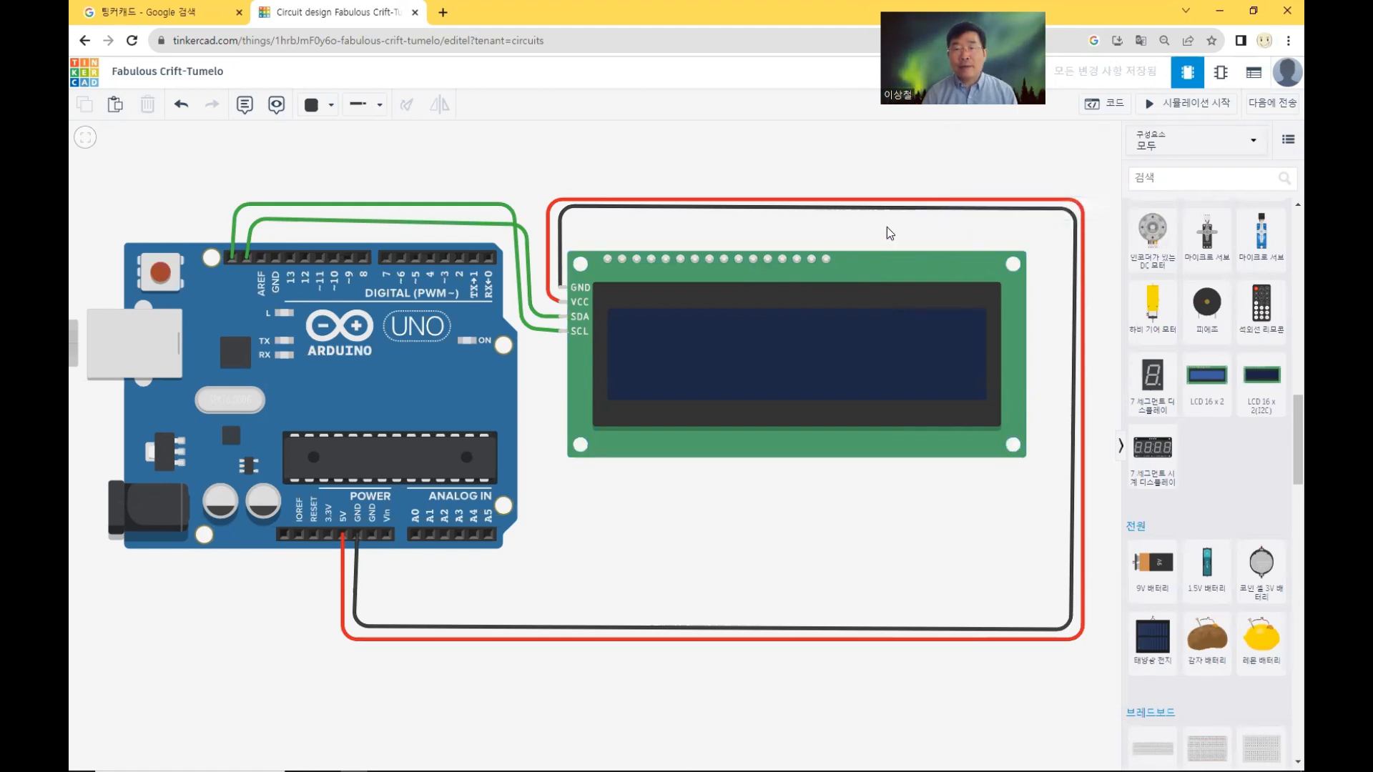
Step: Check the LCD's address, return to the code editor and complete the object declaration as "LiquidCrystal_I2C mylcd(32, 16, 2);"
{"action": "left_click", "coordinate": [846, 283]}
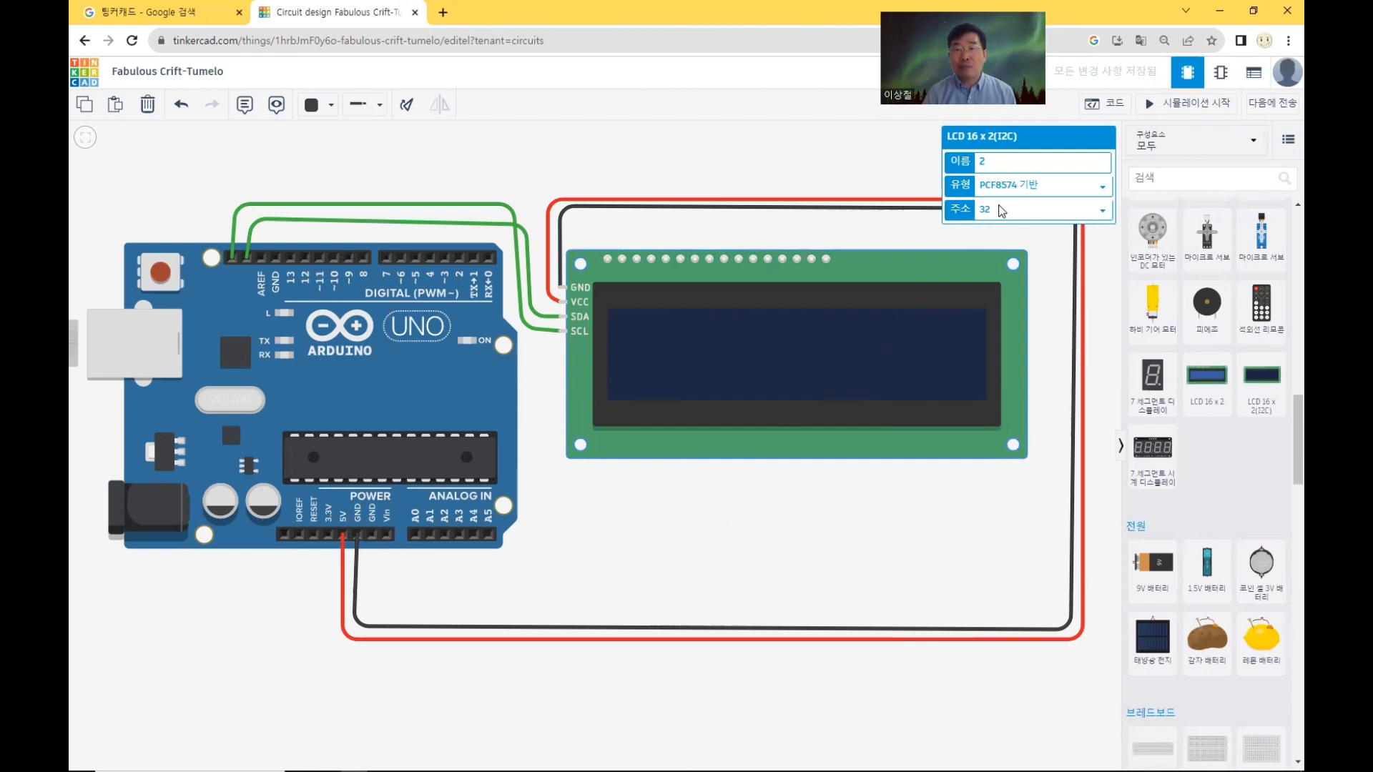
{"action": "left_click", "coordinate": [1119, 105]}
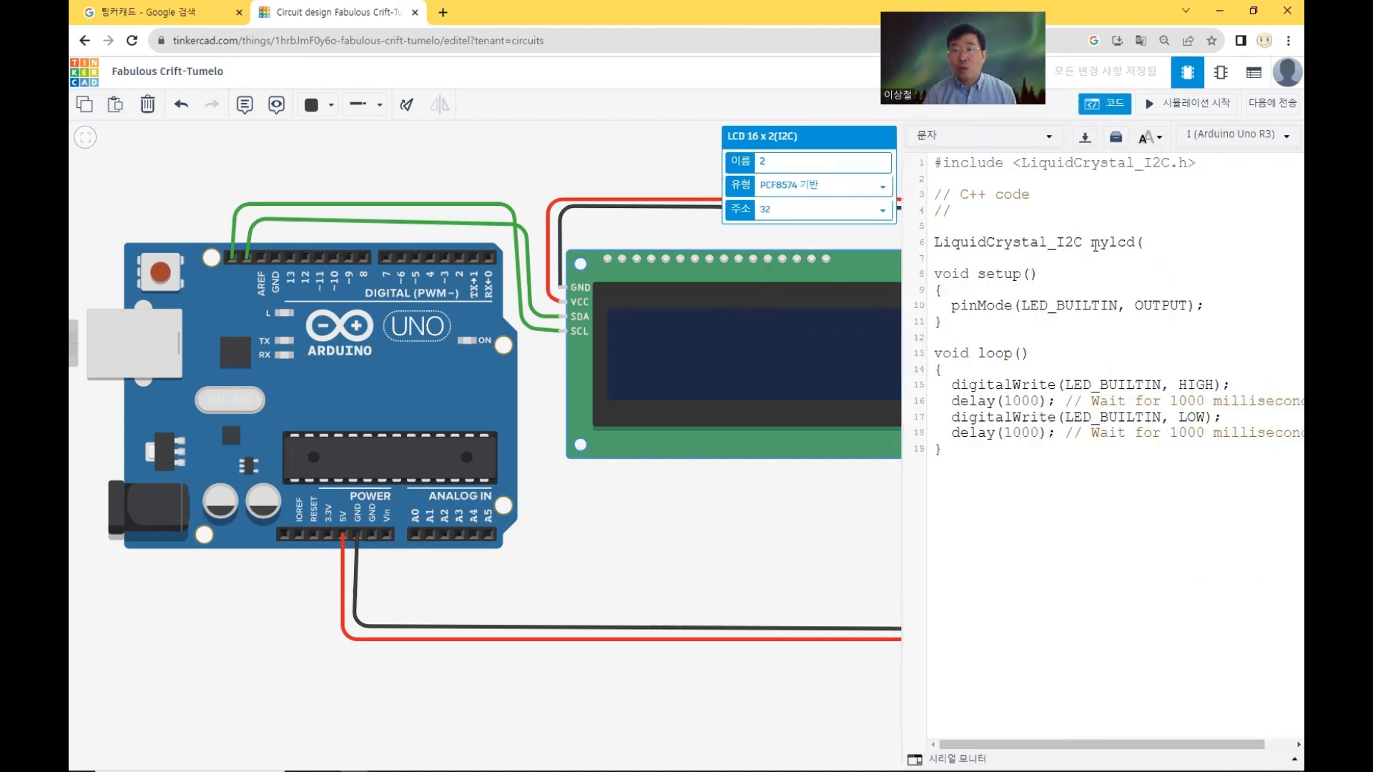
{"action": "left_click_drag", "start_coordinate": [1091, 243], "coordinate": [1140, 244]}
{"action": "left_click", "coordinate": [1139, 244]}
{"action": "type", "text": "("}
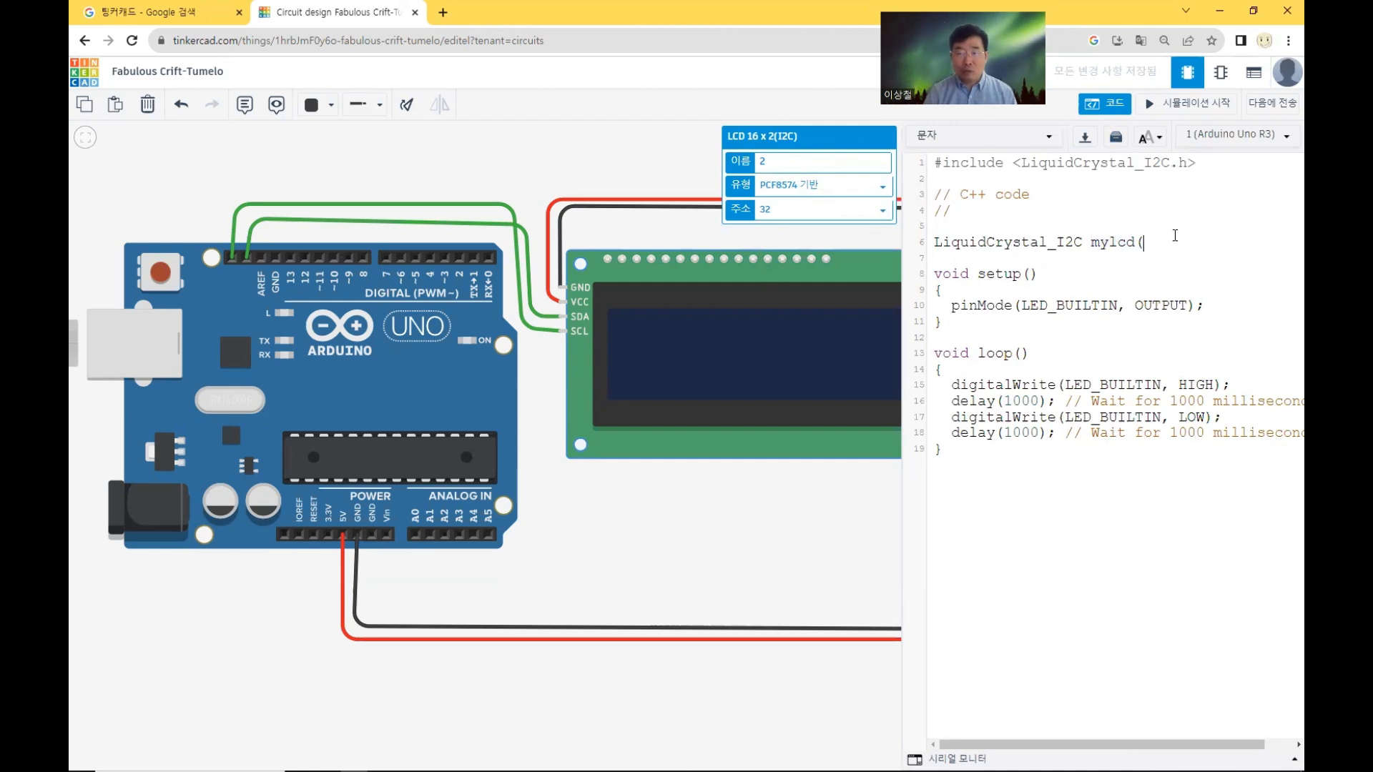
{"action": "type", "text": "32"}
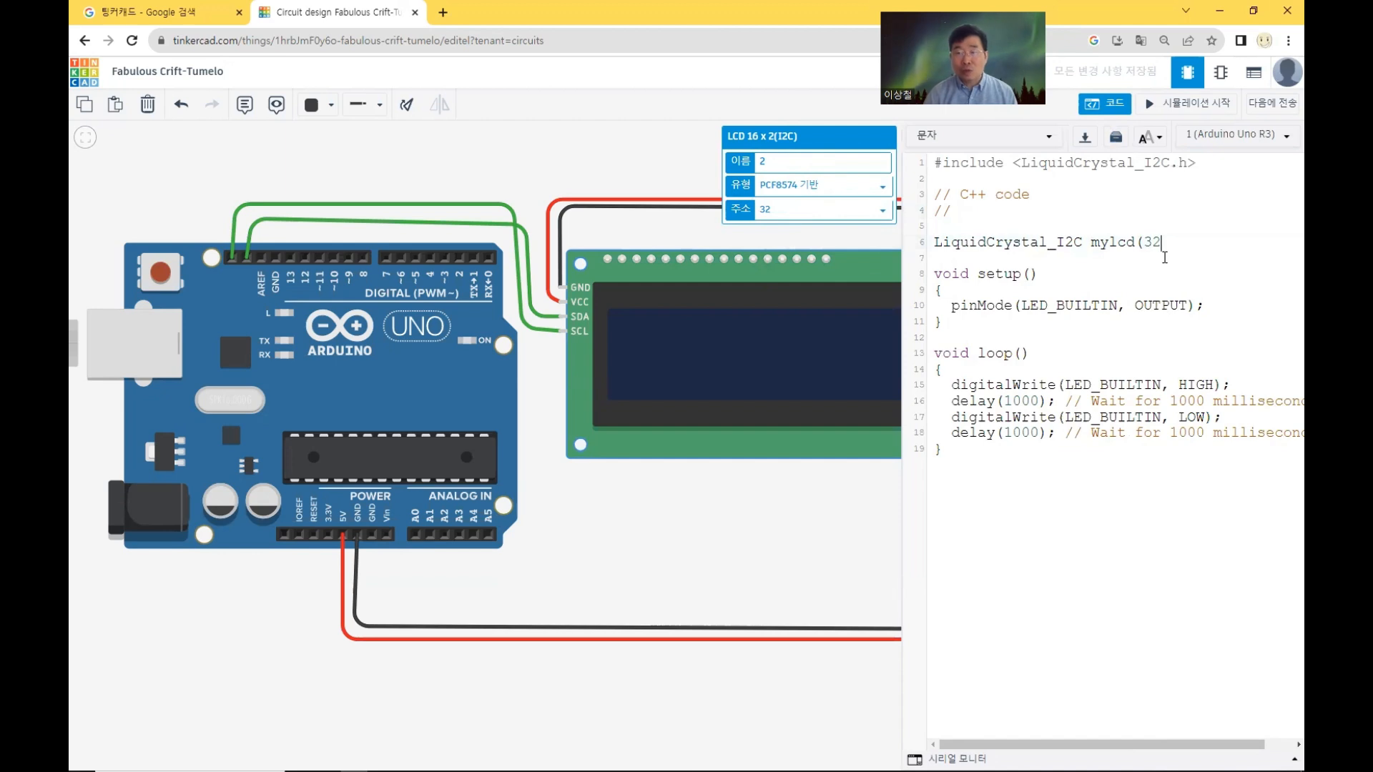
{"action": "type", "text": ","}
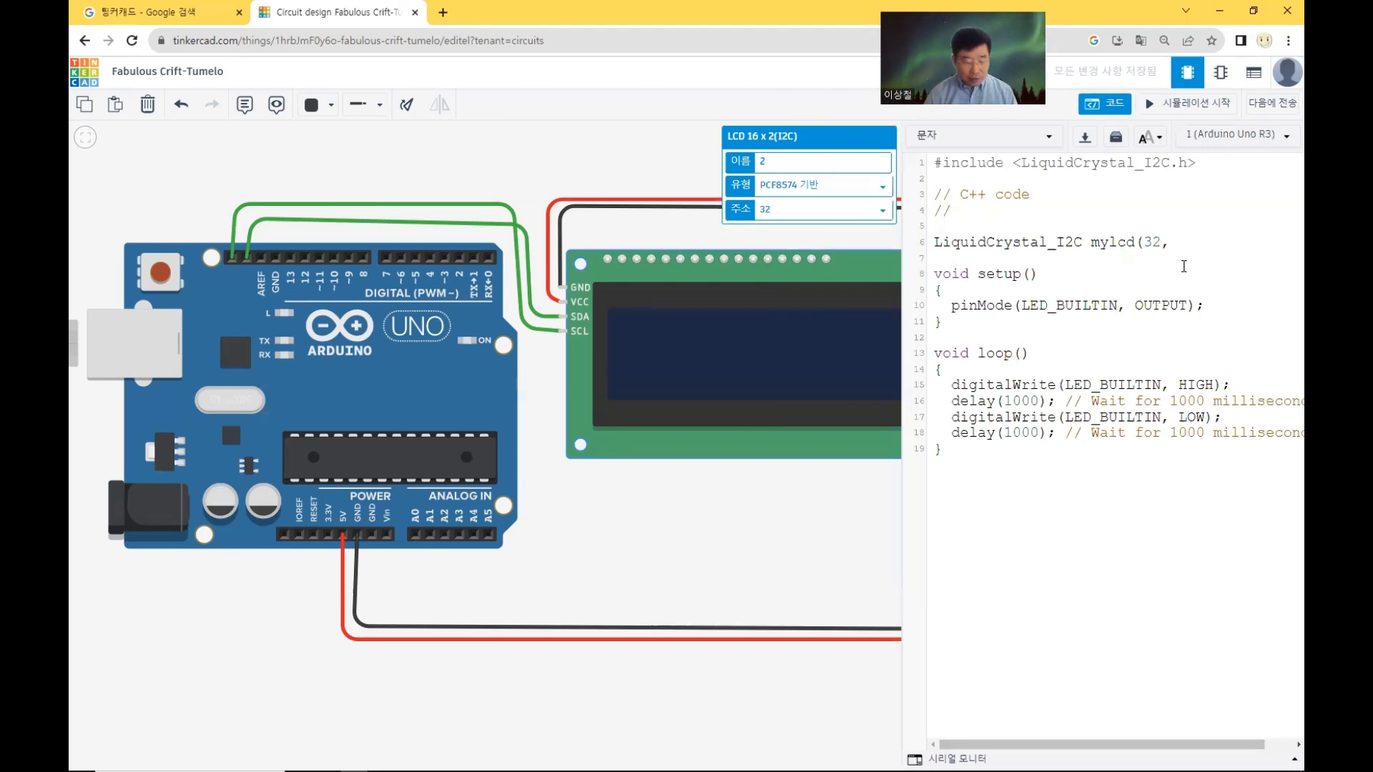
{"action": "type", "text": "16,"}
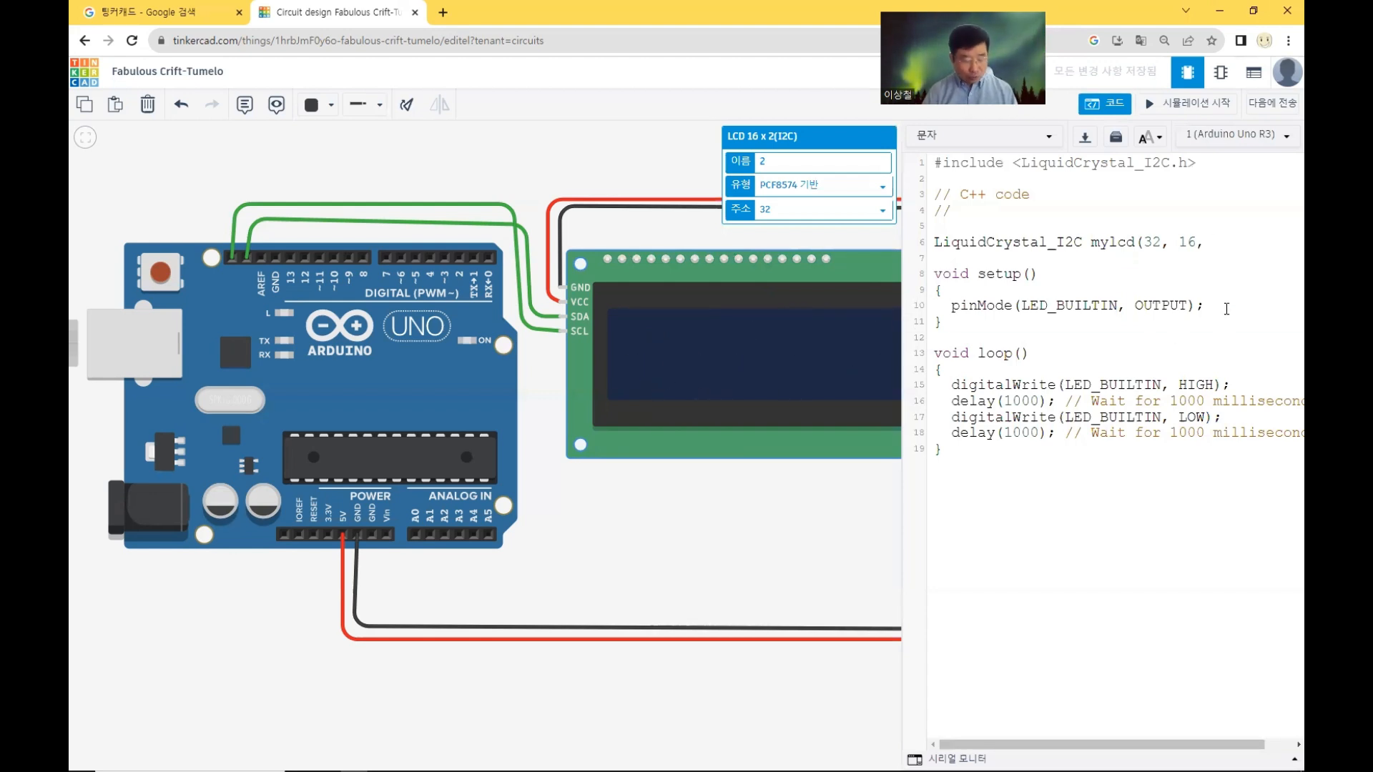
{"action": "type", "text": "2)"}
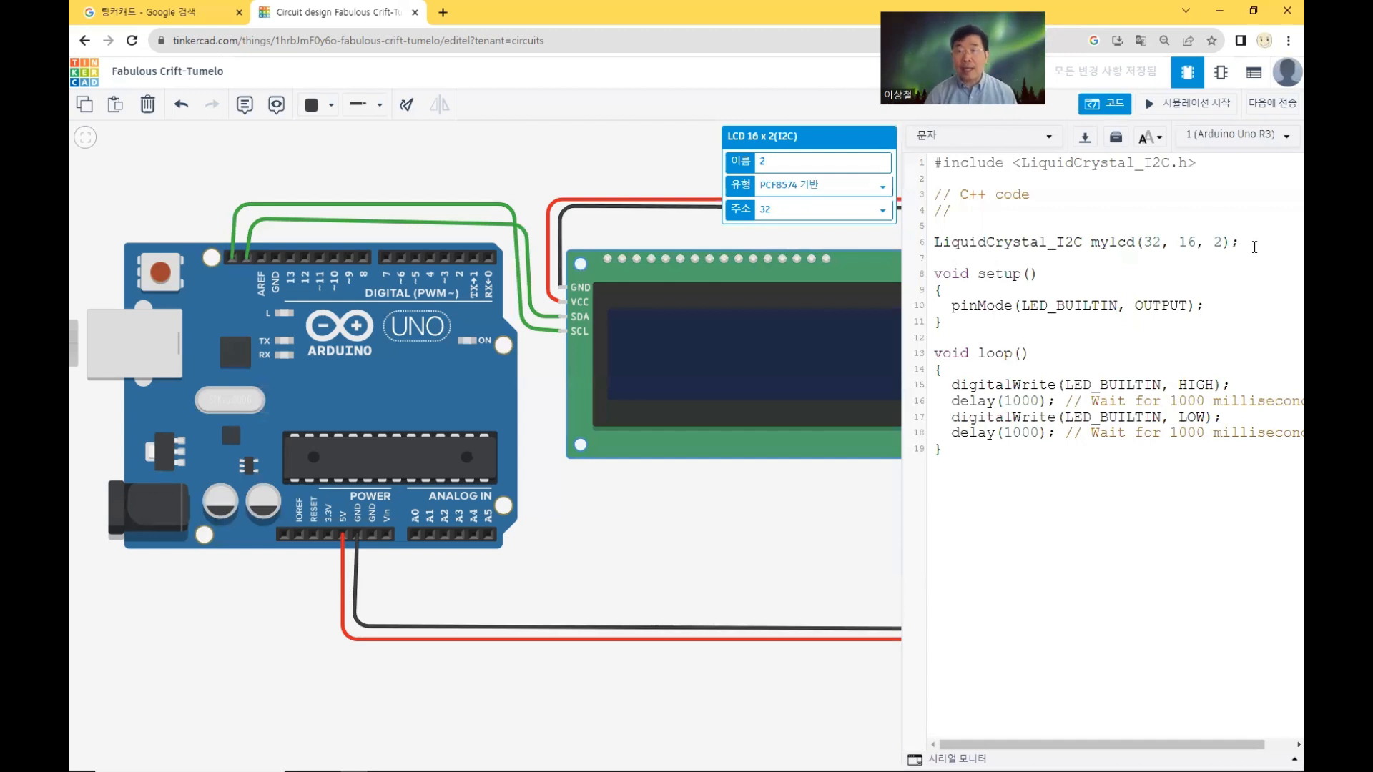
{"action": "type", "text": ";"}
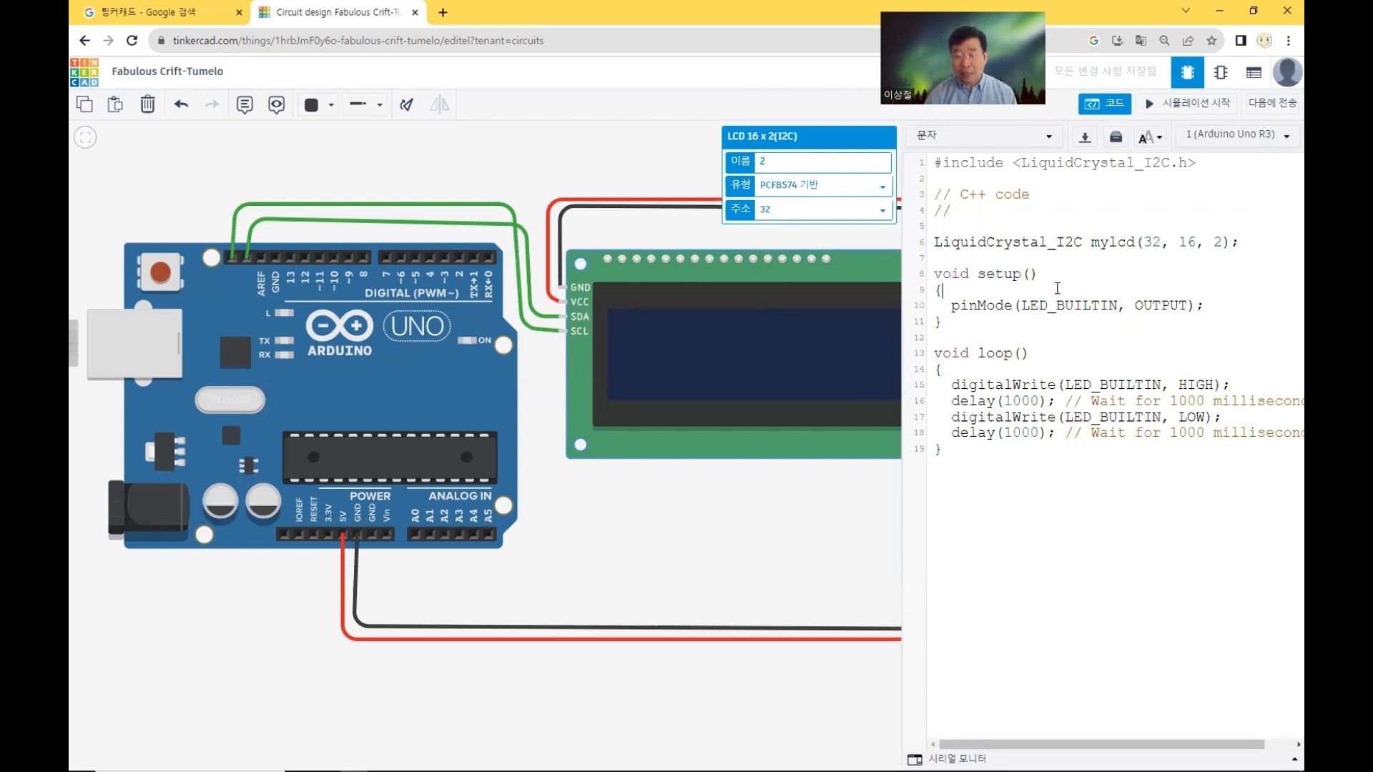
Step: Insert the LCD initialization call "mylcd.init();" as the first statement in setup(), with a new line below it
{"action": "left_click", "coordinate": [1058, 288]}
{"action": "key", "text": "Return"}
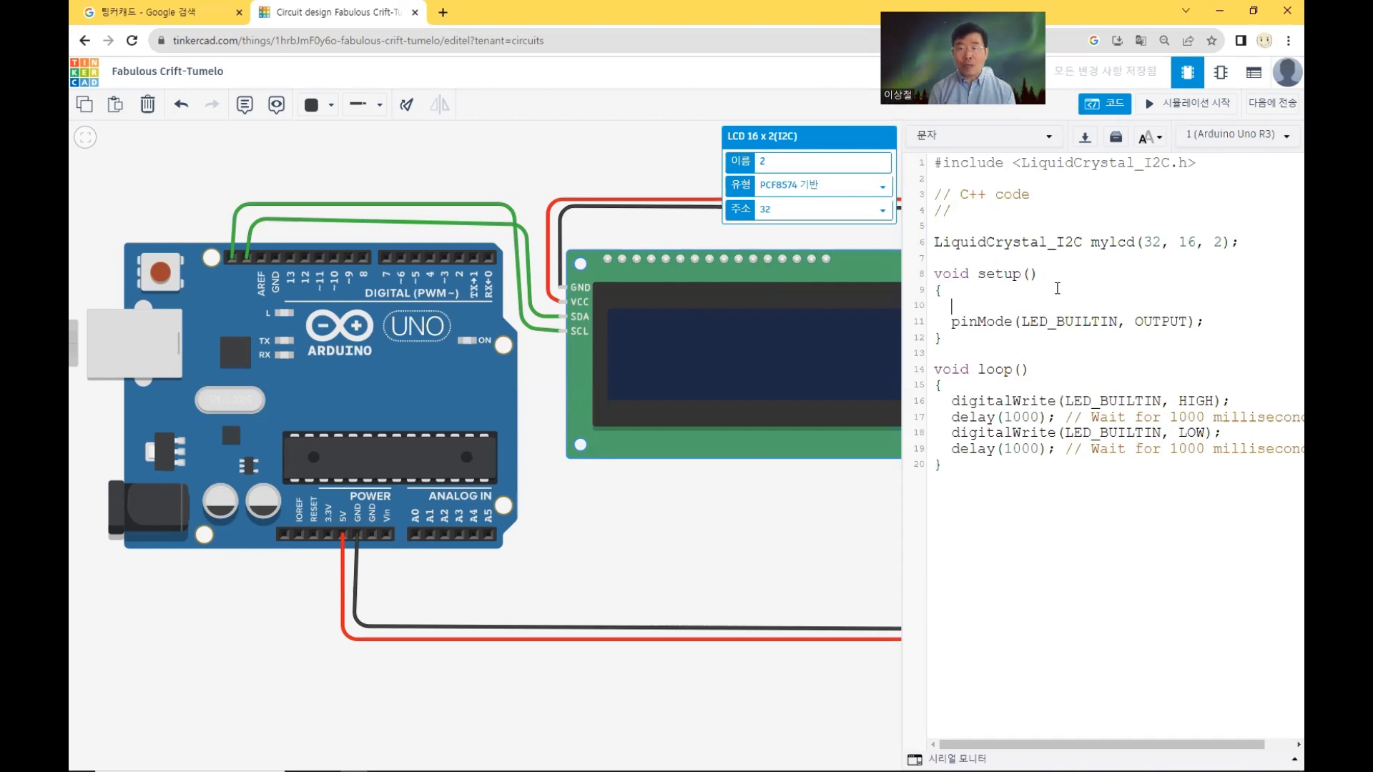
{"action": "type", "text": "my"}
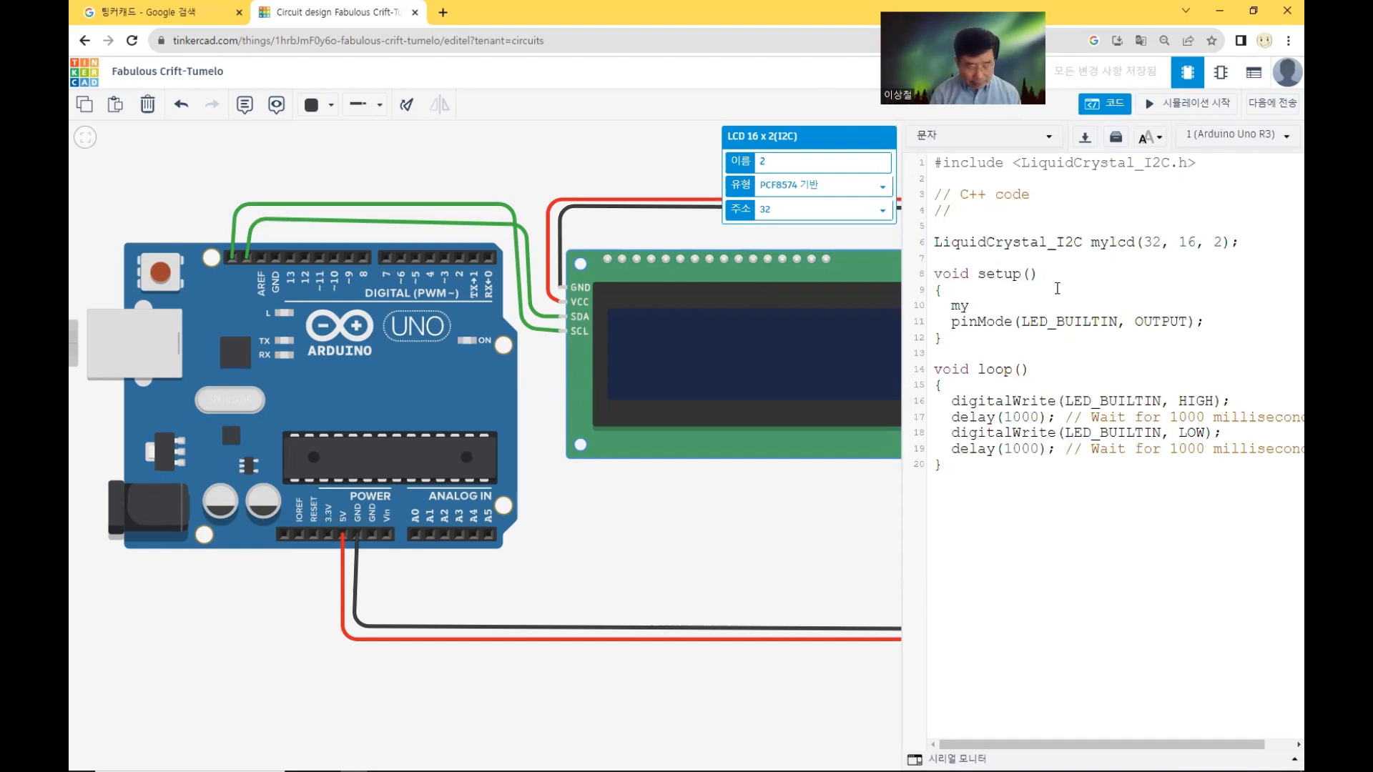
{"action": "type", "text": "lcd"}
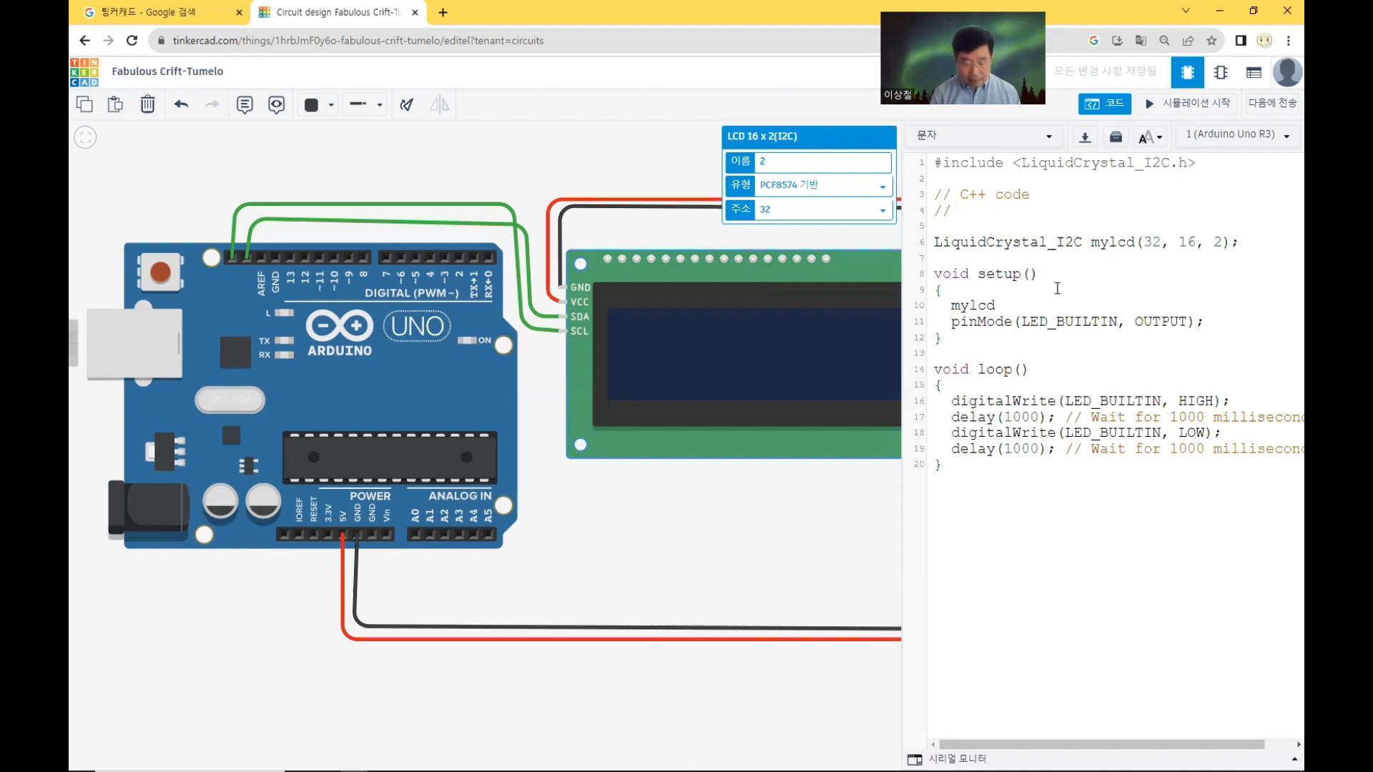
{"action": "type", "text": ".in"}
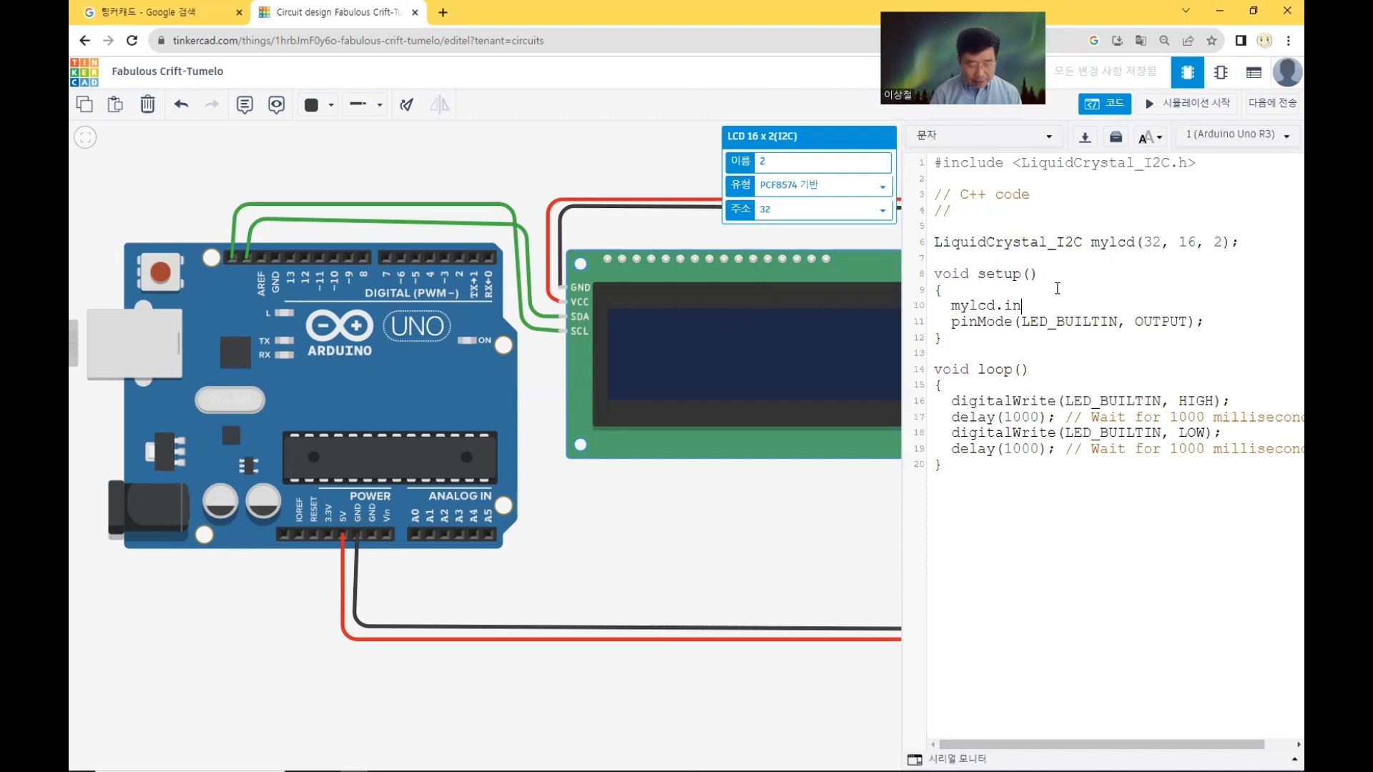
{"action": "type", "text": "it();"}
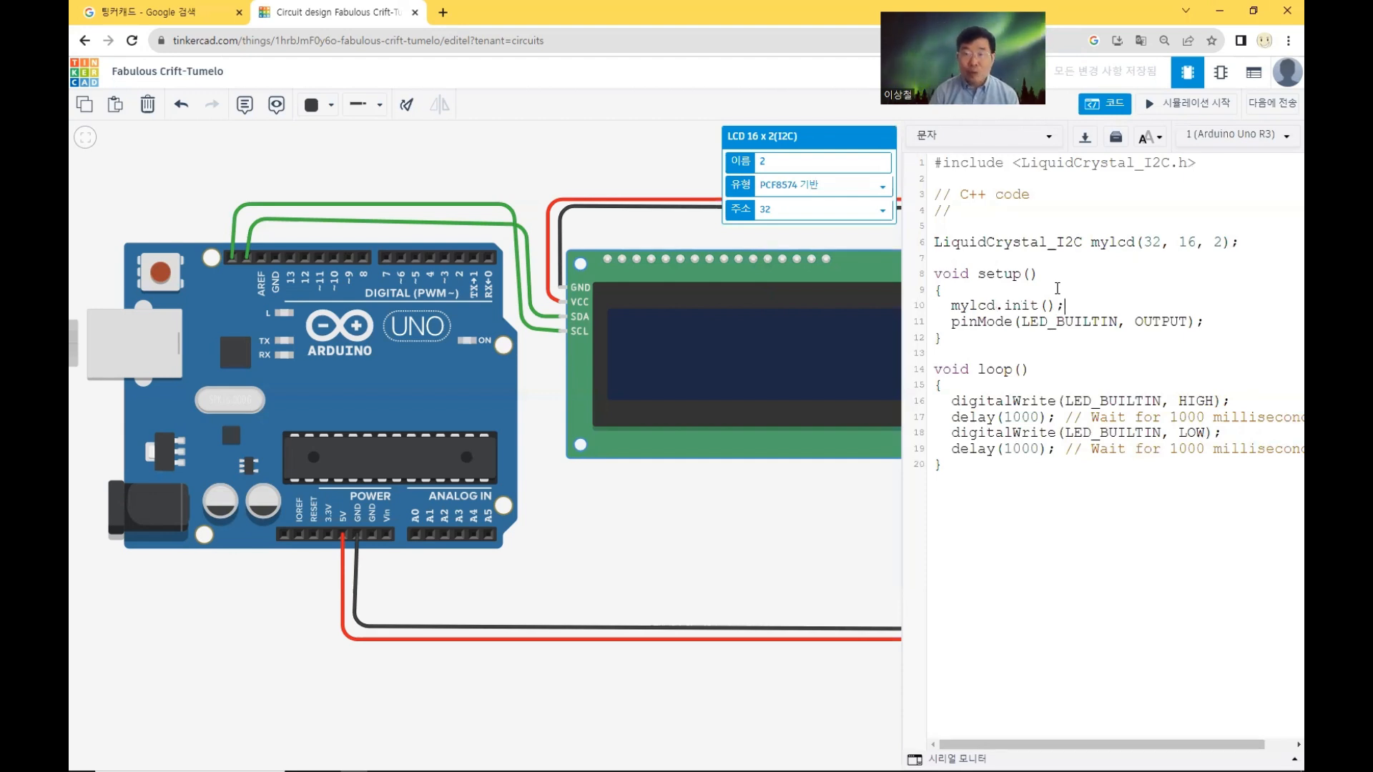
{"action": "key", "text": "Return"}
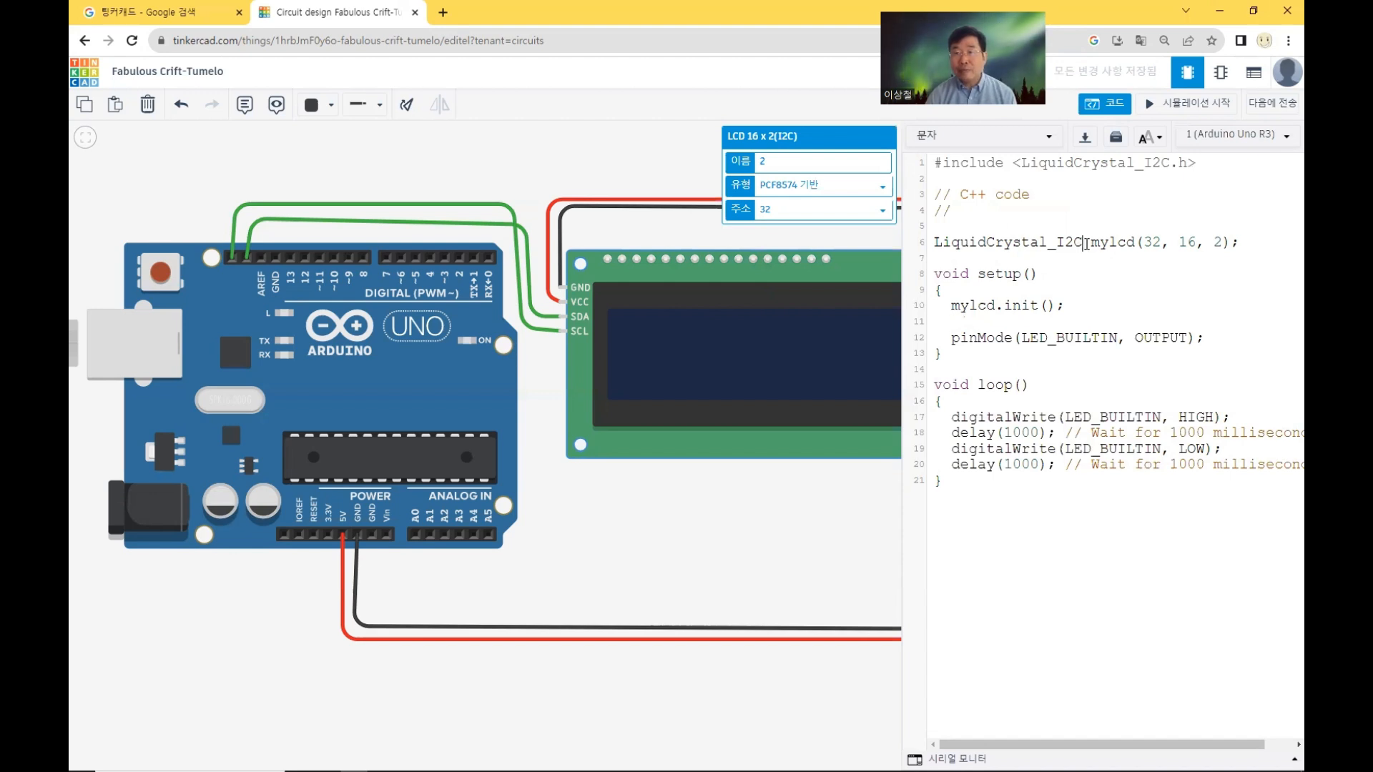
Step: Review the mylcd declaration and init call, and add "mylcd.print("hello");" beneath the init call, followed by a blank line
{"action": "left_click_drag", "start_coordinate": [1088, 243], "coordinate": [1225, 240]}
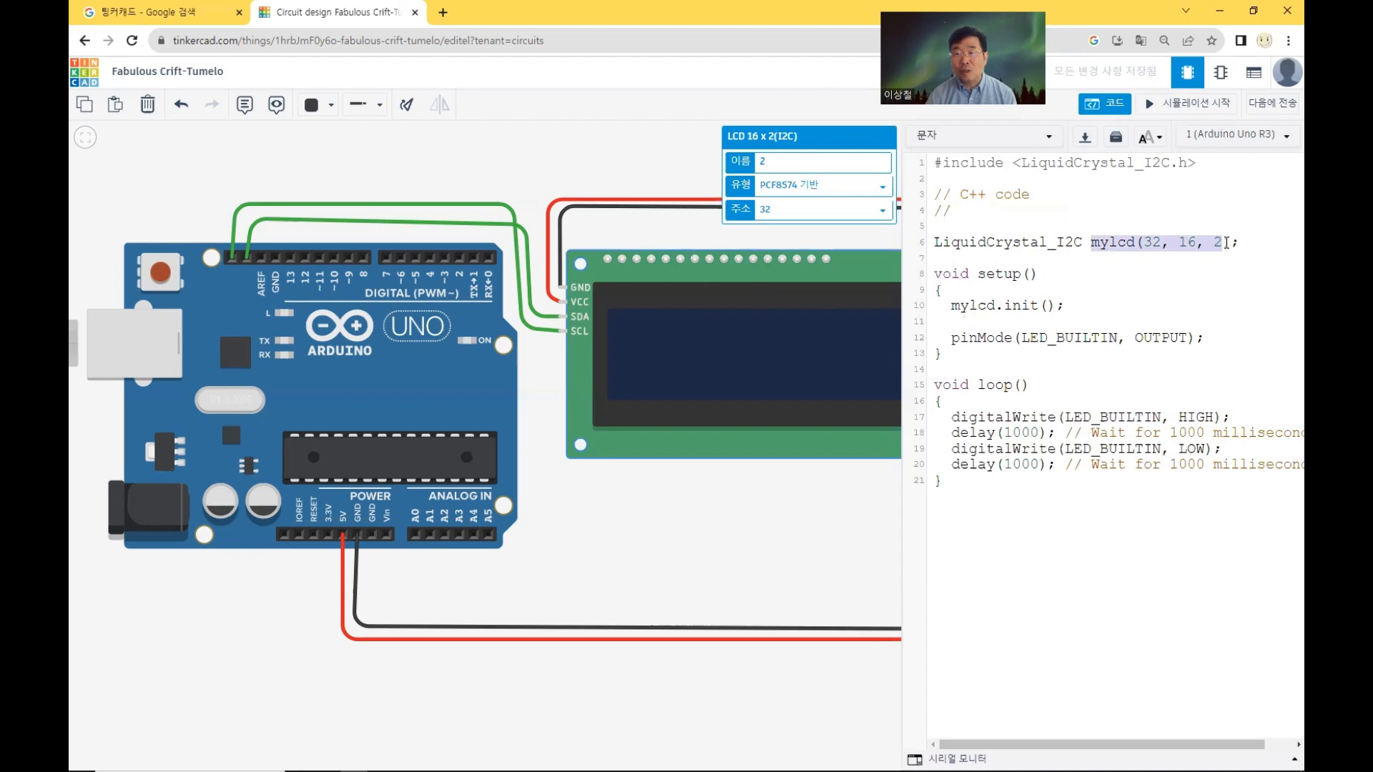
{"action": "left_click", "coordinate": [1242, 243]}
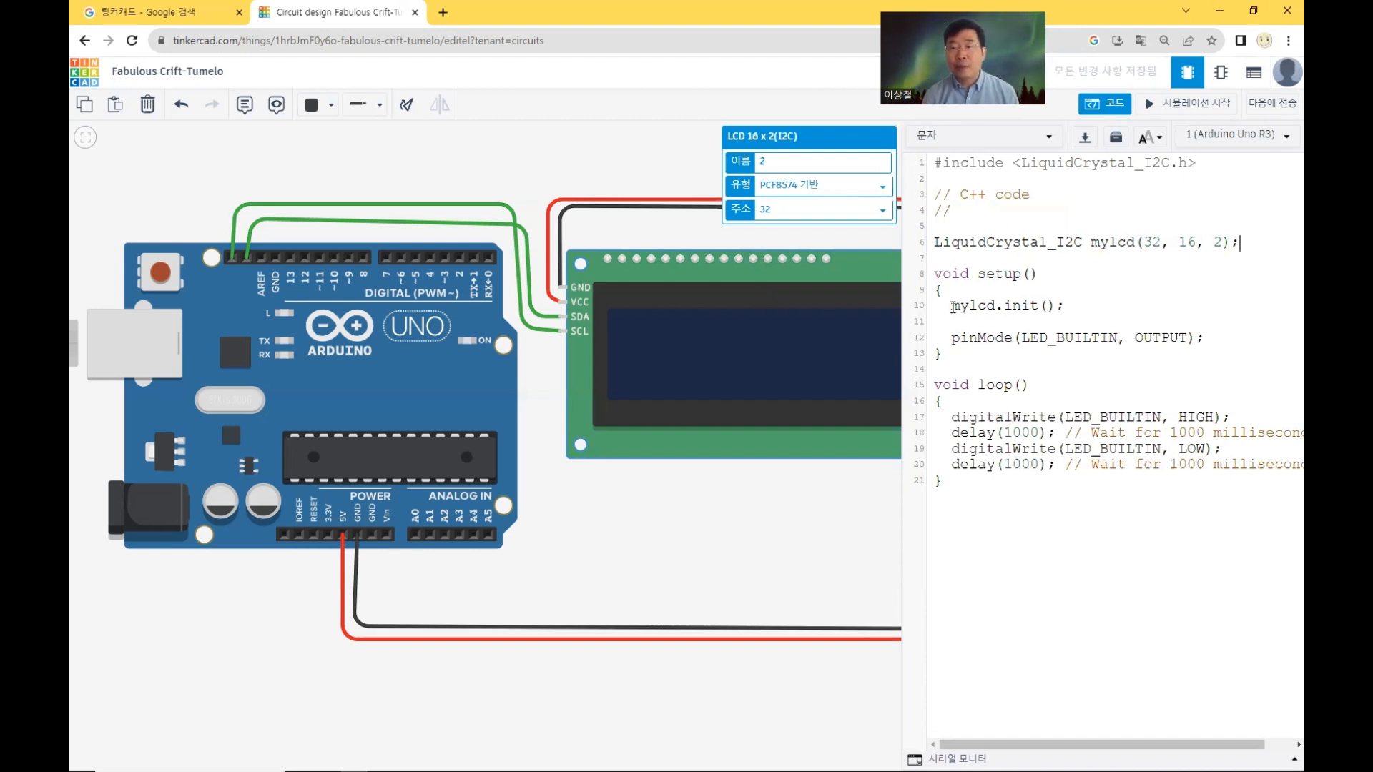
{"action": "left_click_drag", "start_coordinate": [952, 307], "coordinate": [1095, 307]}
{"action": "left_click", "coordinate": [1094, 307]}
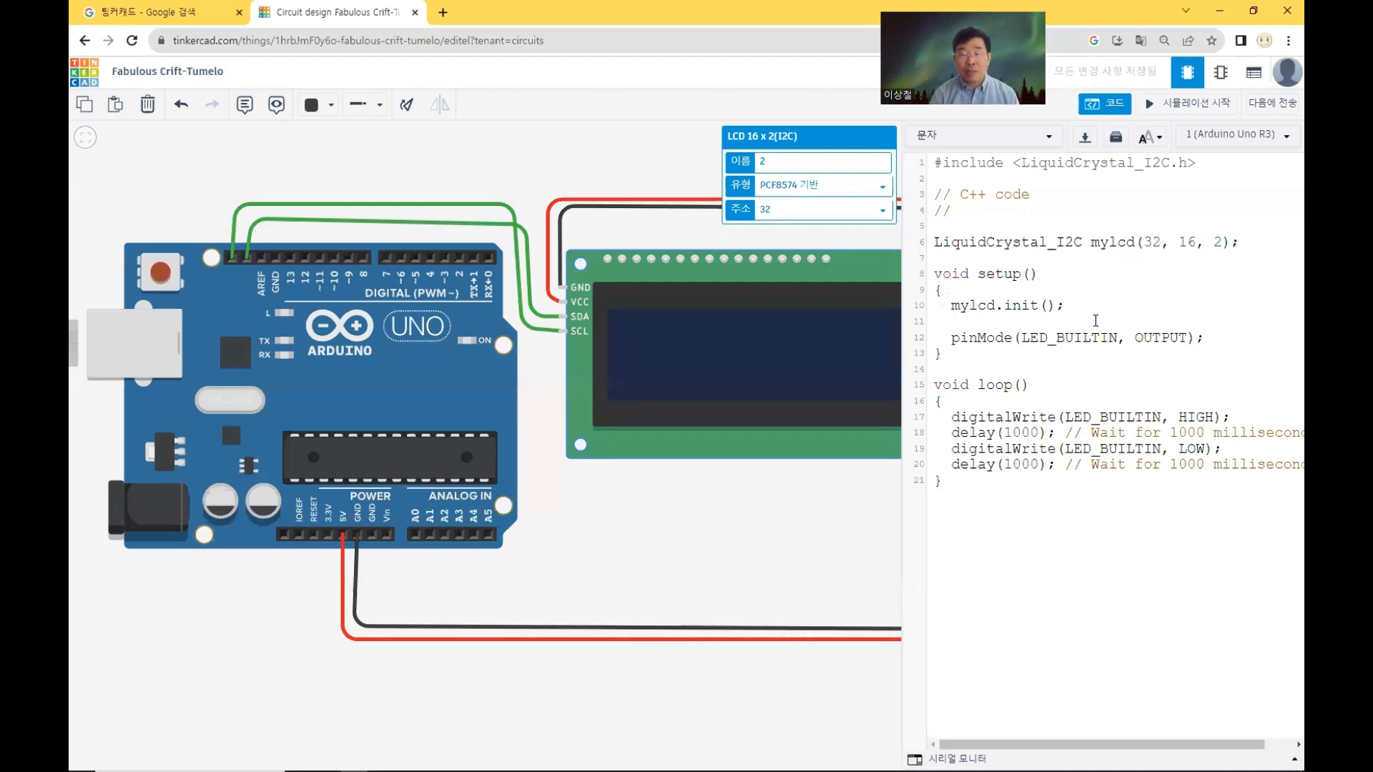
{"action": "type", "text": "my"}
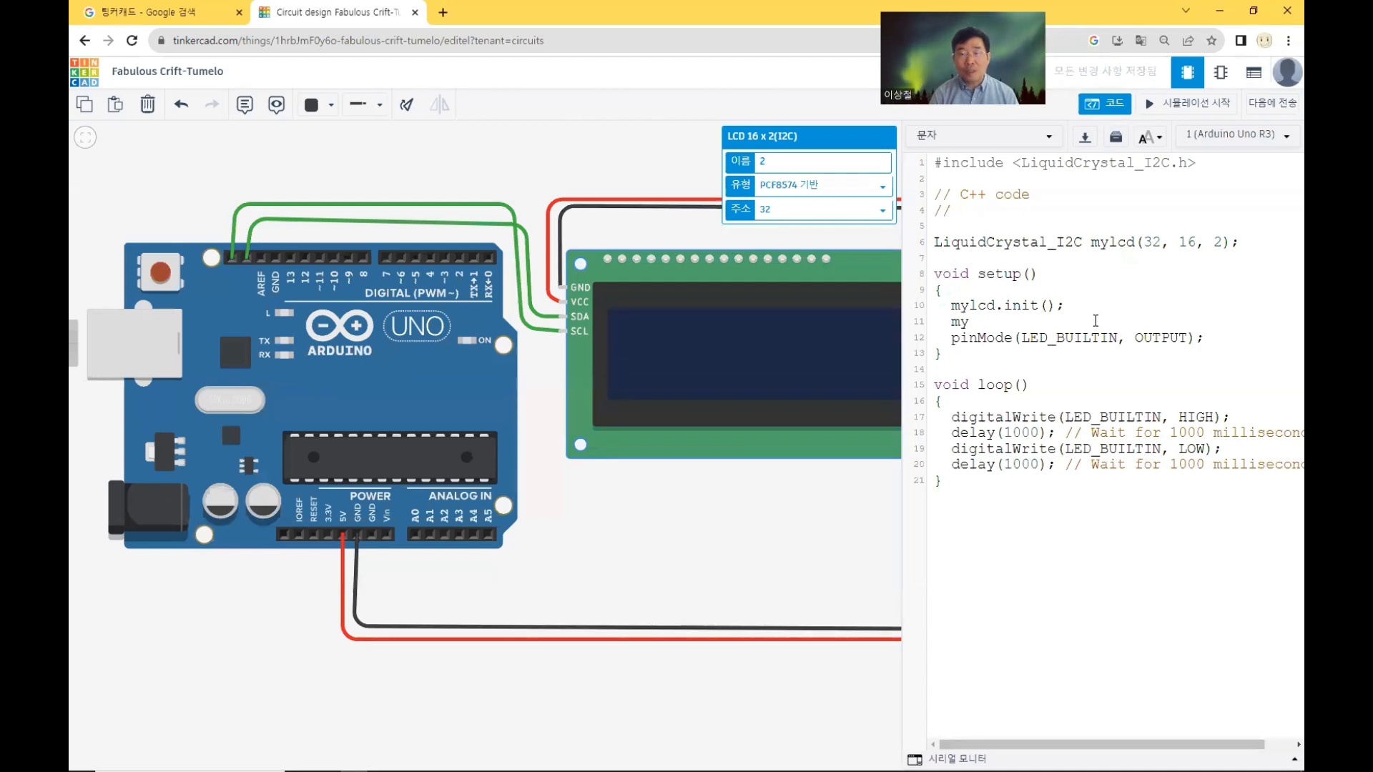
{"action": "type", "text": "lcd"}
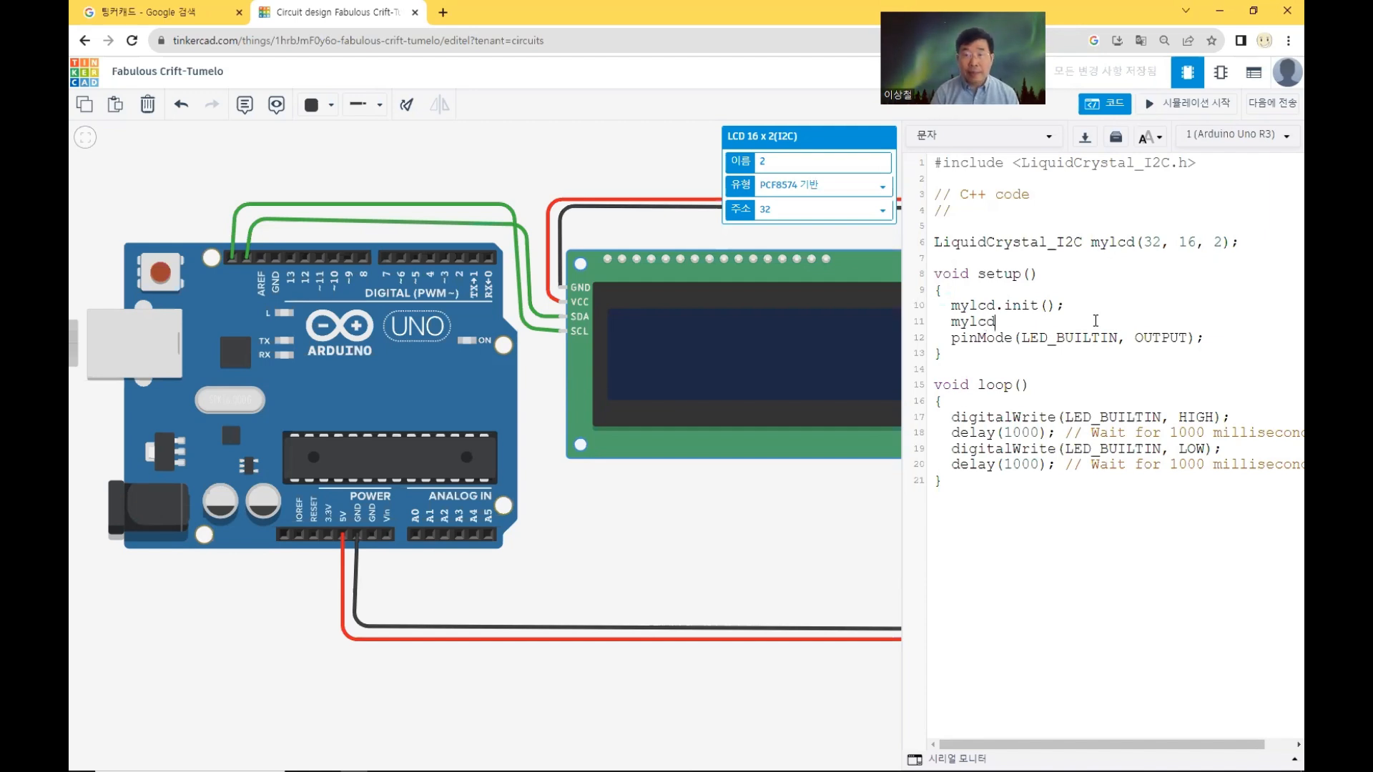
{"action": "type", "text": ".pri"}
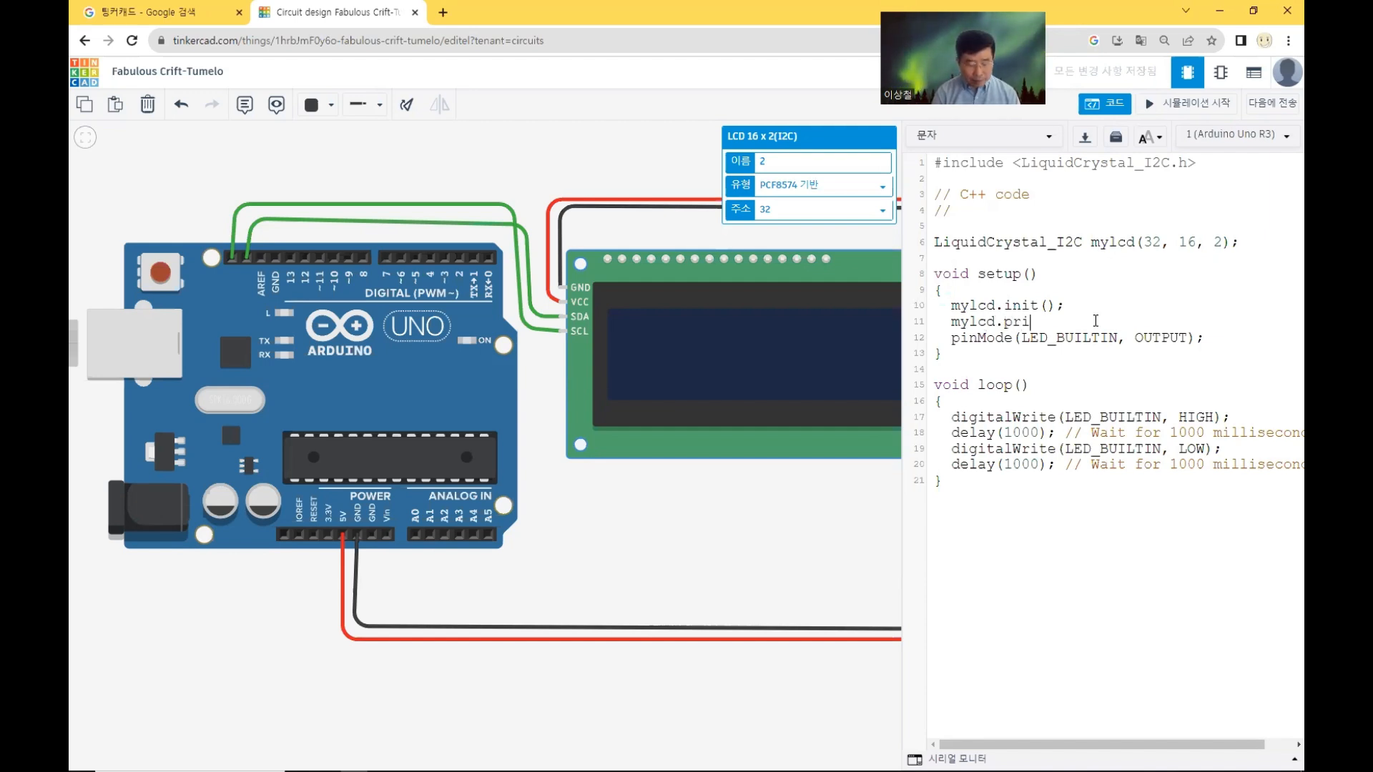
{"action": "type", "text": "nt("}
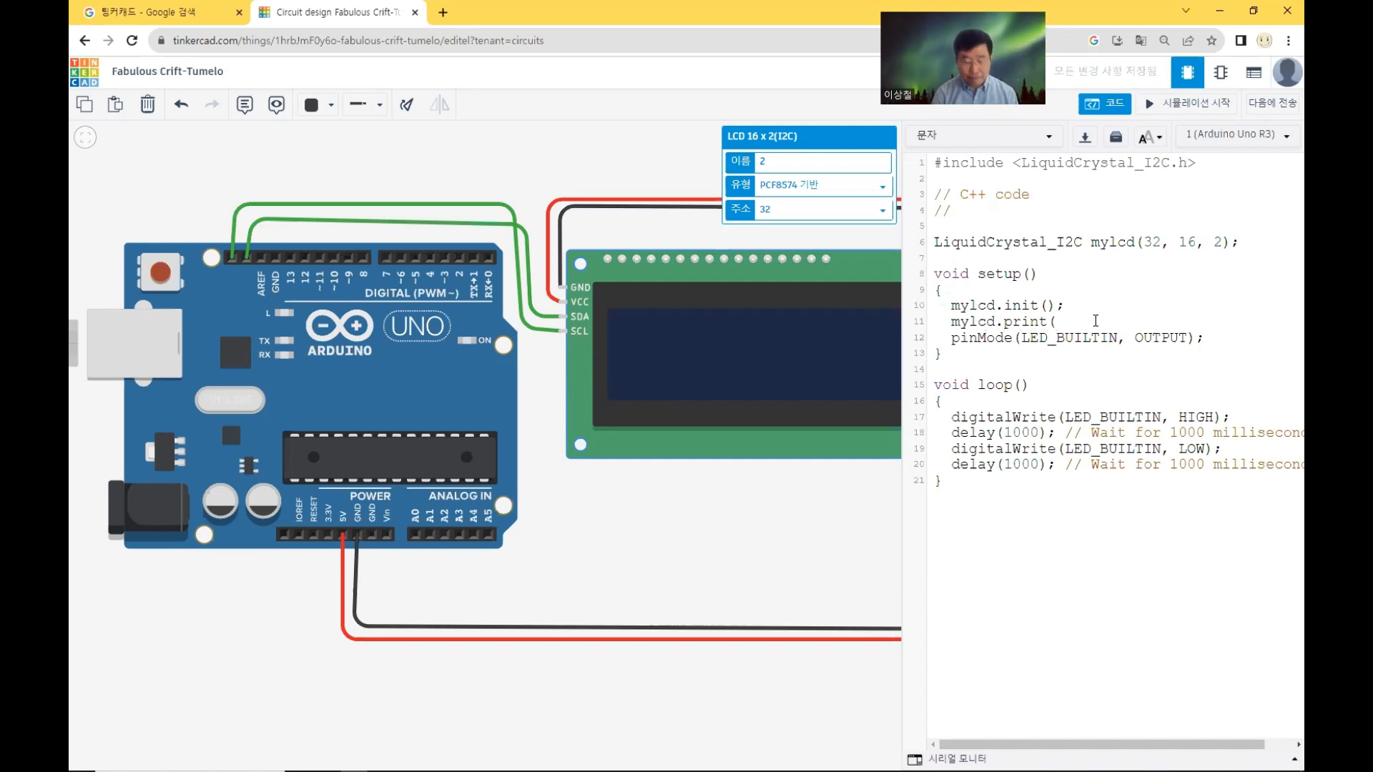
{"action": "type", "text": "\"he"}
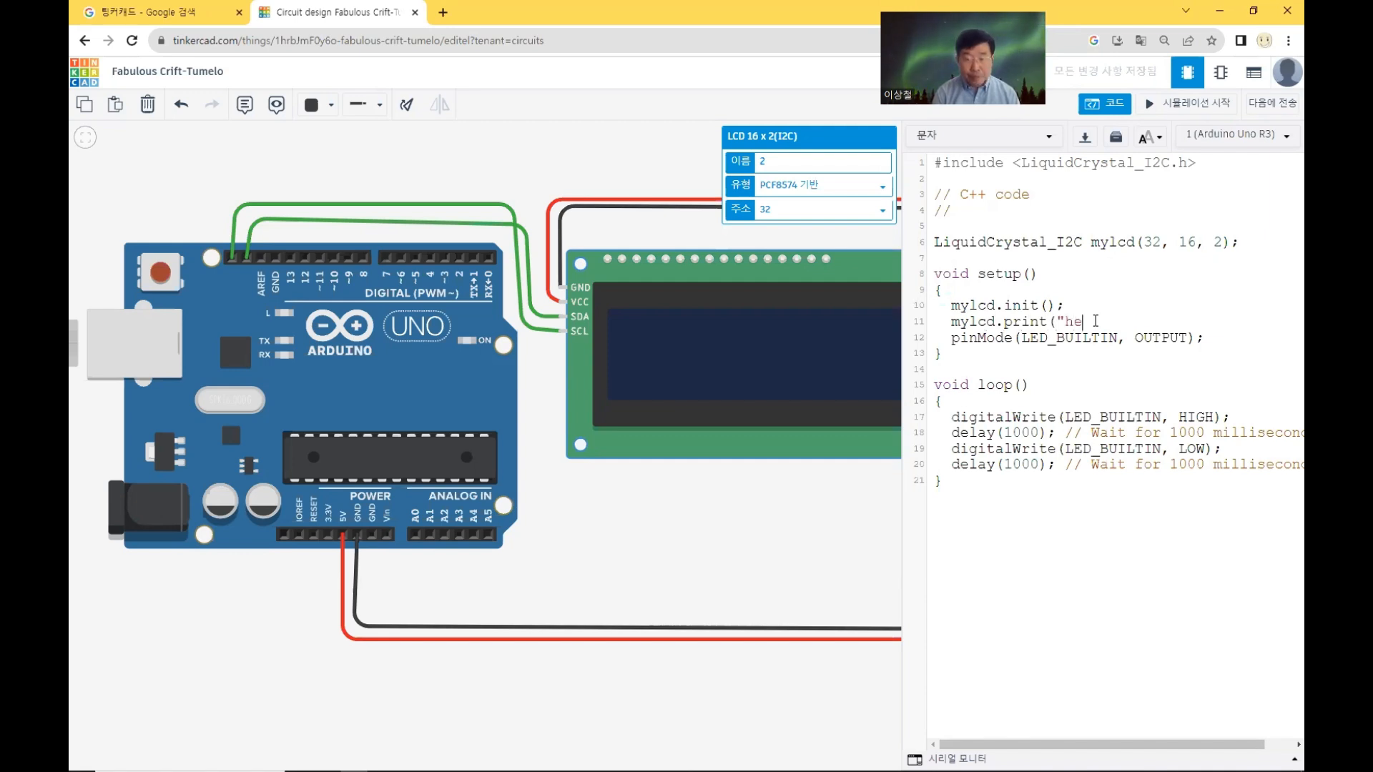
{"action": "type", "text": "llo"}
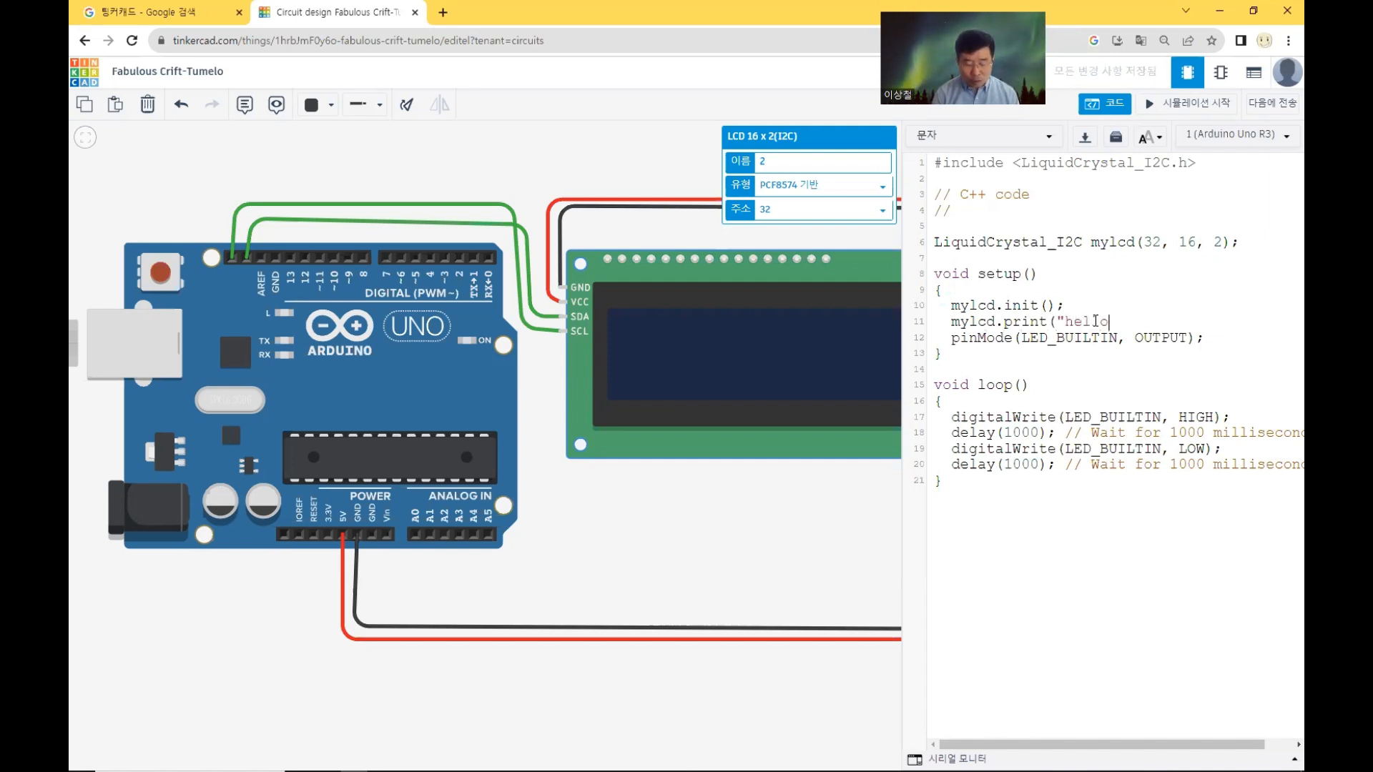
{"action": "type", "text": "\");"}
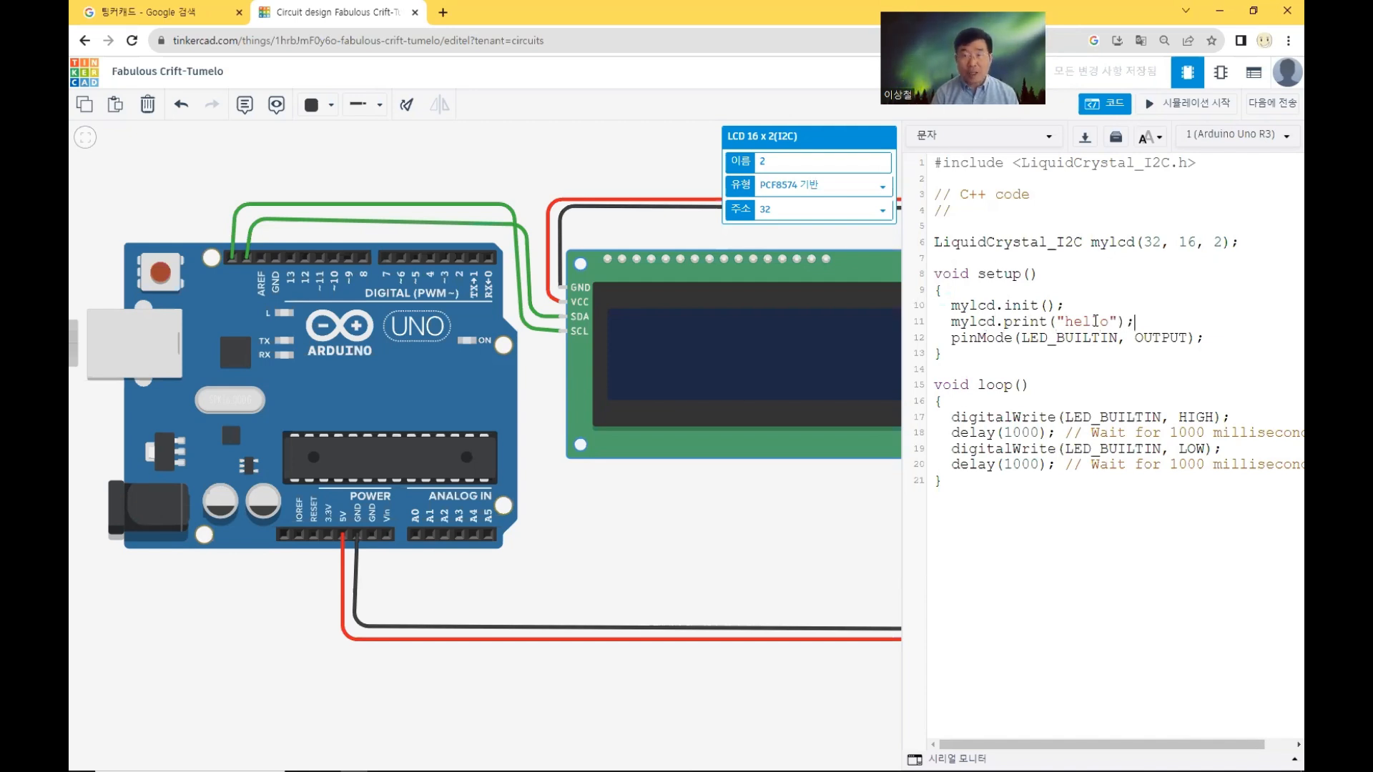
{"action": "key", "text": "Return"}
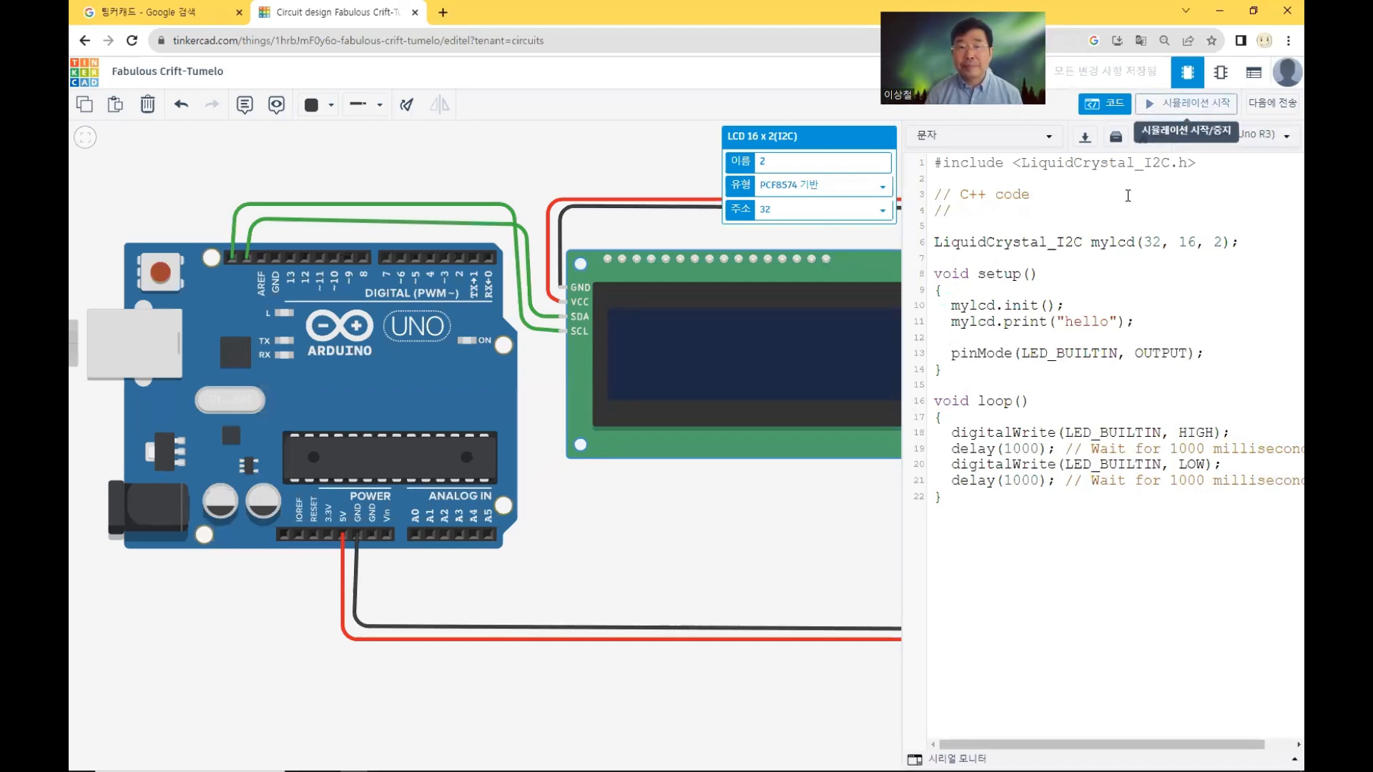
Step: Start the simulation and hide the code editor and component list to view the whole circuit with the LCD output
{"action": "left_click_drag", "start_coordinate": [757, 554], "coordinate": [619, 560]}
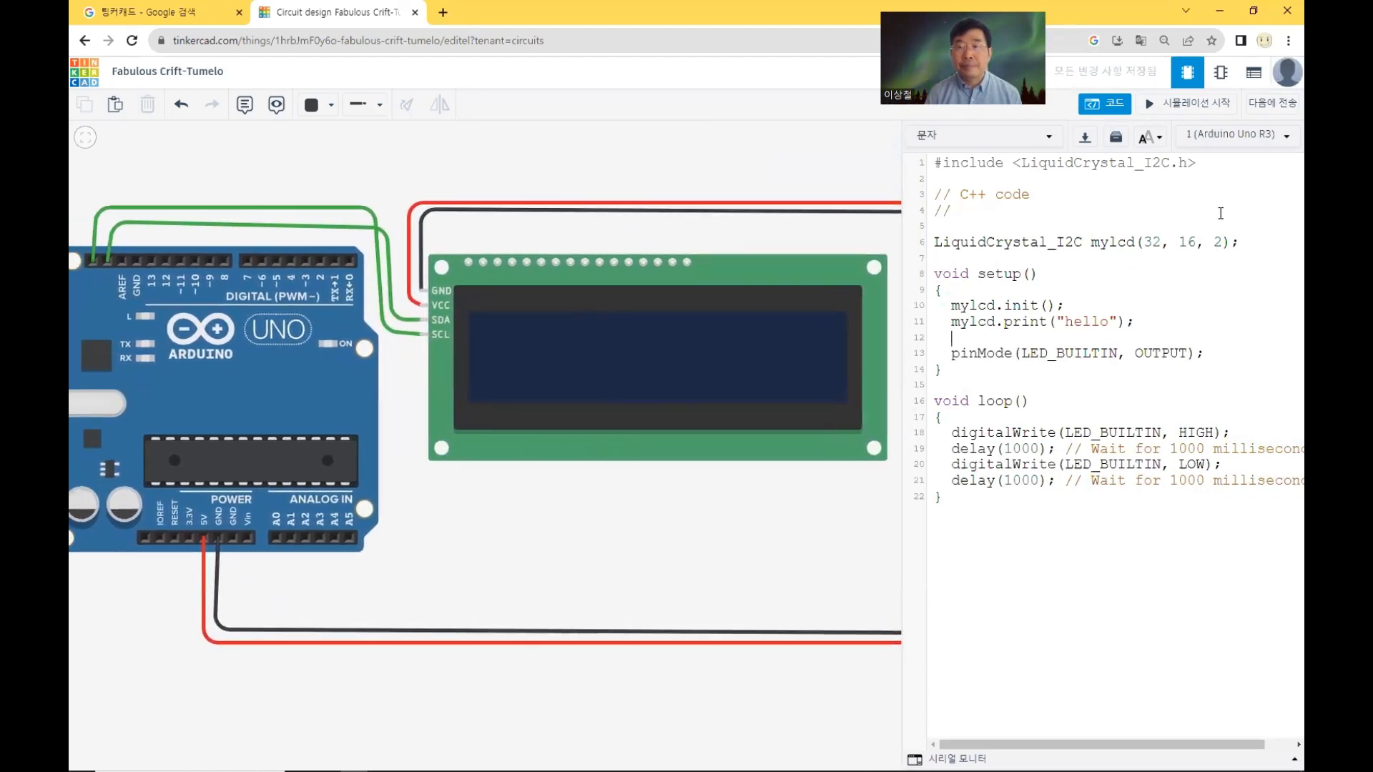
{"action": "left_click", "coordinate": [1204, 109]}
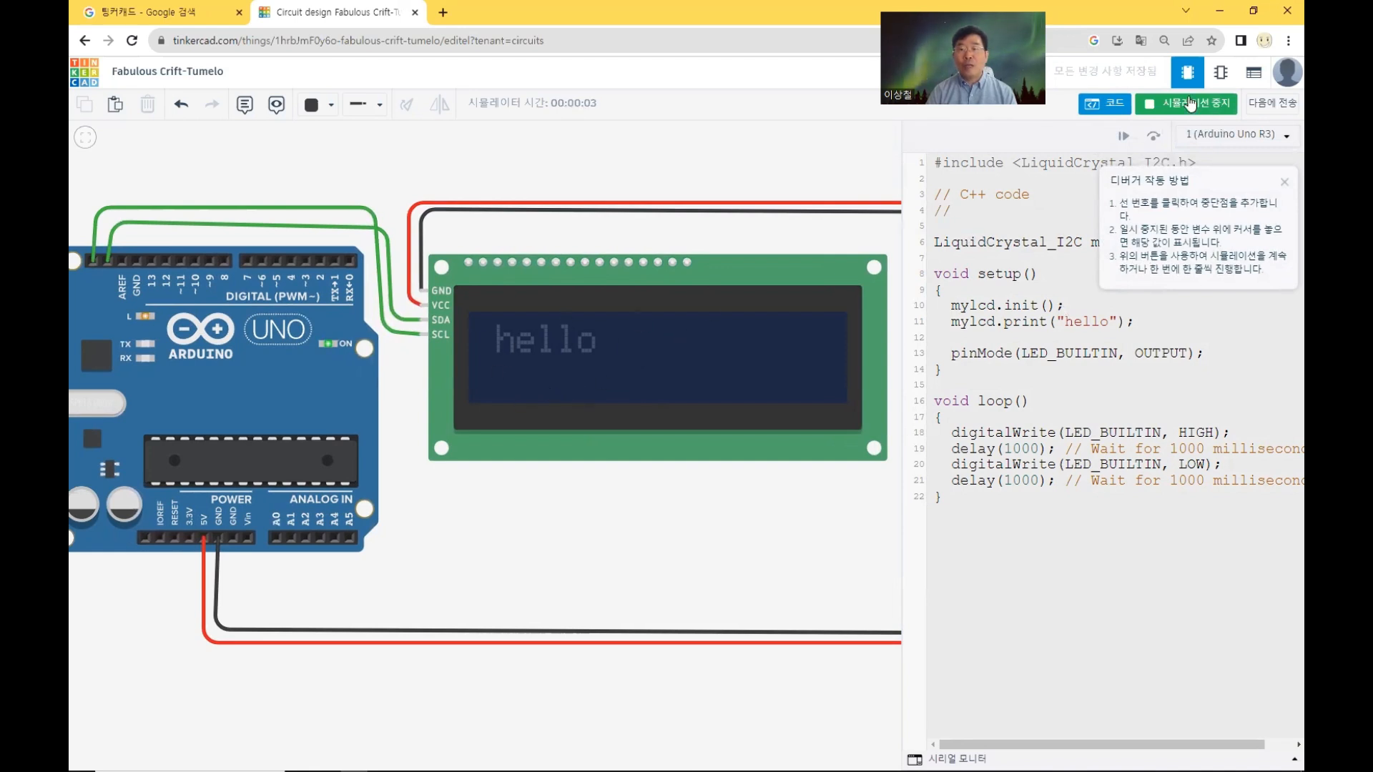
{"action": "left_click", "coordinate": [1119, 108]}
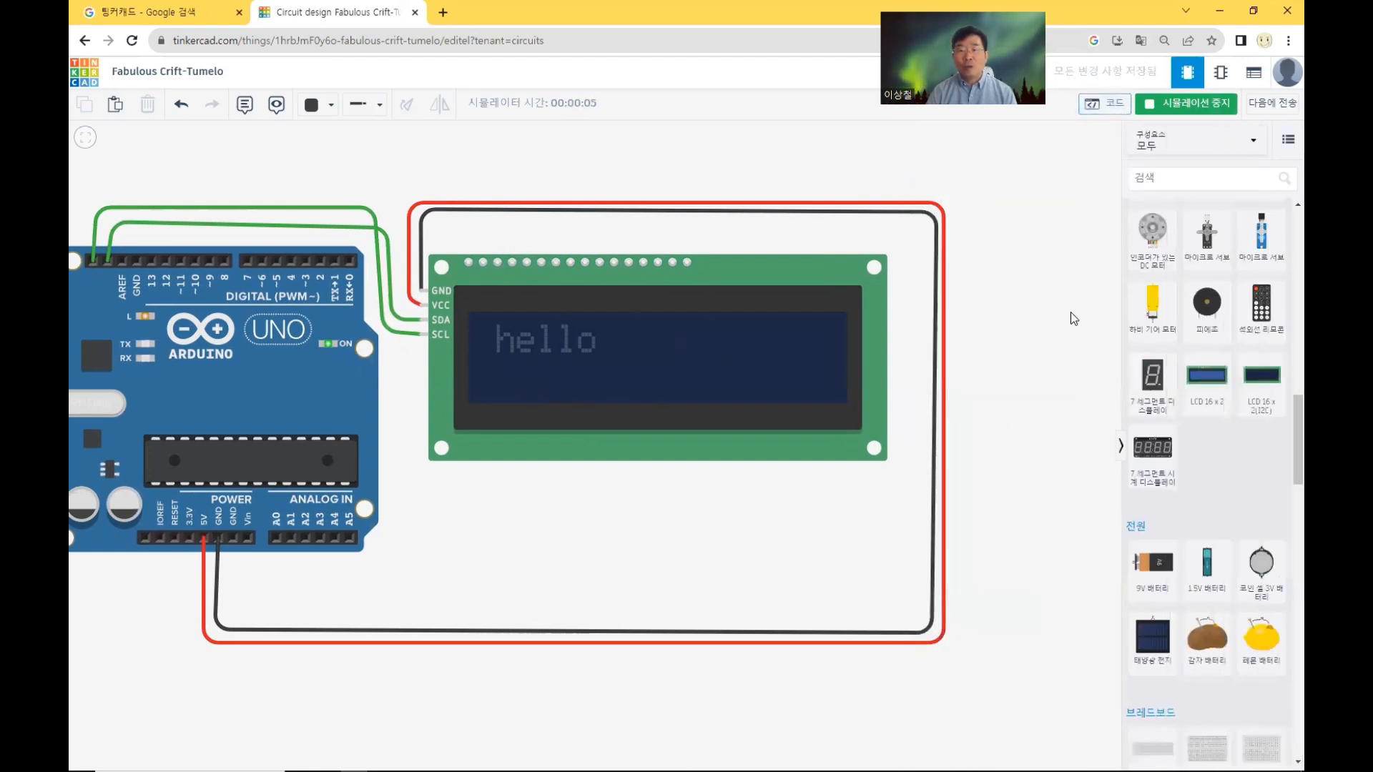
{"action": "left_click", "coordinate": [1121, 449]}
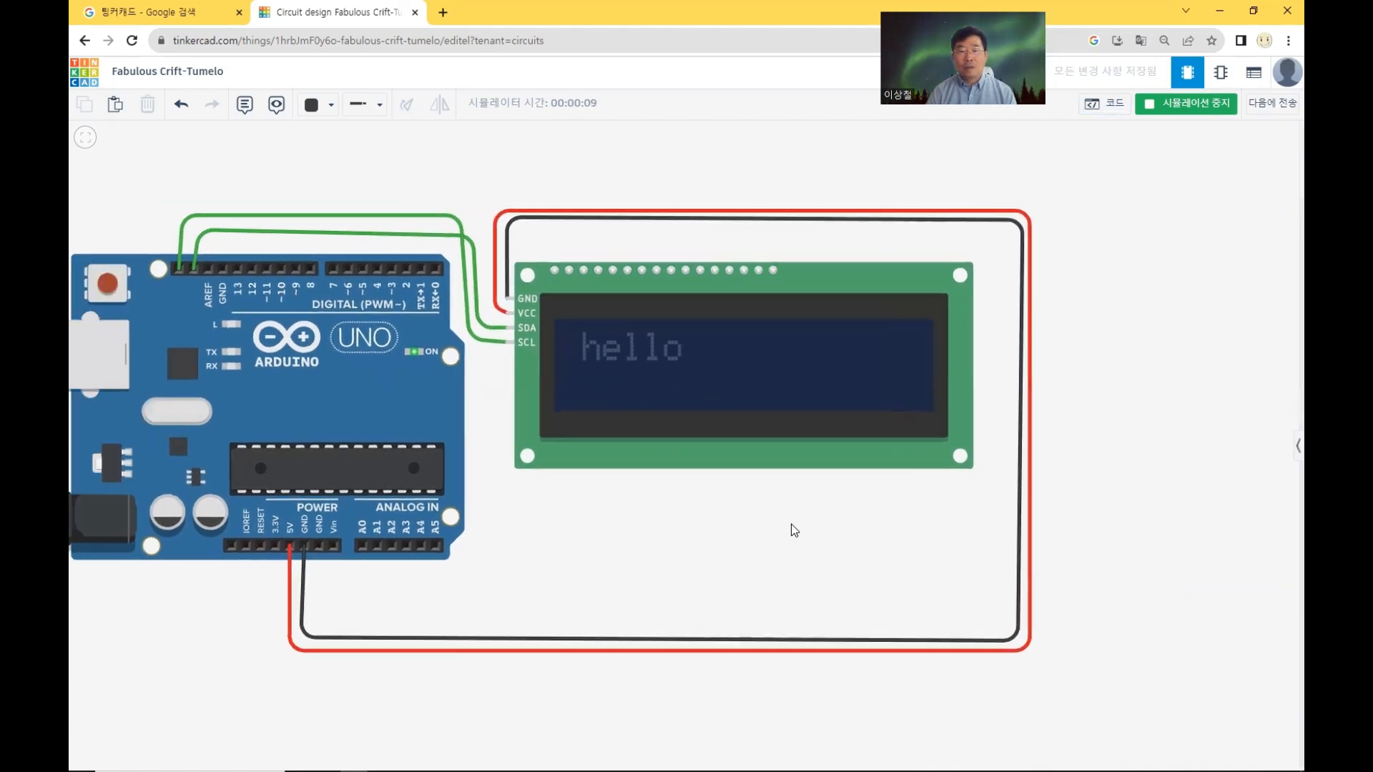
{"action": "left_click_drag", "start_coordinate": [770, 544], "coordinate": [739, 539]}
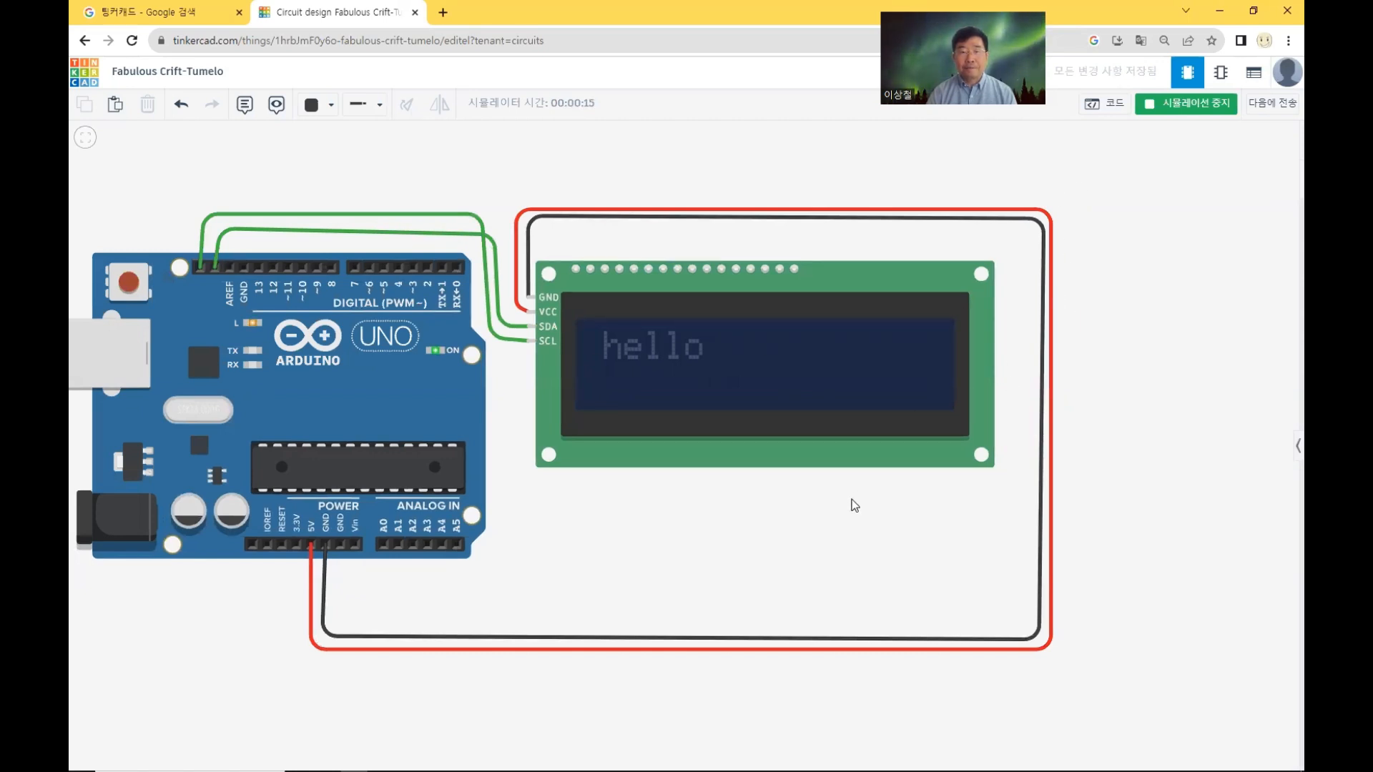
{"action": "left_click_drag", "start_coordinate": [850, 501], "coordinate": [828, 502]}
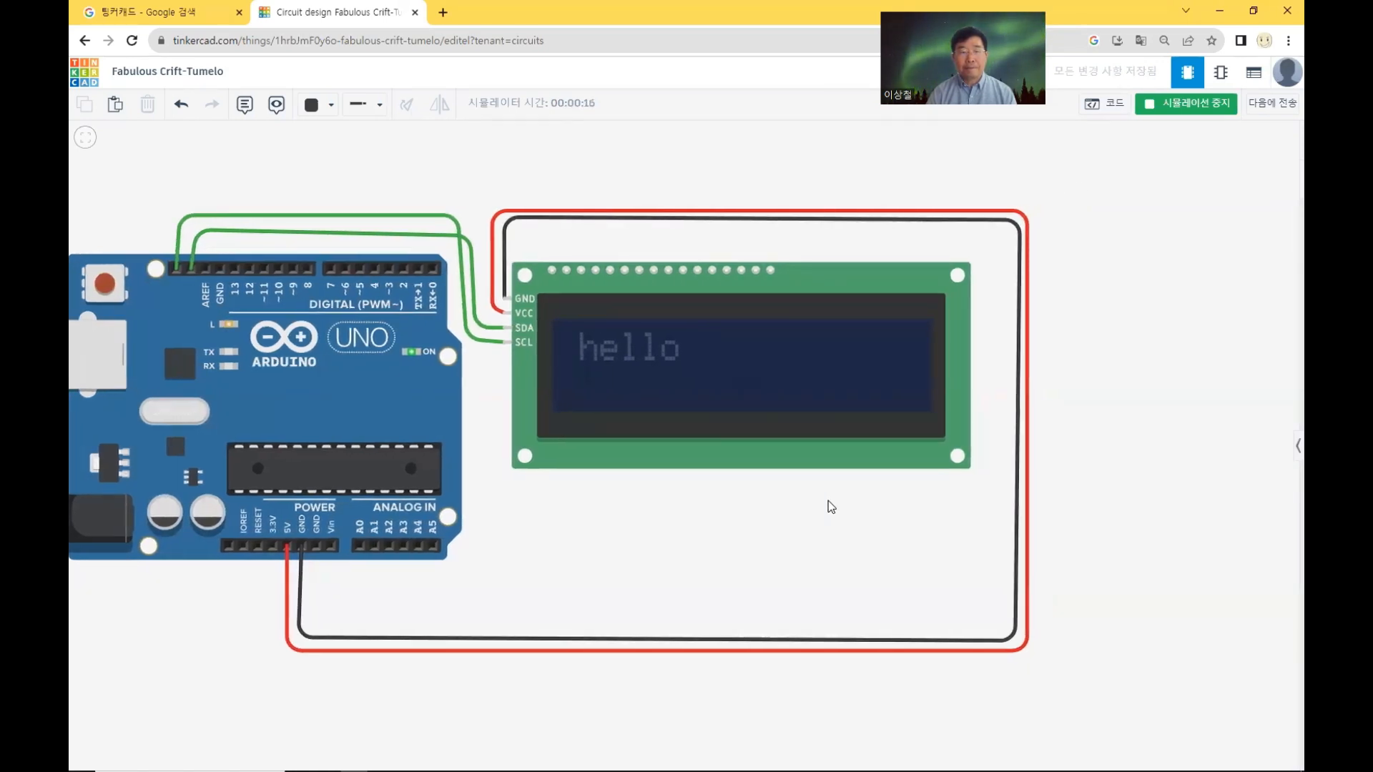
Step: Reopen the code during the simulation, dismiss the debugger hint and examine the LiquidCrystal_I2C include line
{"action": "left_click", "coordinate": [1102, 104]}
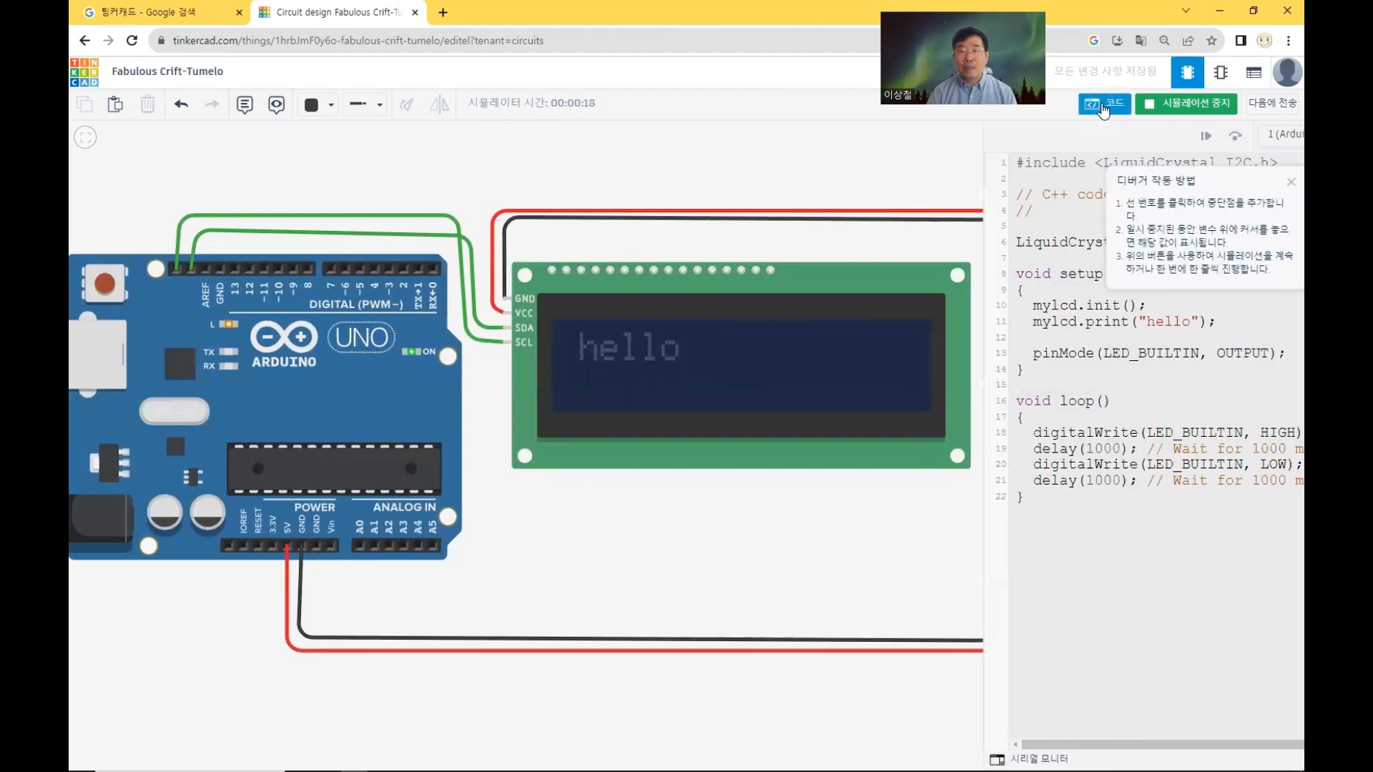
{"action": "left_click", "coordinate": [1285, 185]}
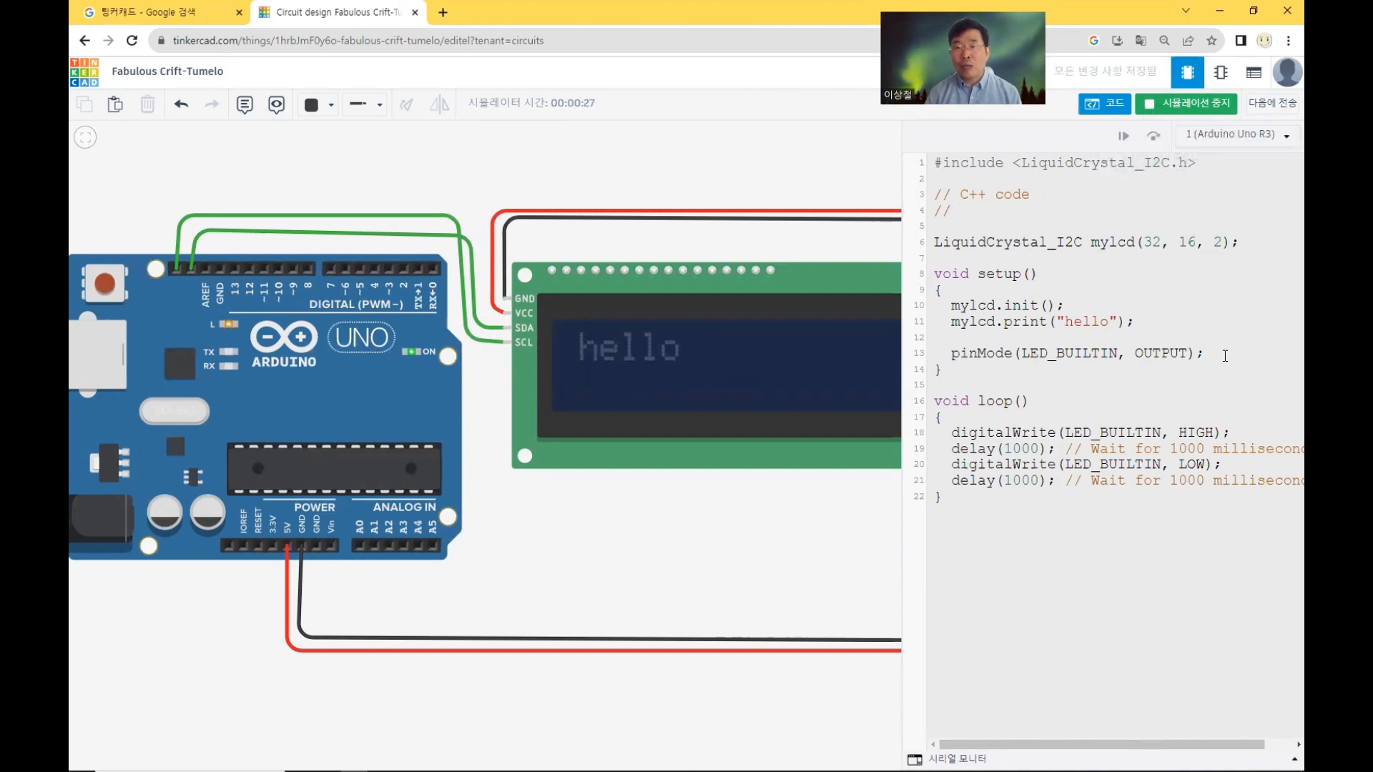
{"action": "mouse_move", "coordinate": [411, 770]}
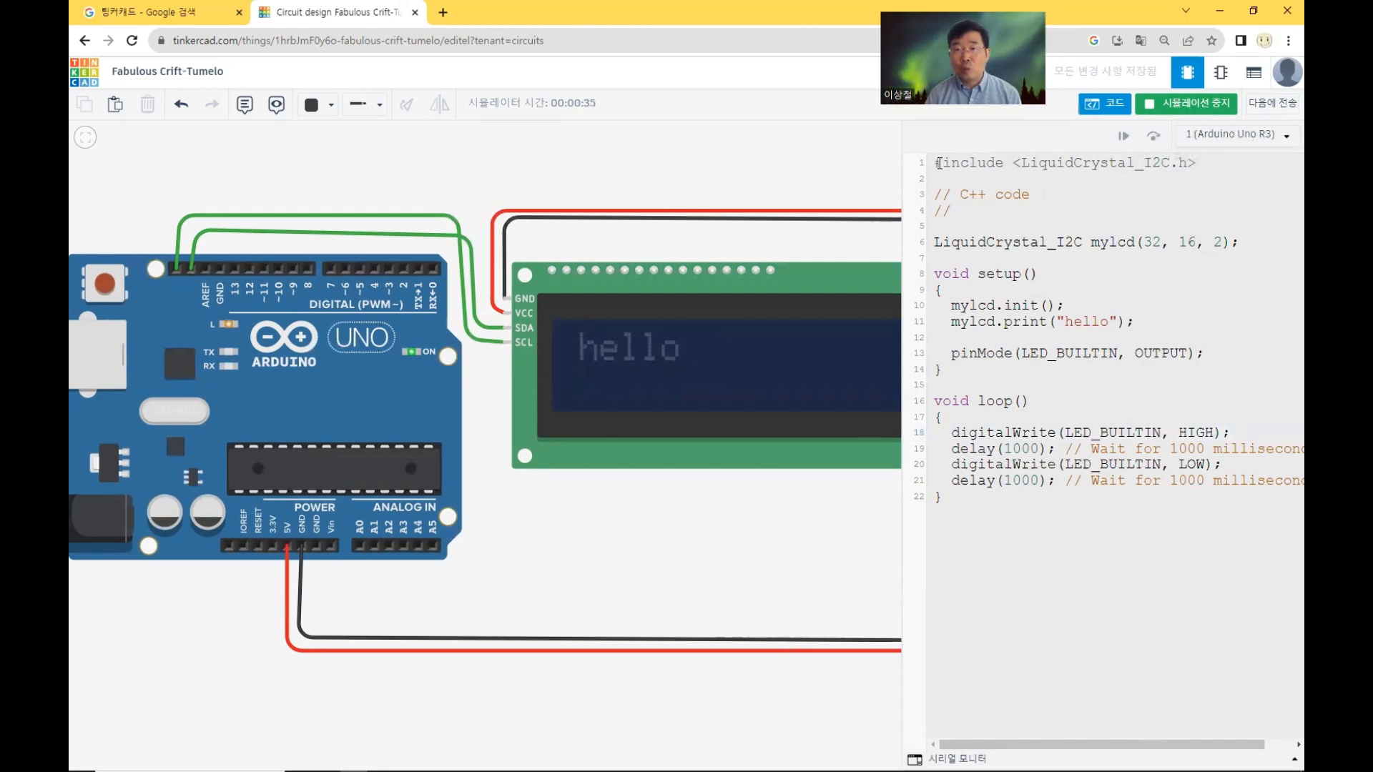
{"action": "left_click_drag", "start_coordinate": [937, 163], "coordinate": [1212, 164]}
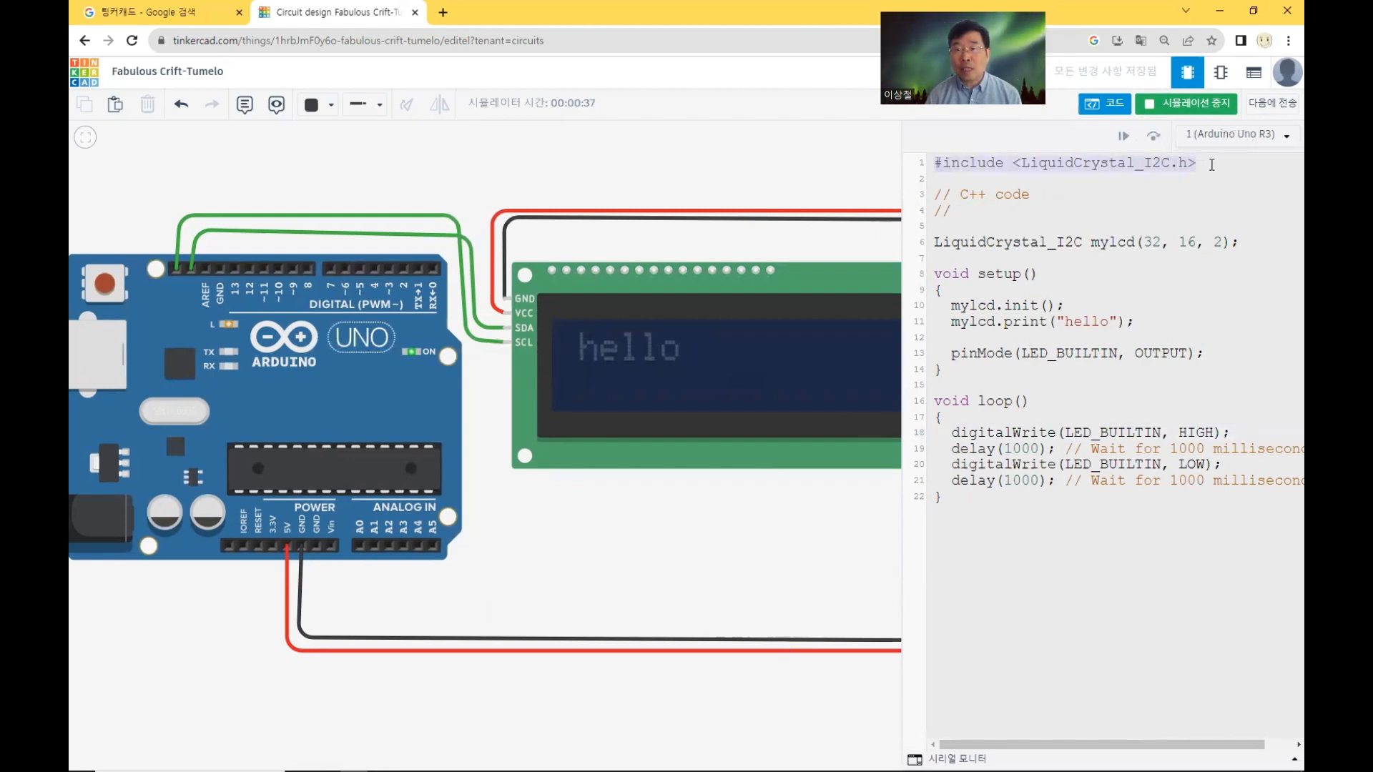
{"action": "left_click", "coordinate": [1218, 170]}
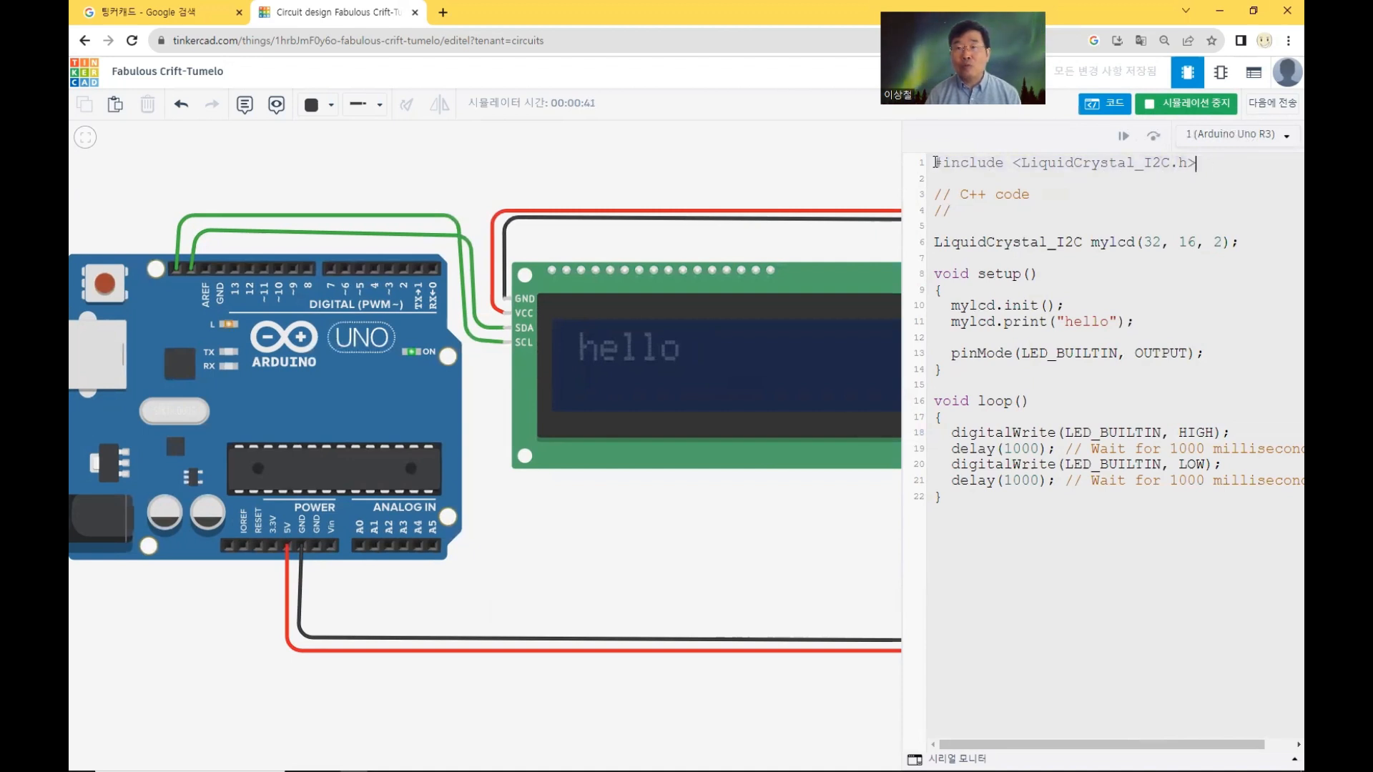
{"action": "left_click_drag", "start_coordinate": [935, 163], "coordinate": [1218, 168]}
{"action": "left_click", "coordinate": [1219, 168]}
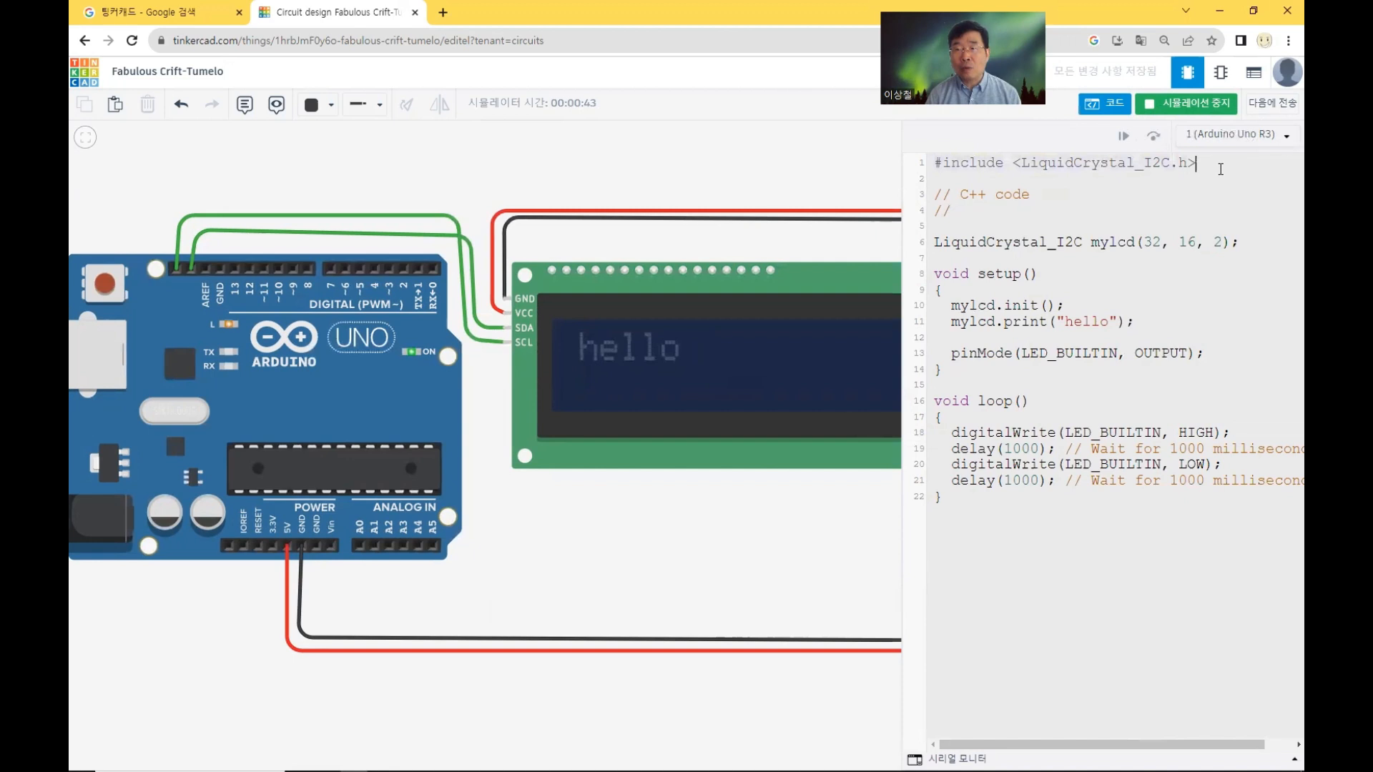